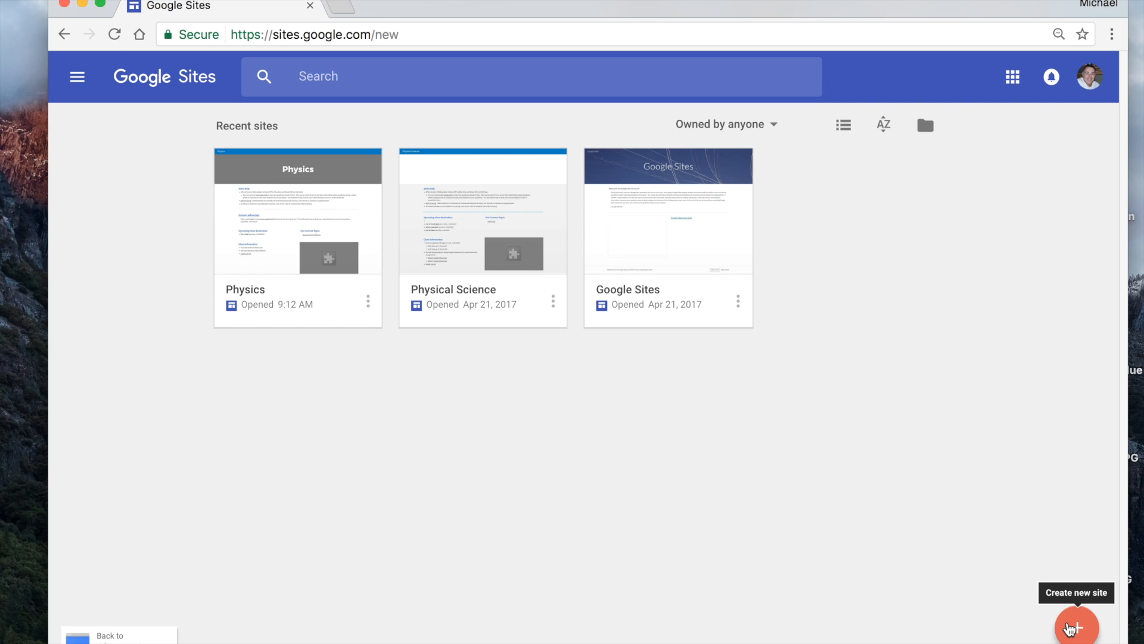
# - Create a new site and name it "Benefits of a Teacher Website"
pyautogui.click(1071, 629)
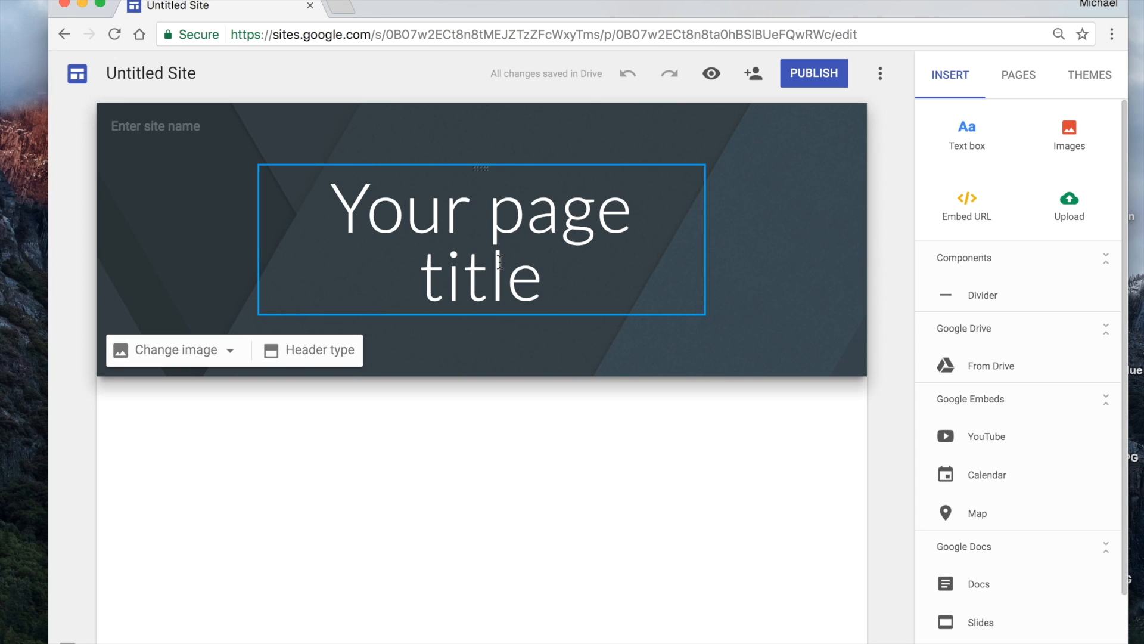
pyautogui.click(200, 72)
pyautogui.write('Ben')
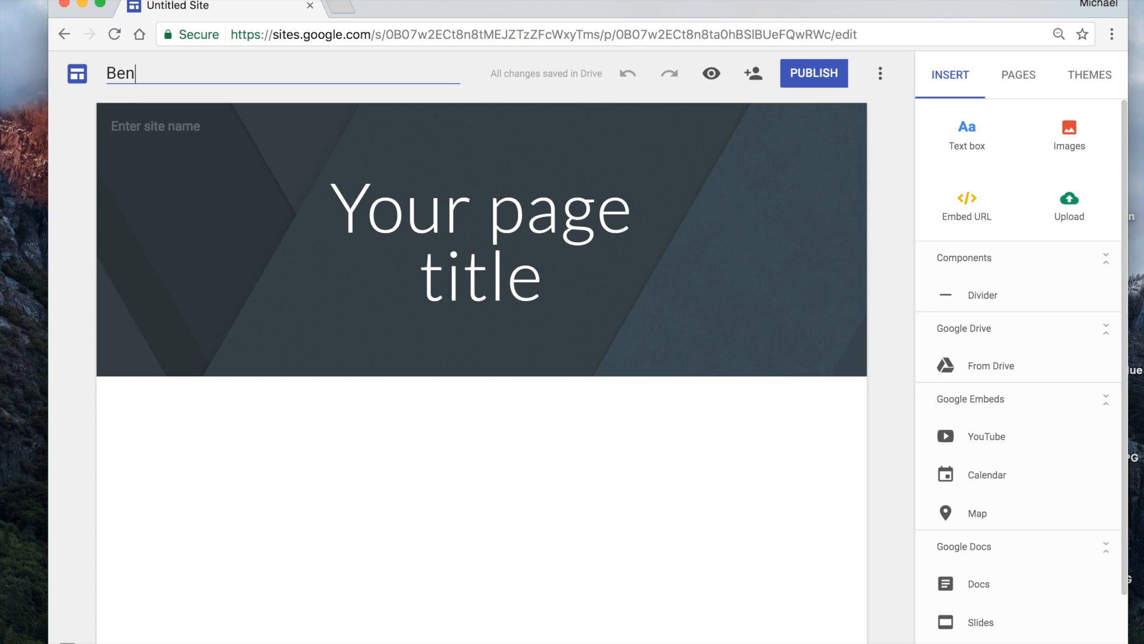
pyautogui.write('efits of a Teacher Web')
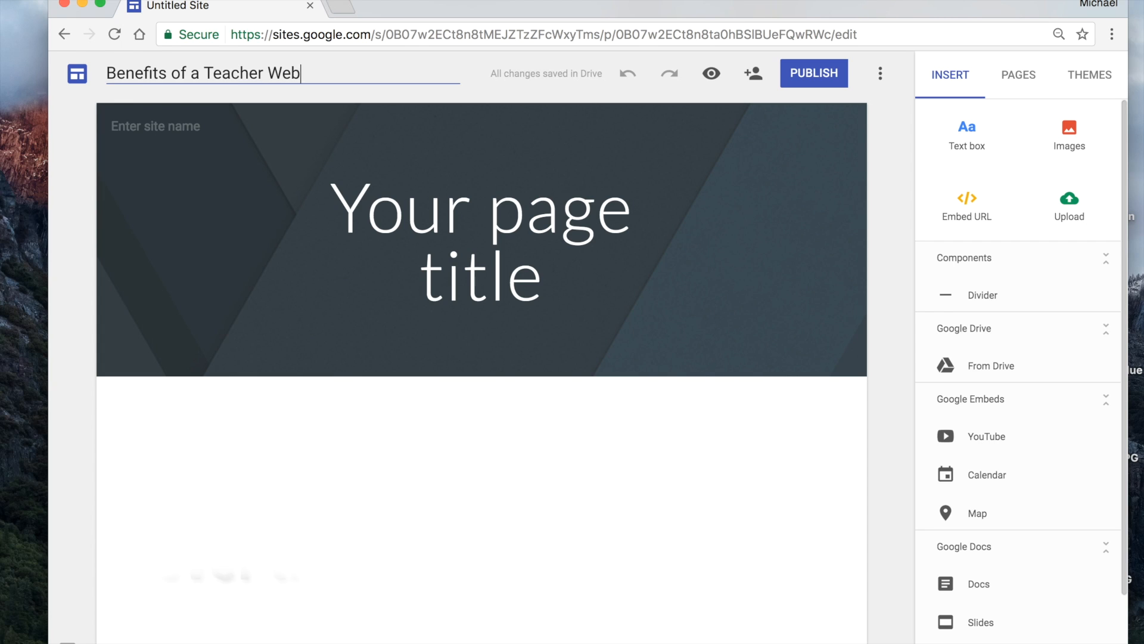
pyautogui.write('site')
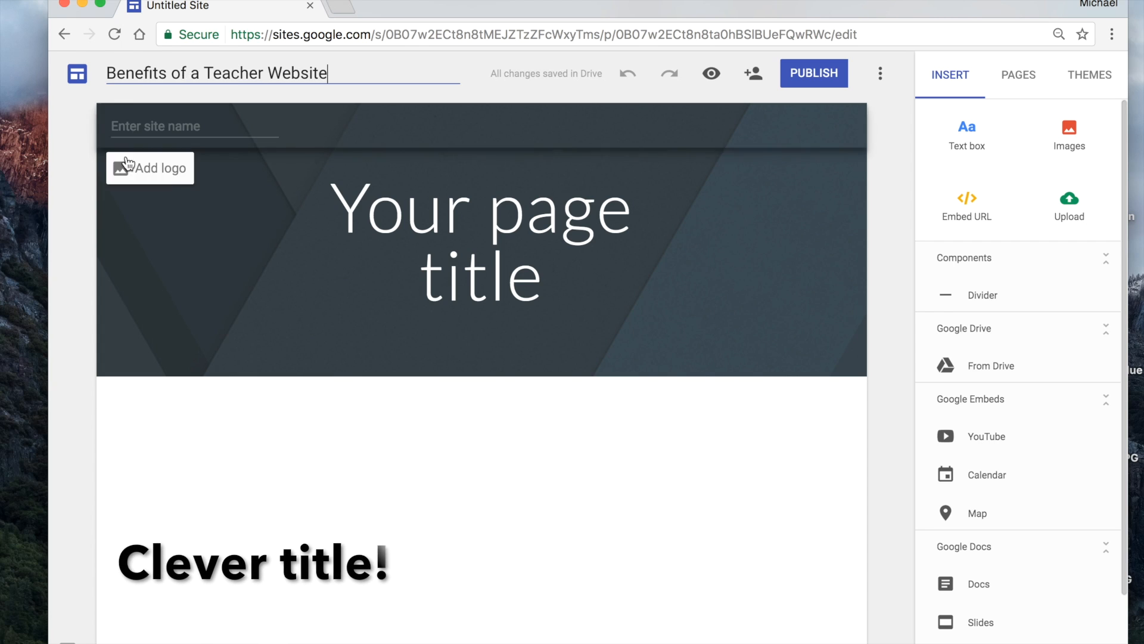
pyautogui.press('Return')
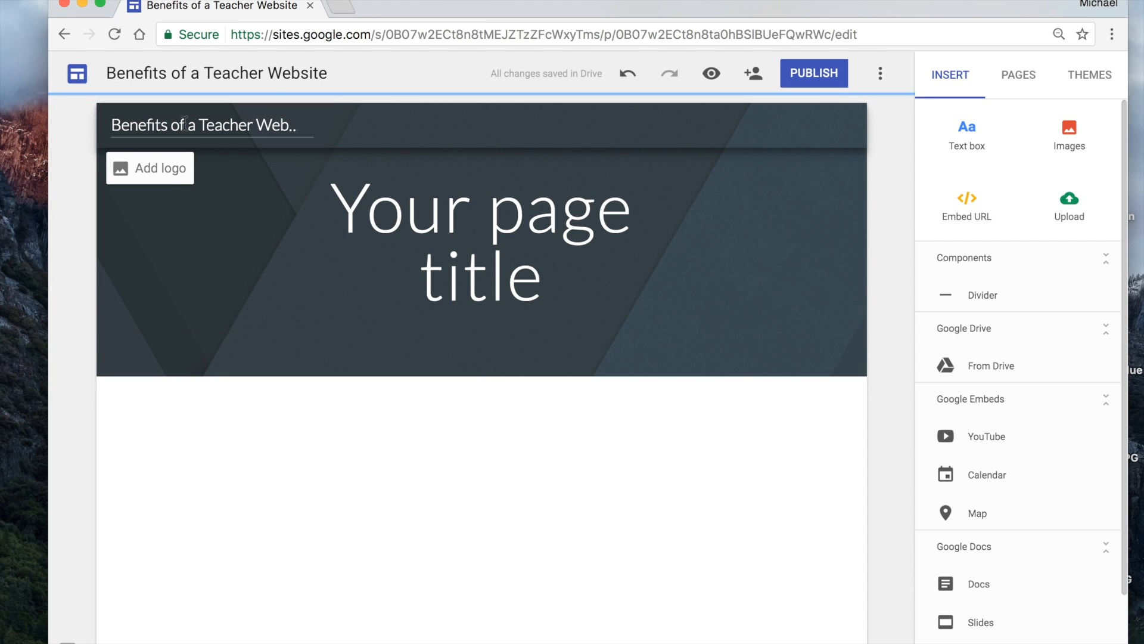
# - Replace the placeholder page title in the header with "Benefits of a Teacher Website"
pyautogui.moveTo(242, 227)
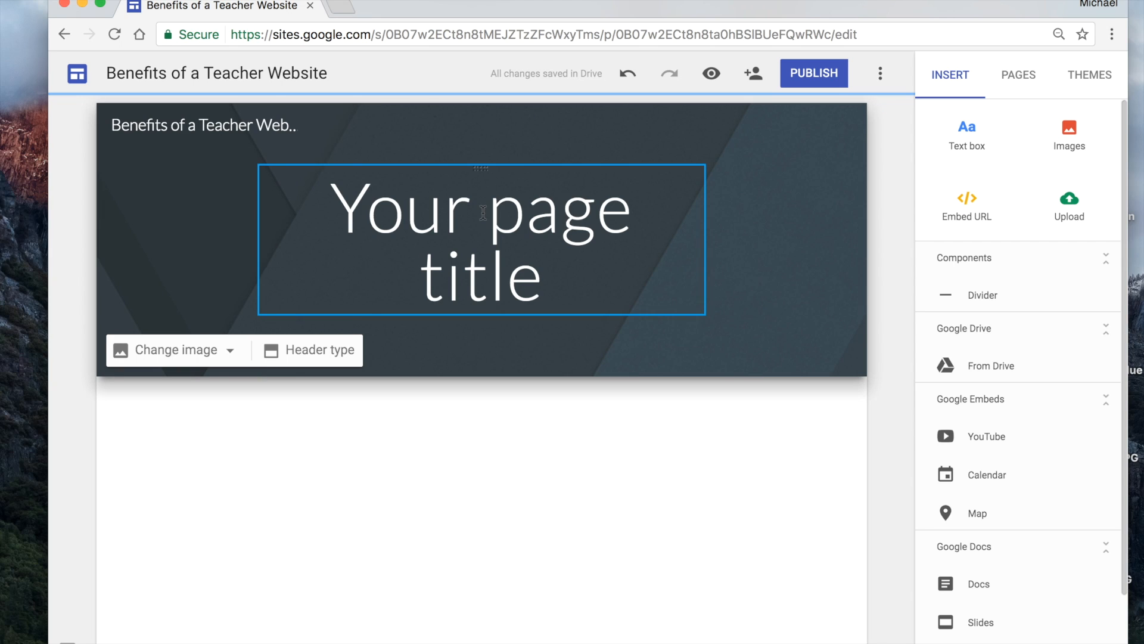
pyautogui.click(552, 214)
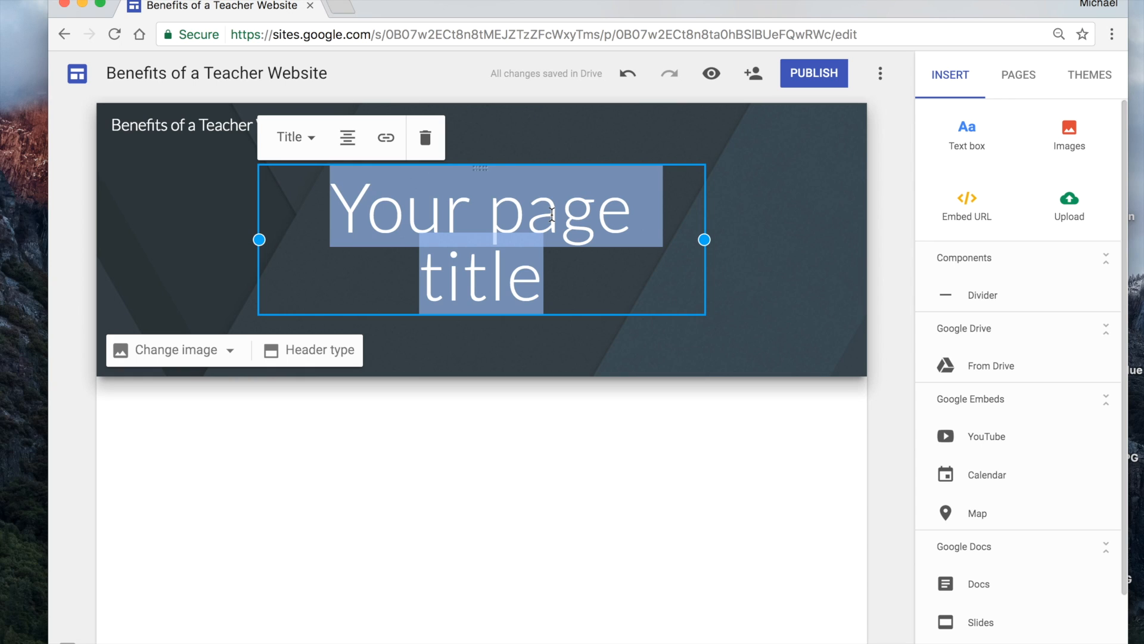
pyautogui.write('Ben')
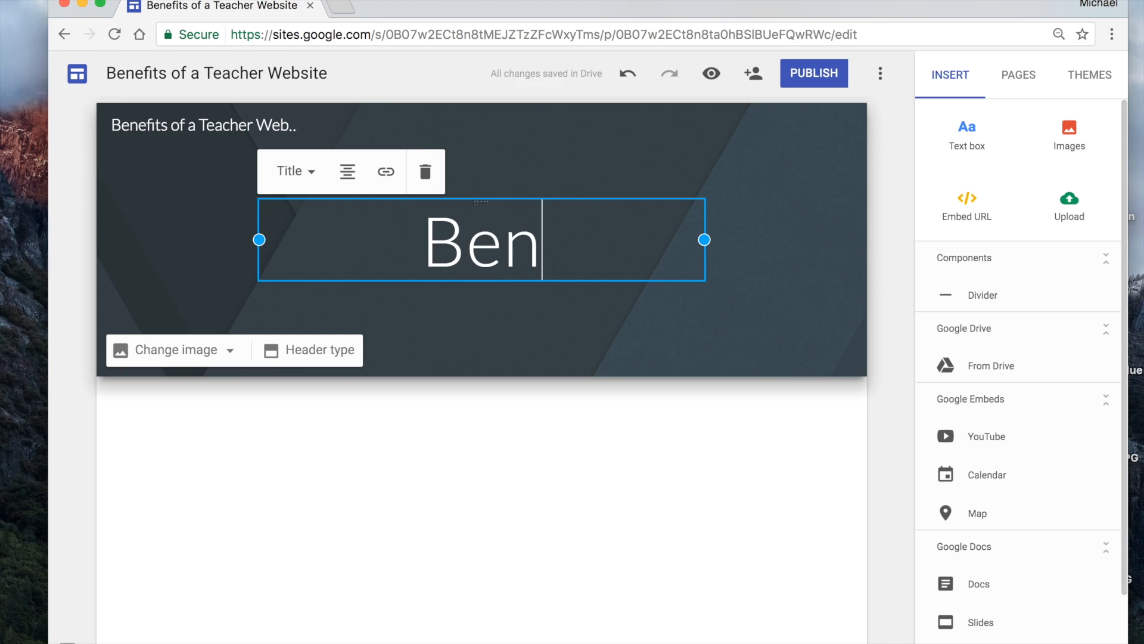
pyautogui.write('efits of a ')
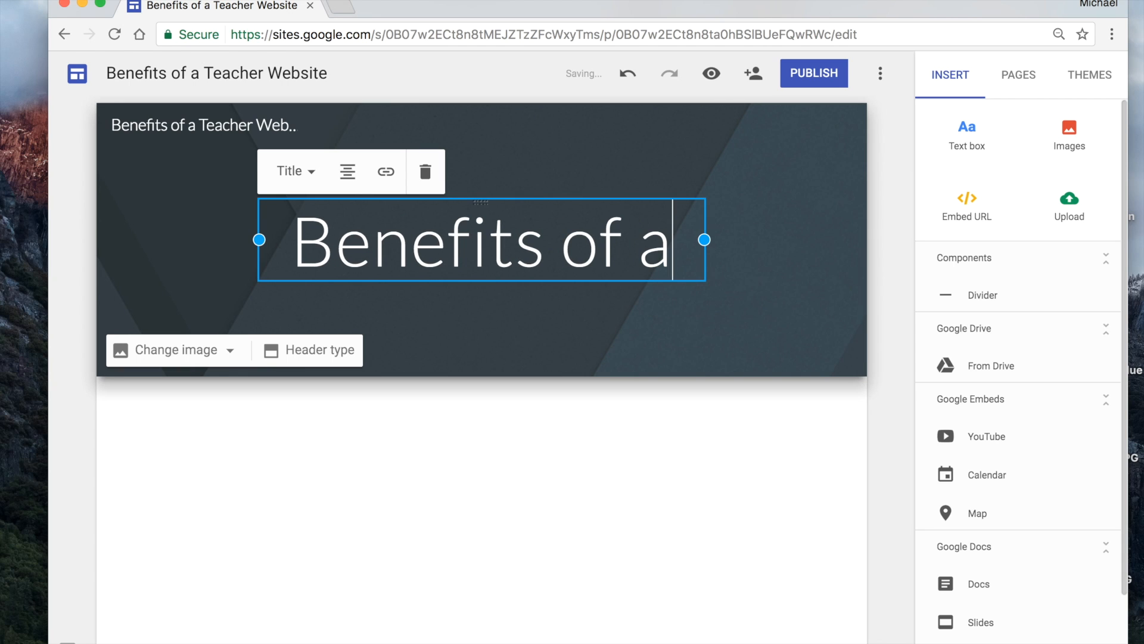
pyautogui.write('Teach')
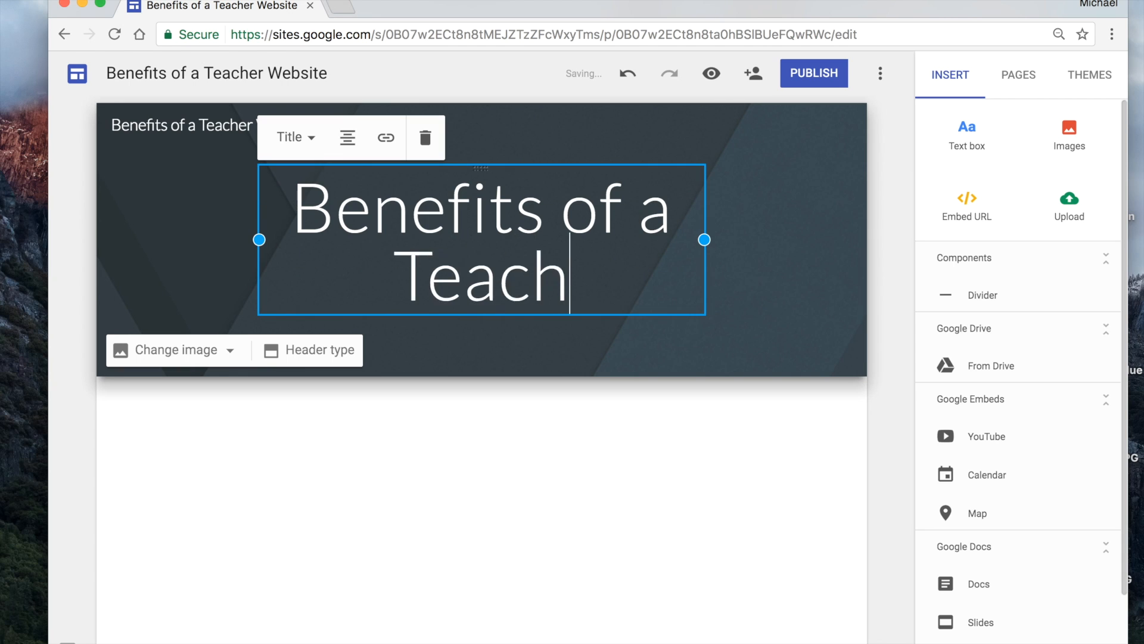
pyautogui.write('er Website')
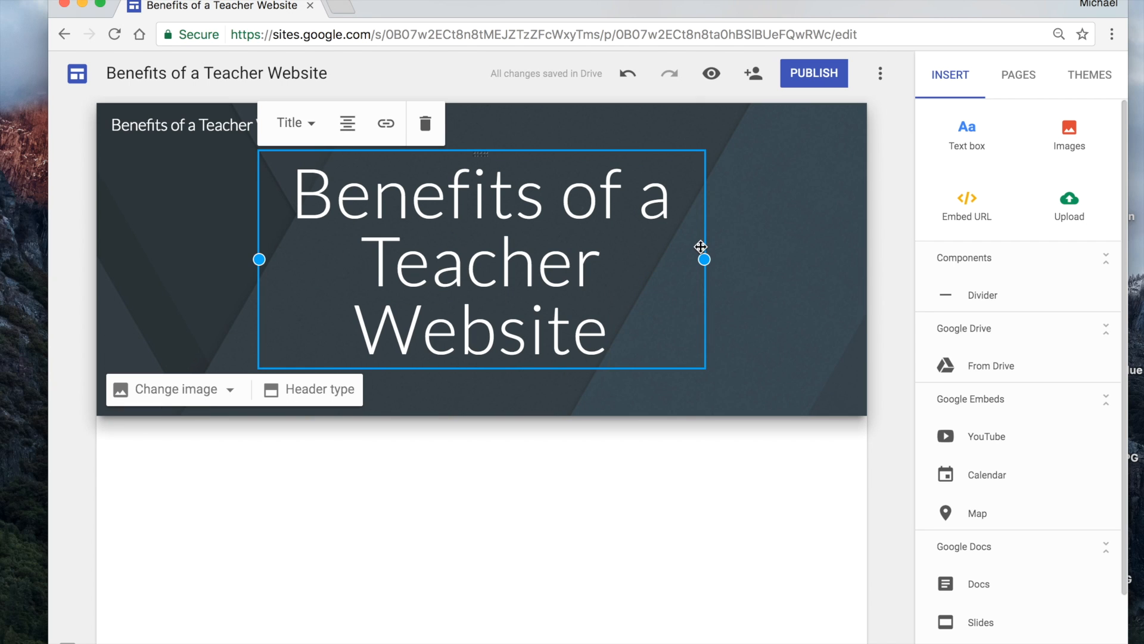
# - Widen the header's title box on both sides so that "Benefits of a Teacher" fits on one line
pyautogui.click(727, 297)
pyautogui.click(640, 247)
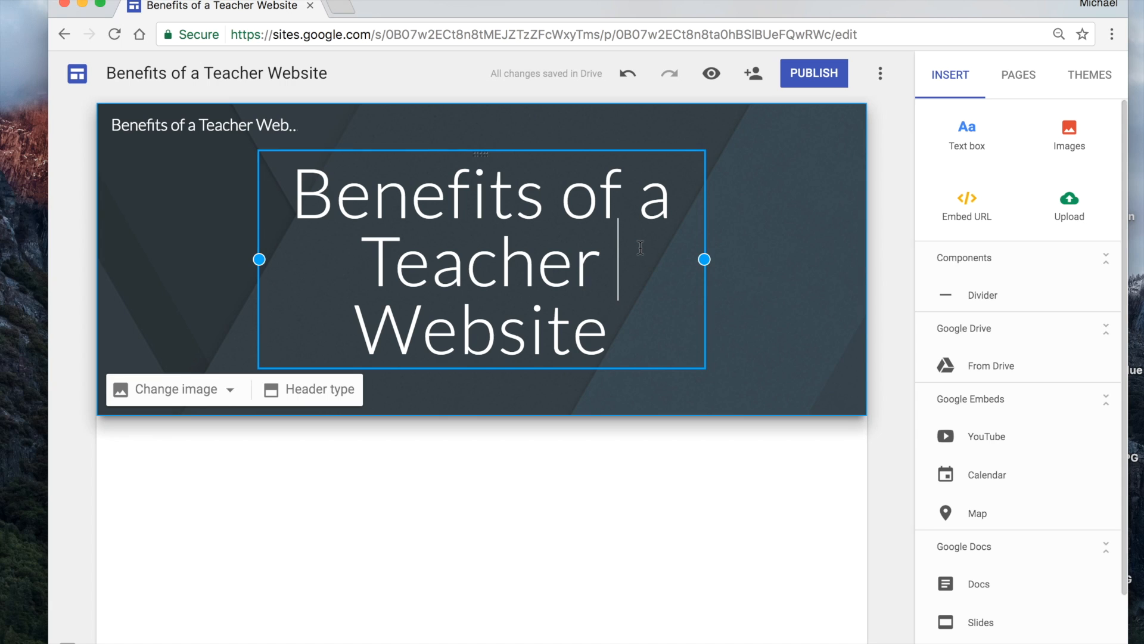
pyautogui.moveTo(707, 259); pyautogui.dragTo(820, 257)
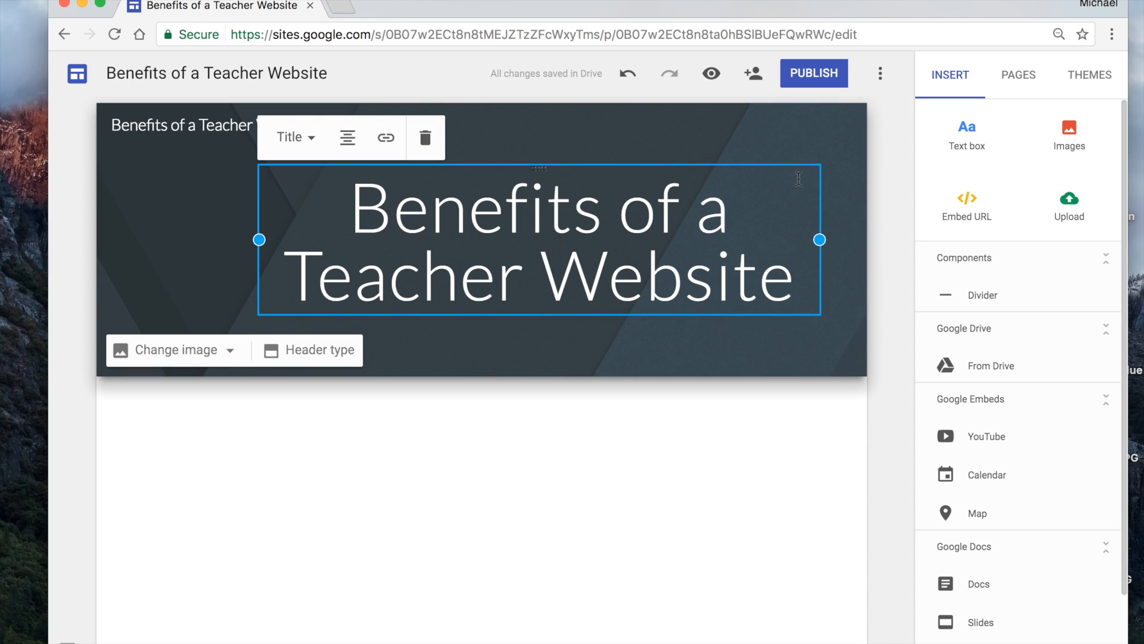
pyautogui.moveTo(259, 240); pyautogui.dragTo(141, 240)
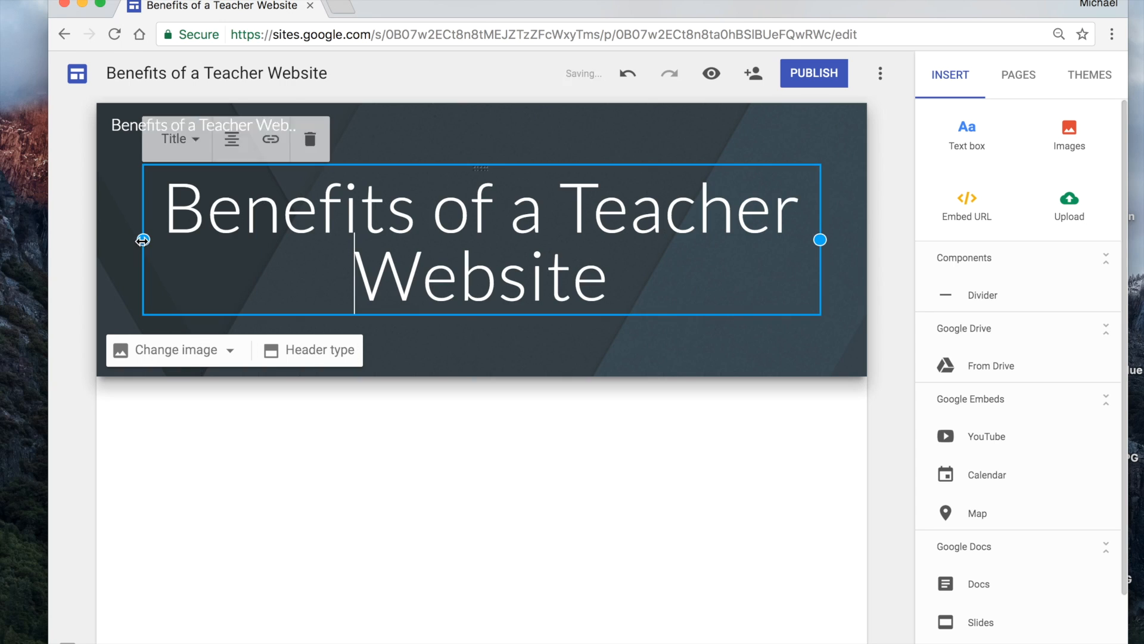
pyautogui.click(681, 260)
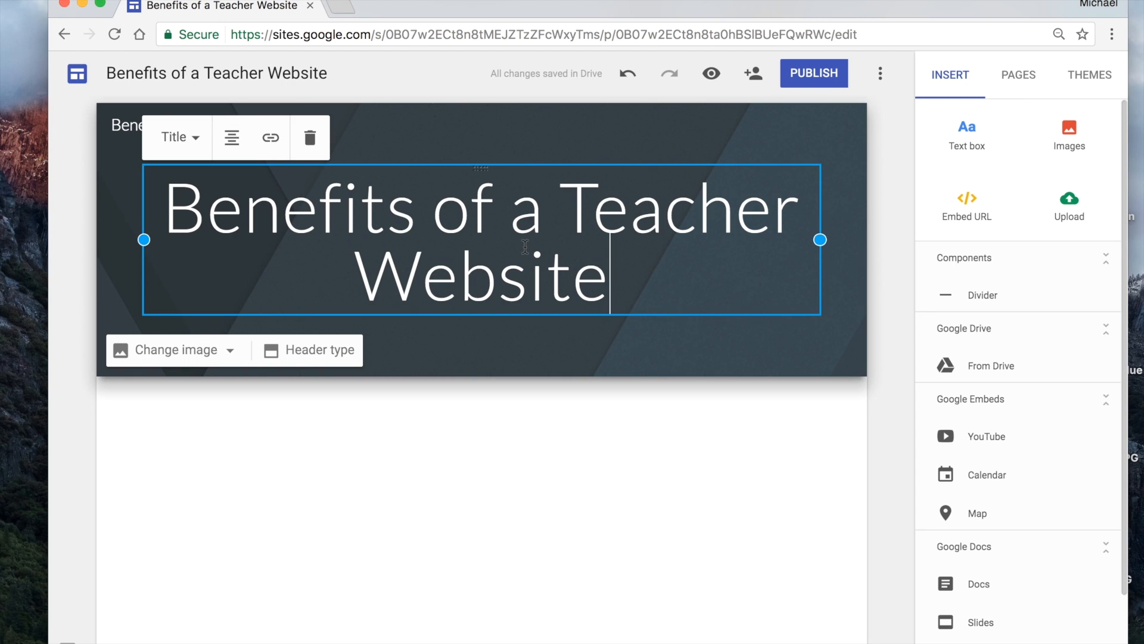
# - Try a line break before "Teacher" in the page title and remove it again
pyautogui.click(570, 206)
pyautogui.press('Return')
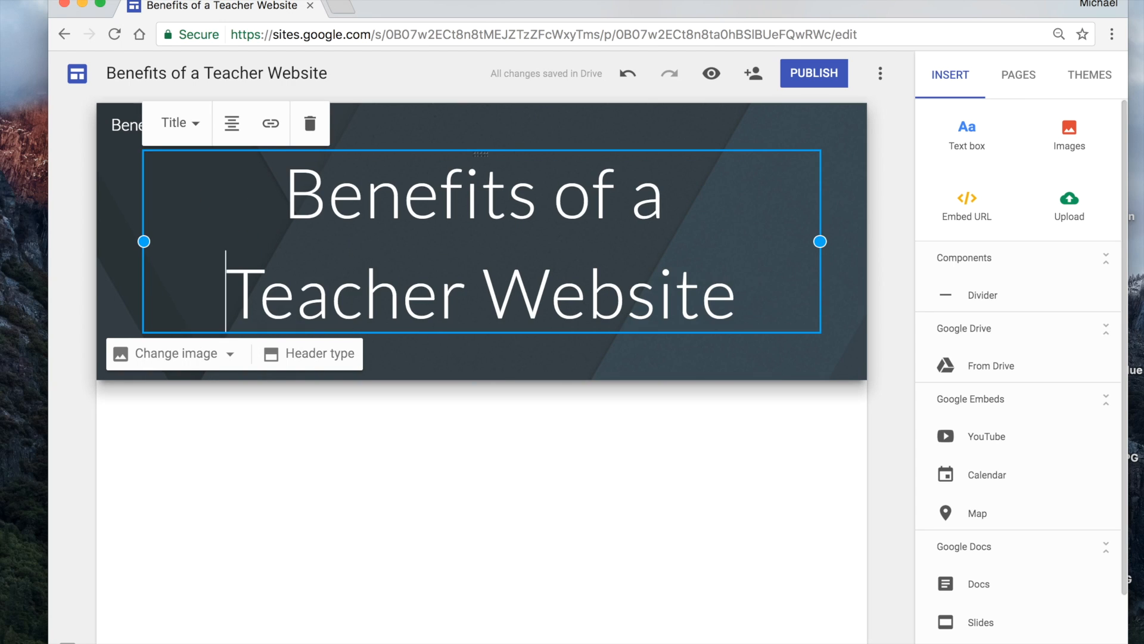
pyautogui.press('BackSpace')
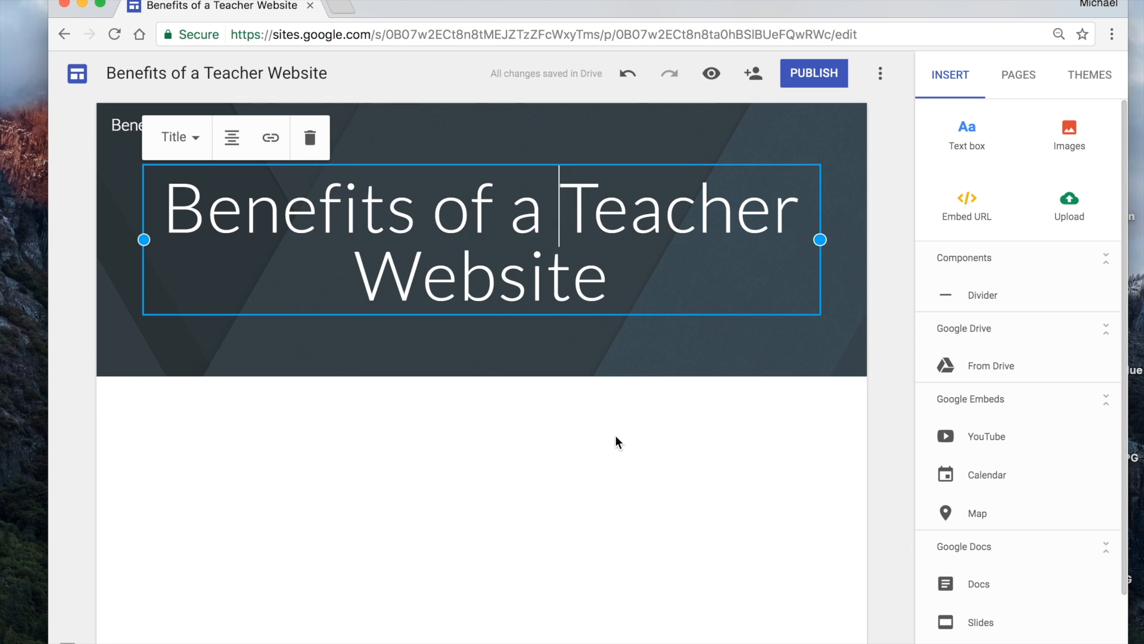
pyautogui.click(521, 429)
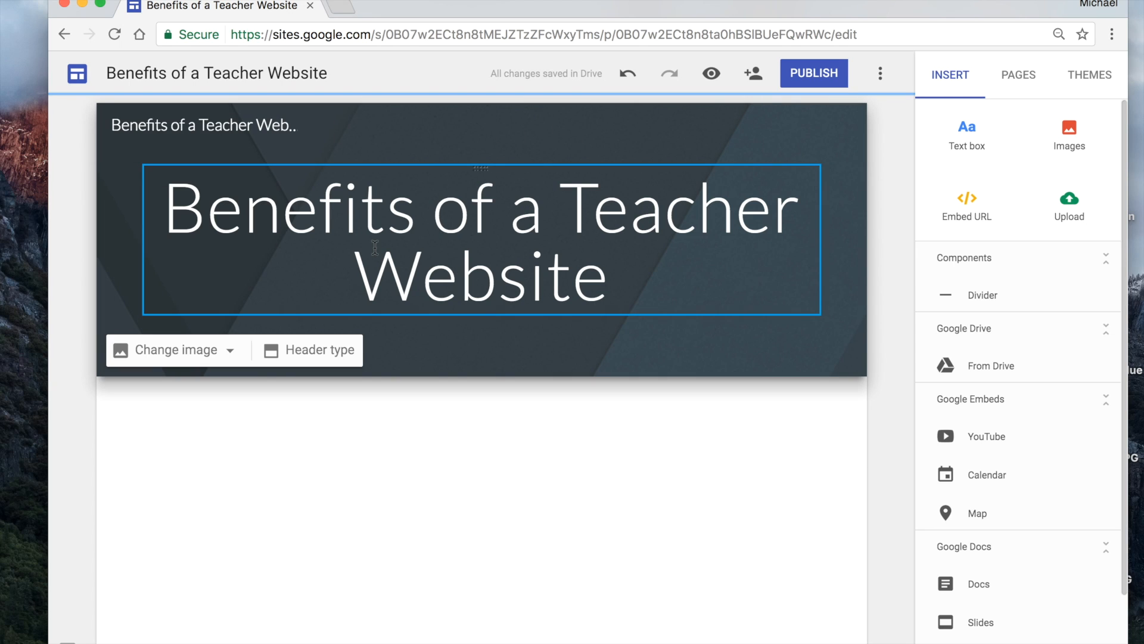
# - Change the header image to the gallery picture of dark blue blurred city lights
pyautogui.click(206, 357)
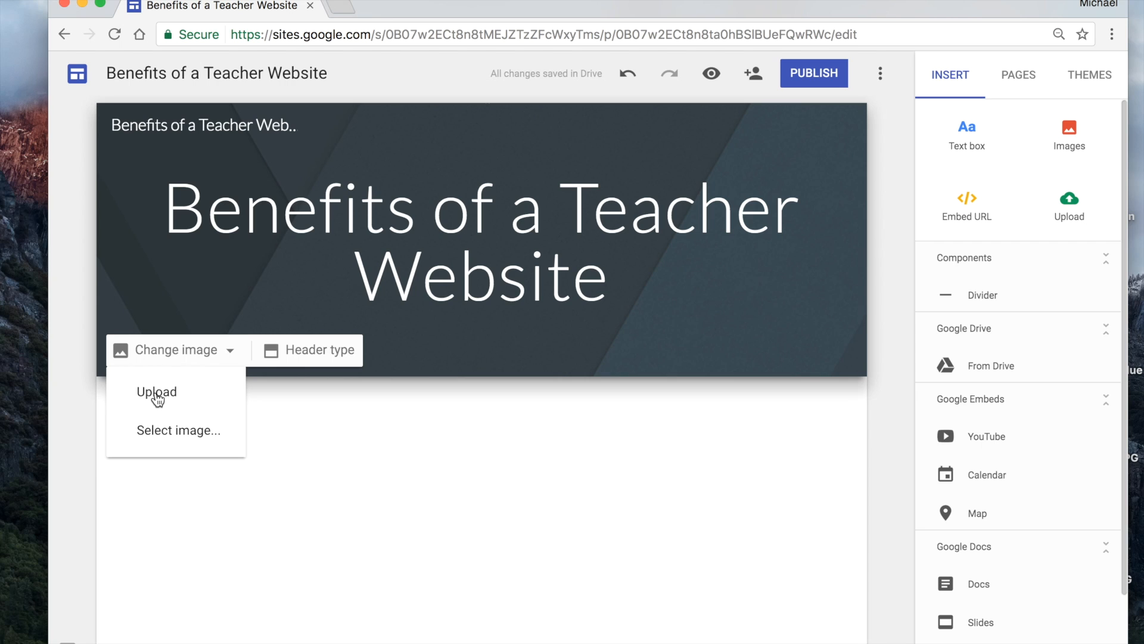
pyautogui.click(181, 426)
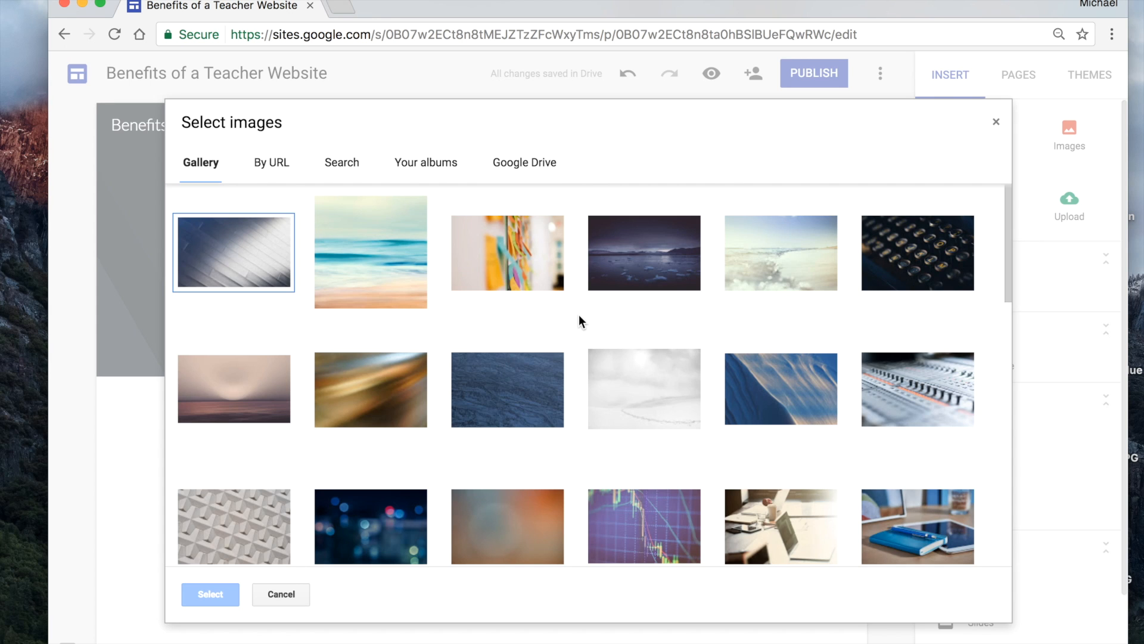
pyautogui.scroll(-6, 579, 315)
pyautogui.scroll(-8, 578, 315)
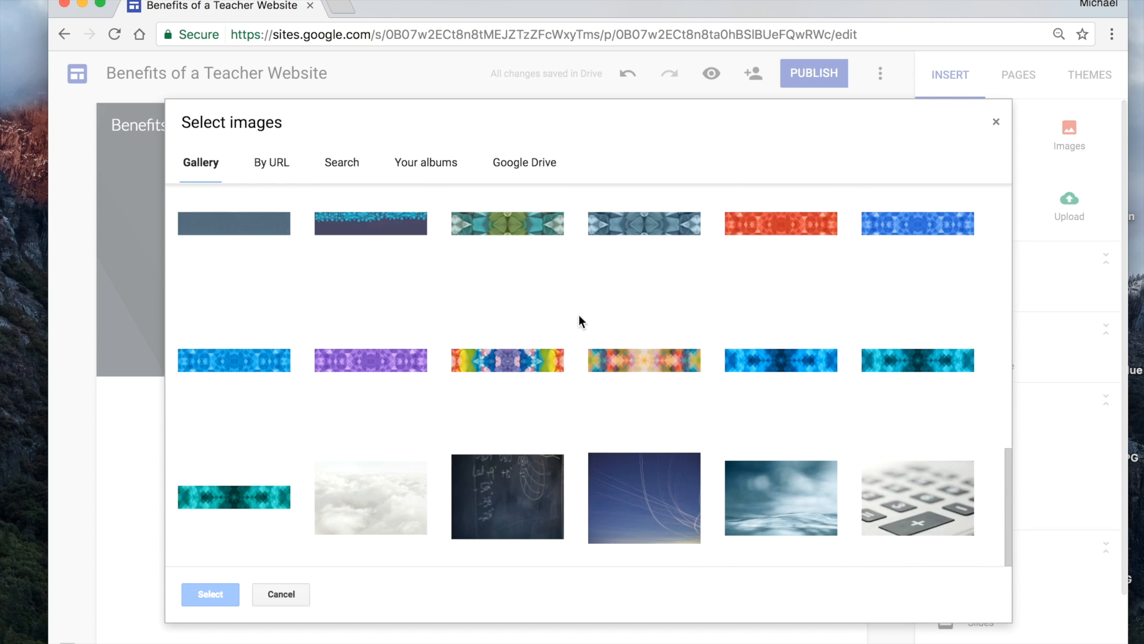
pyautogui.scroll(15, 578, 315)
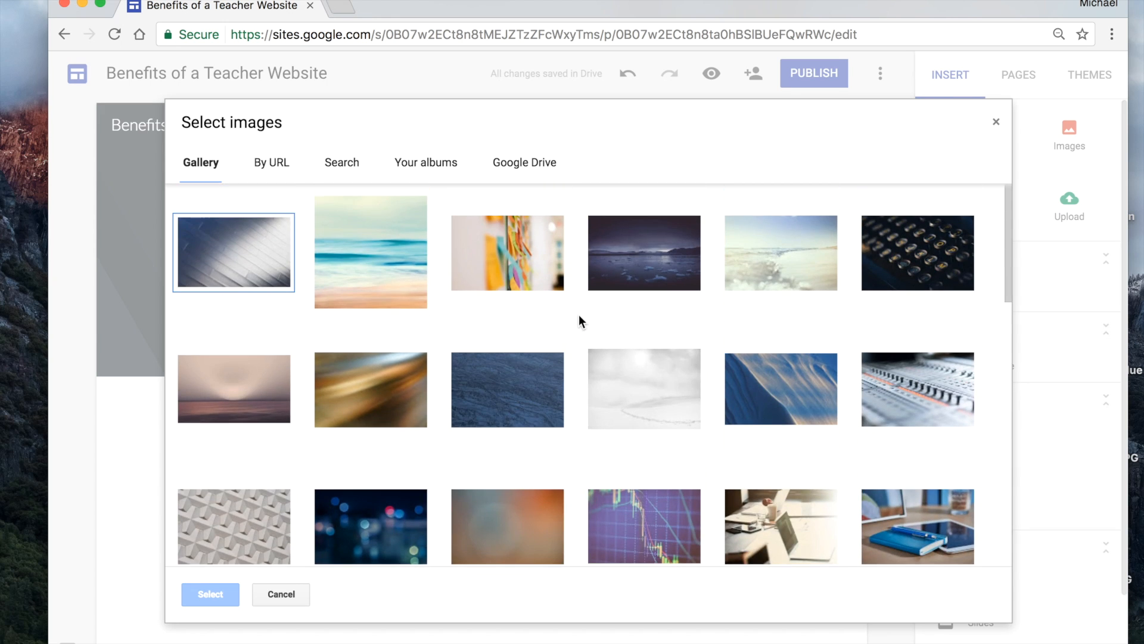
pyautogui.scroll(-2, 578, 315)
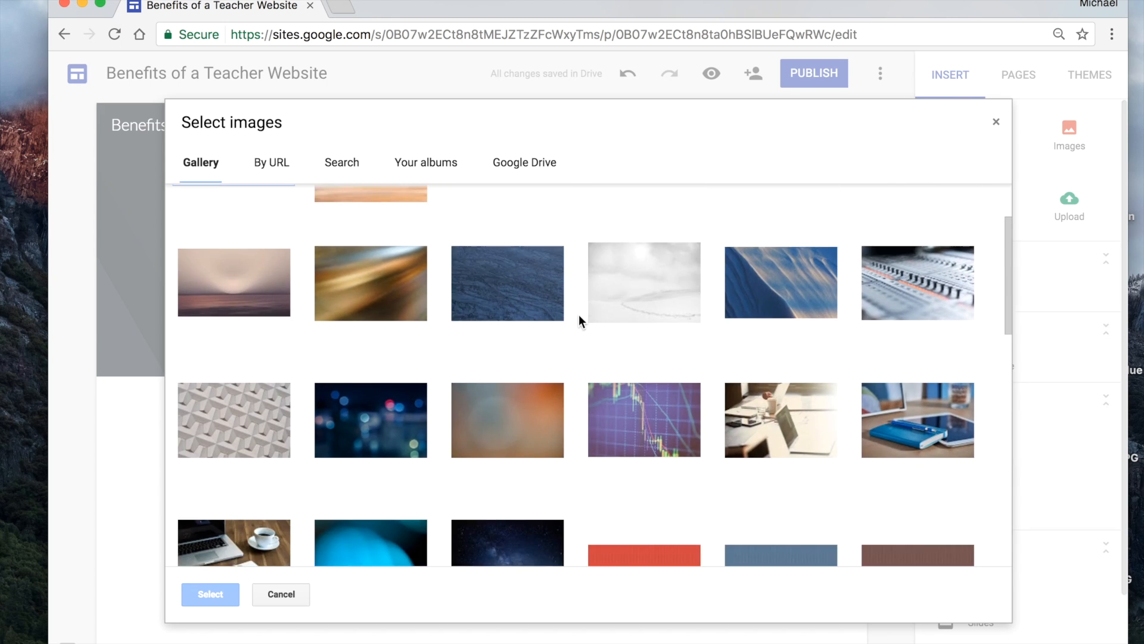
pyautogui.click(403, 417)
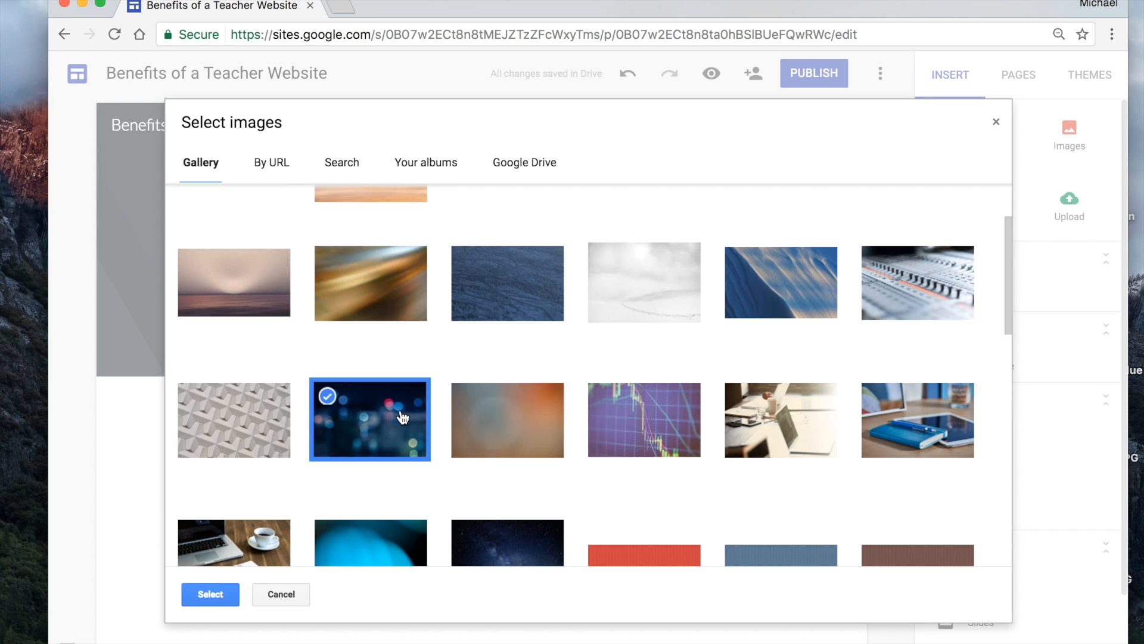
pyautogui.click(213, 594)
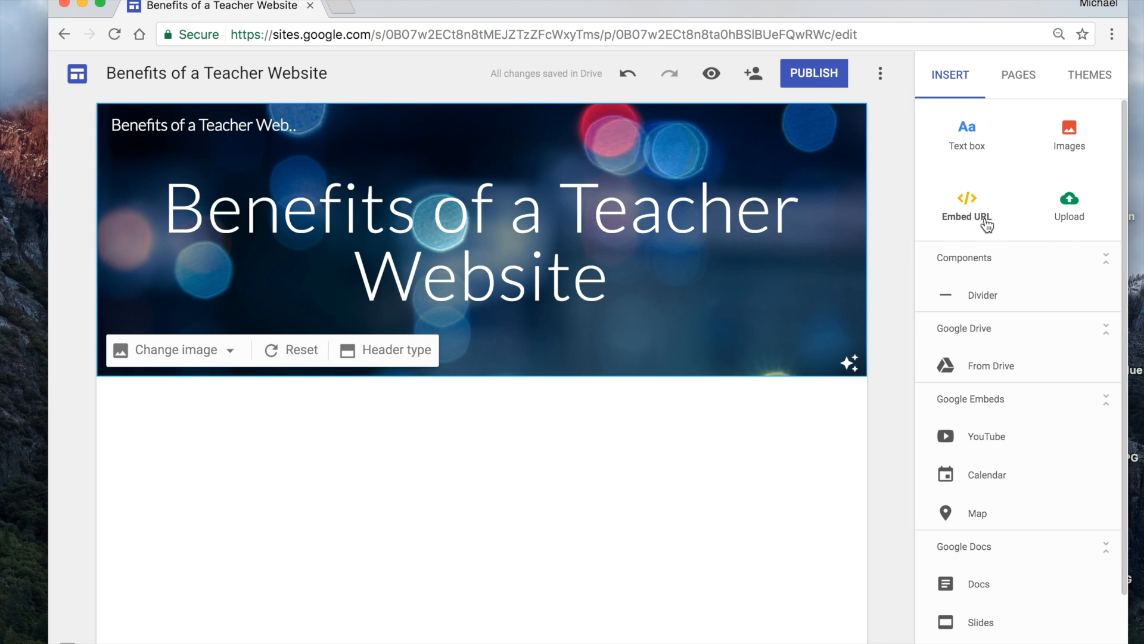
# - Insert a text box below the header containing "Welcome!" and a paragraph on how a teacher-created Google Sites website keeps students and parents informed
pyautogui.doubleClick(471, 466)
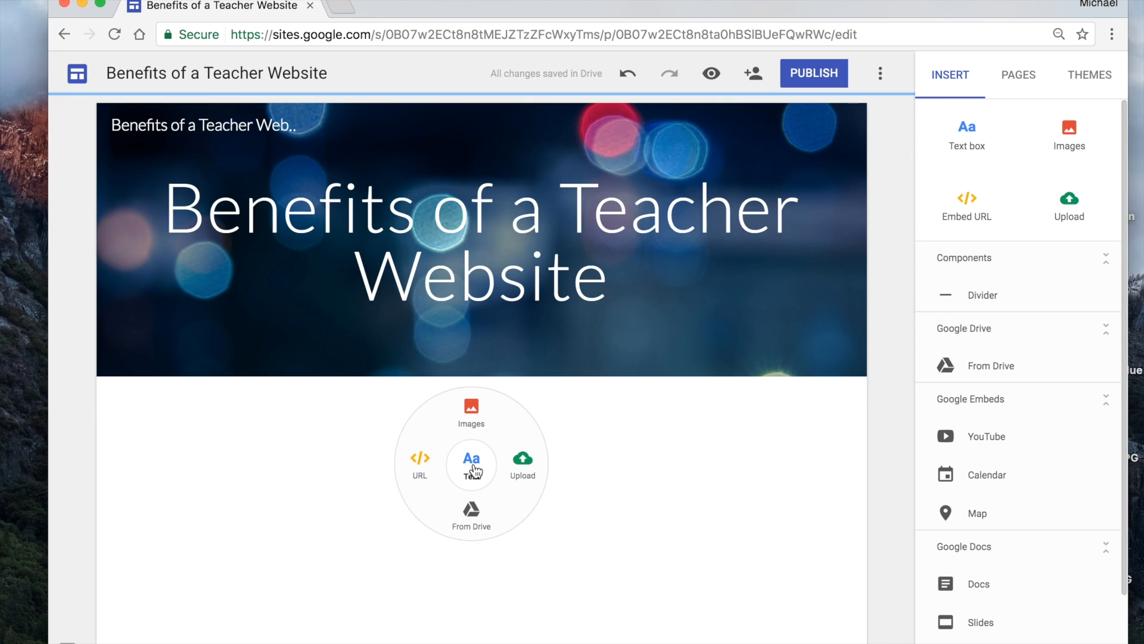
pyautogui.click(477, 462)
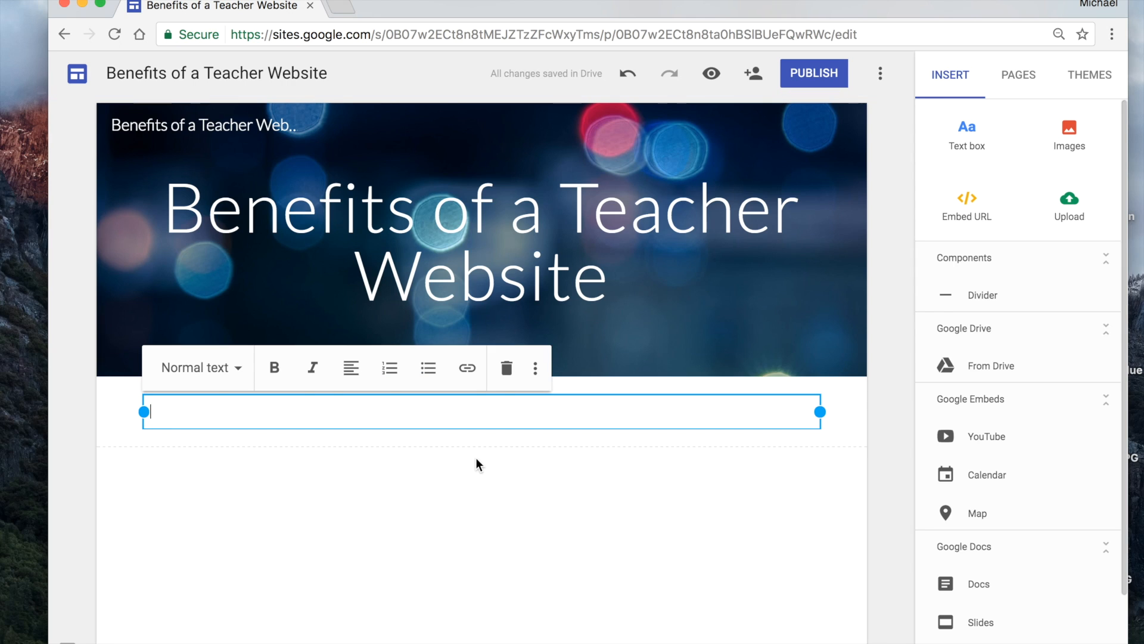
pyautogui.write('Welcome!')
pyautogui.press('Return')
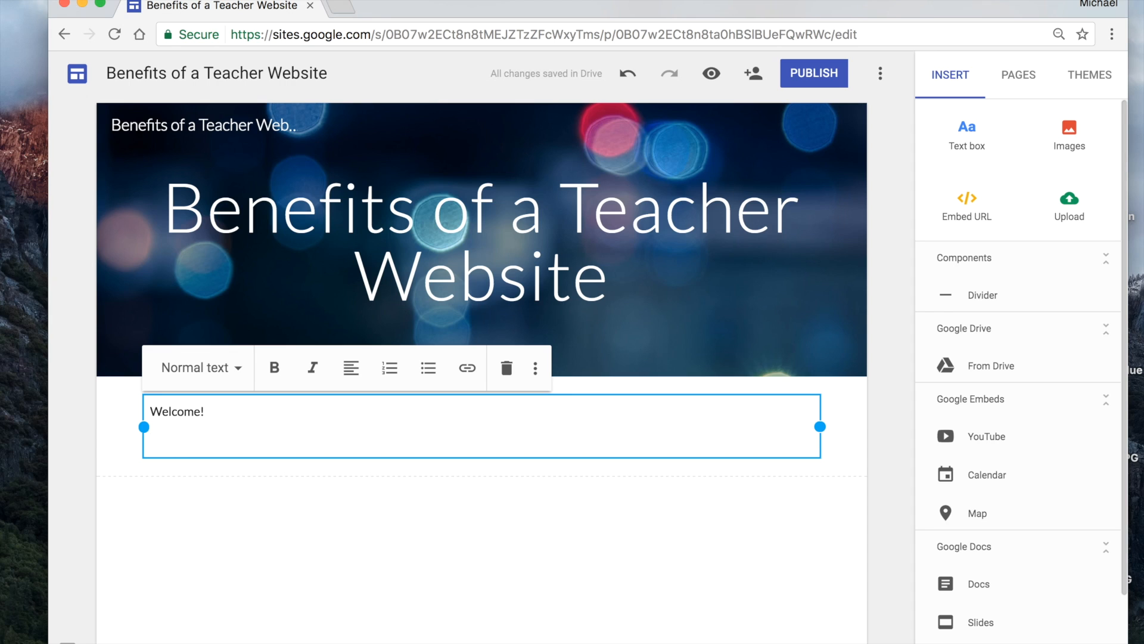
pyautogui.write('Design and create a personal Google Sites website for the courses you teach.  By creating a Google Sites website, students and parents will have online access to curricula and other content materials provided by the teacher.  A teacher-created website is an effective way to communicate content and other classroom information to students and parents.  Easily add content and classroom information to your personal website to keep students and parents informed of what is happening in your class.')
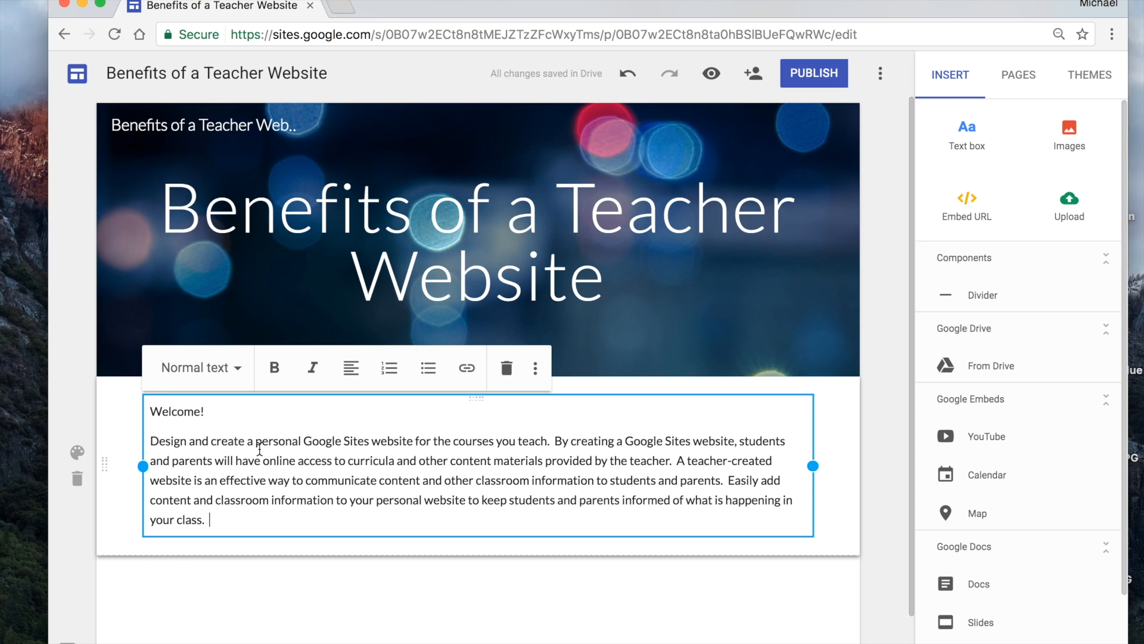
# - Try the Title and Heading text styles on the "Welcome!" line
pyautogui.click(227, 373)
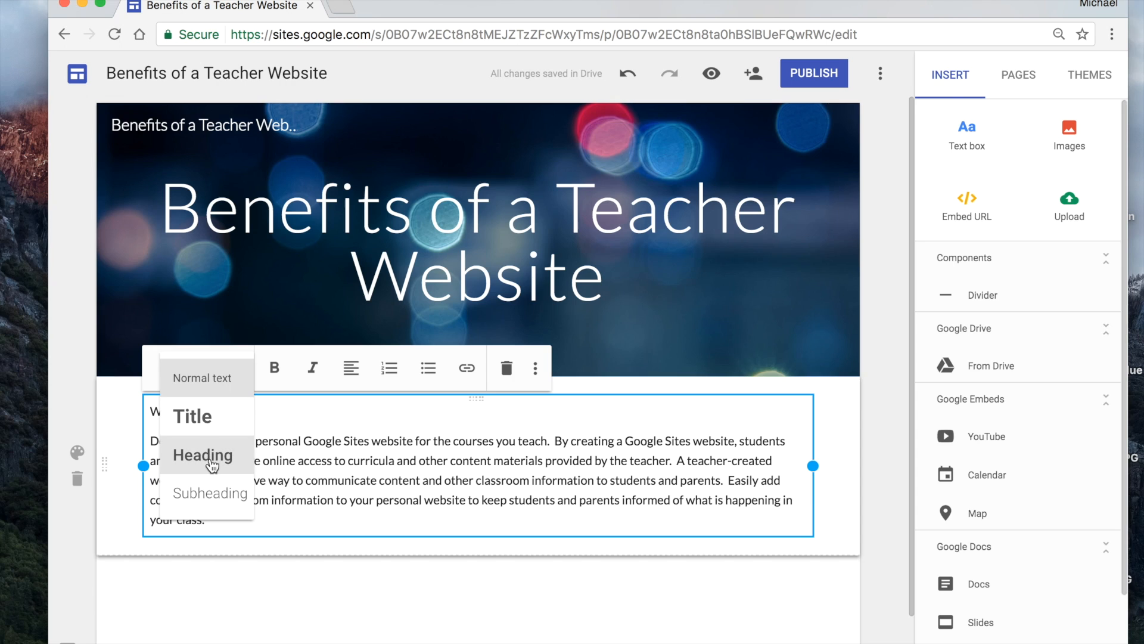
pyautogui.click(408, 465)
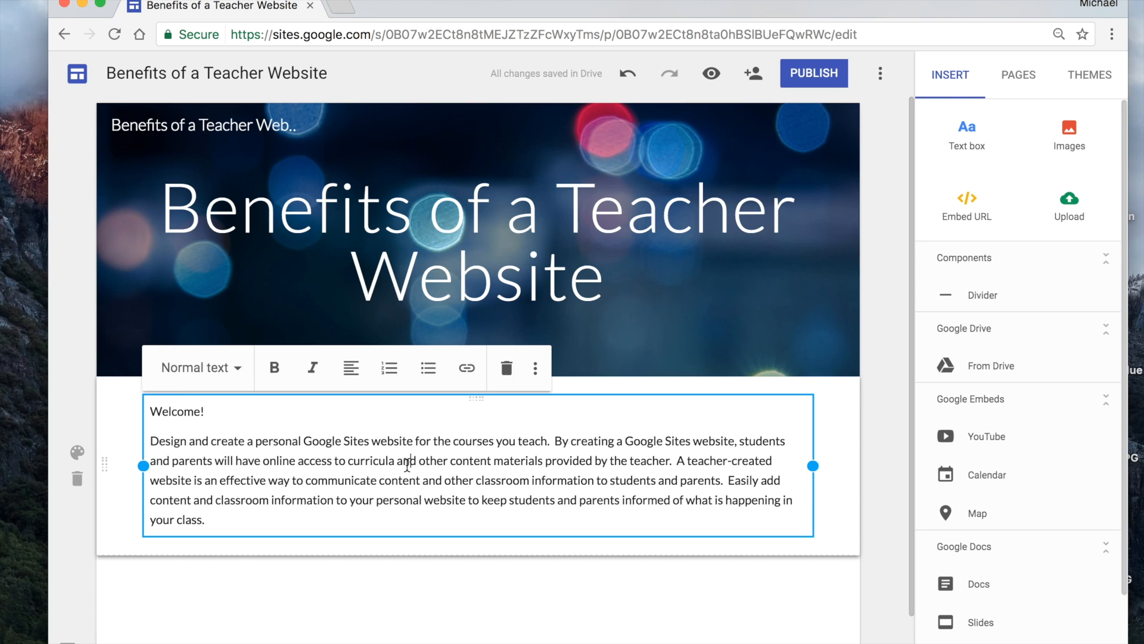
pyautogui.click(224, 369)
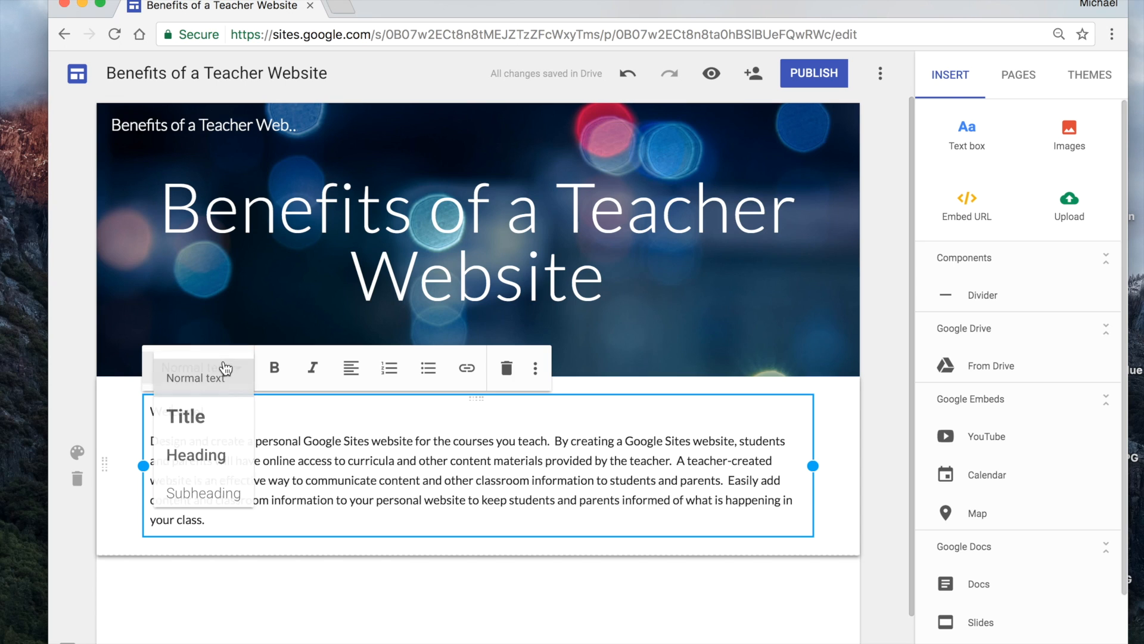
pyautogui.click(197, 417)
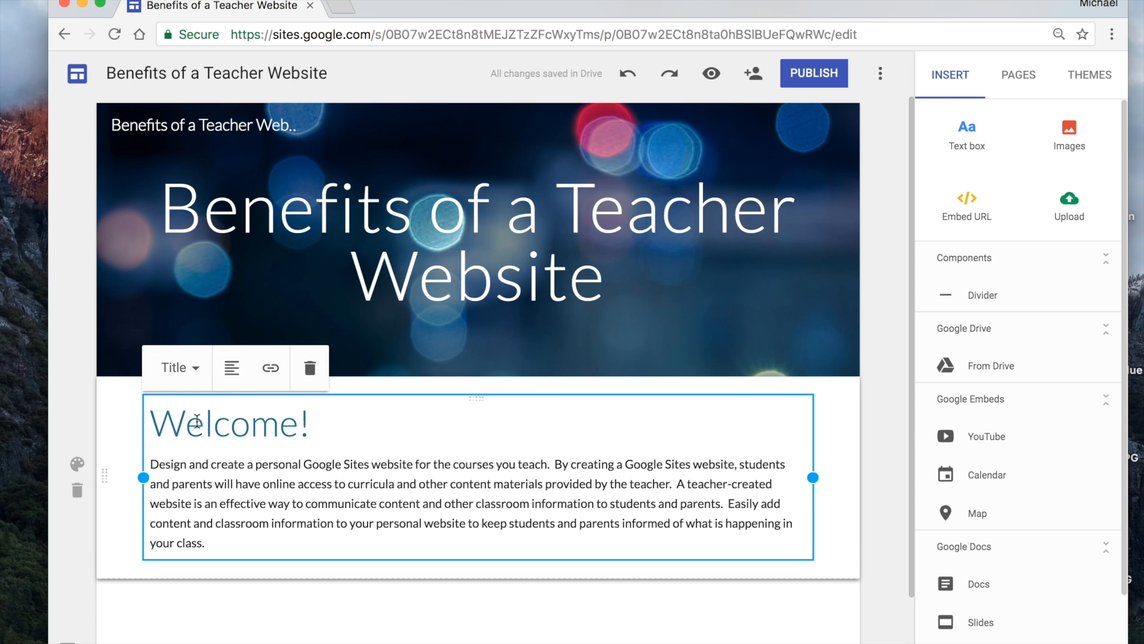
pyautogui.click(183, 364)
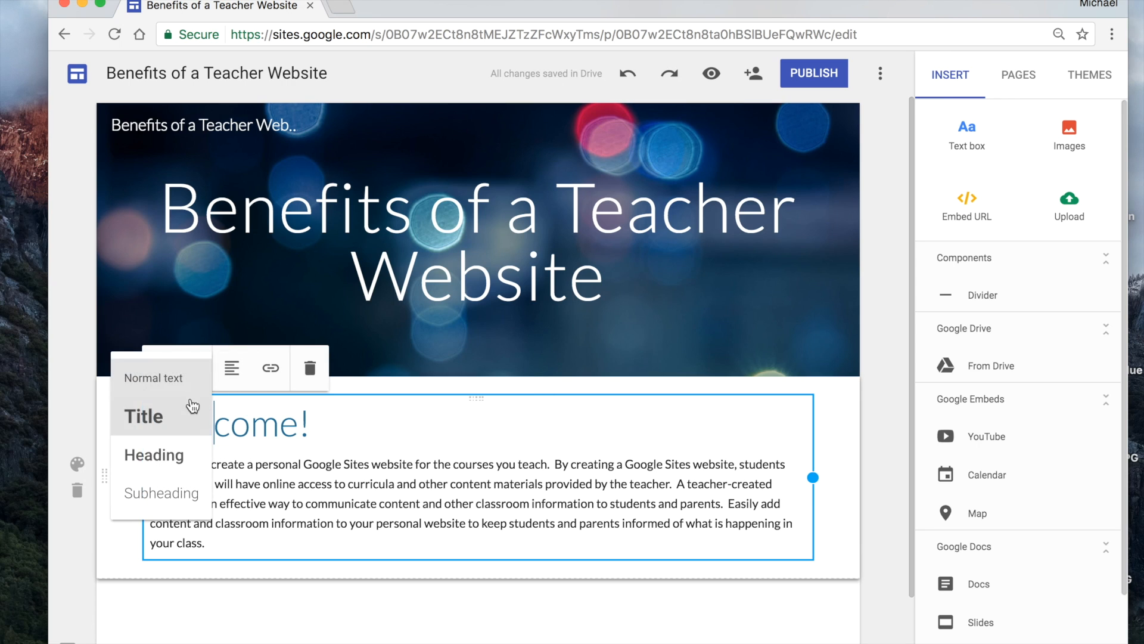
pyautogui.click(179, 454)
# - Apply the Subheading text style to the "Welcome!" line above the paragraph
pyautogui.click(210, 374)
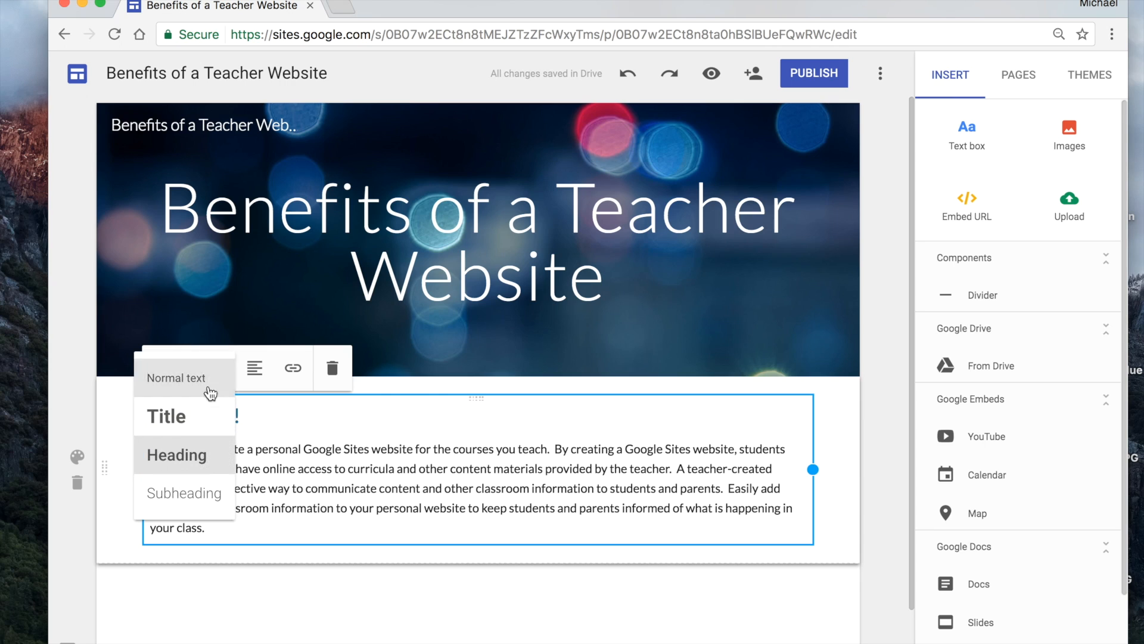
pyautogui.click(199, 494)
pyautogui.click(361, 472)
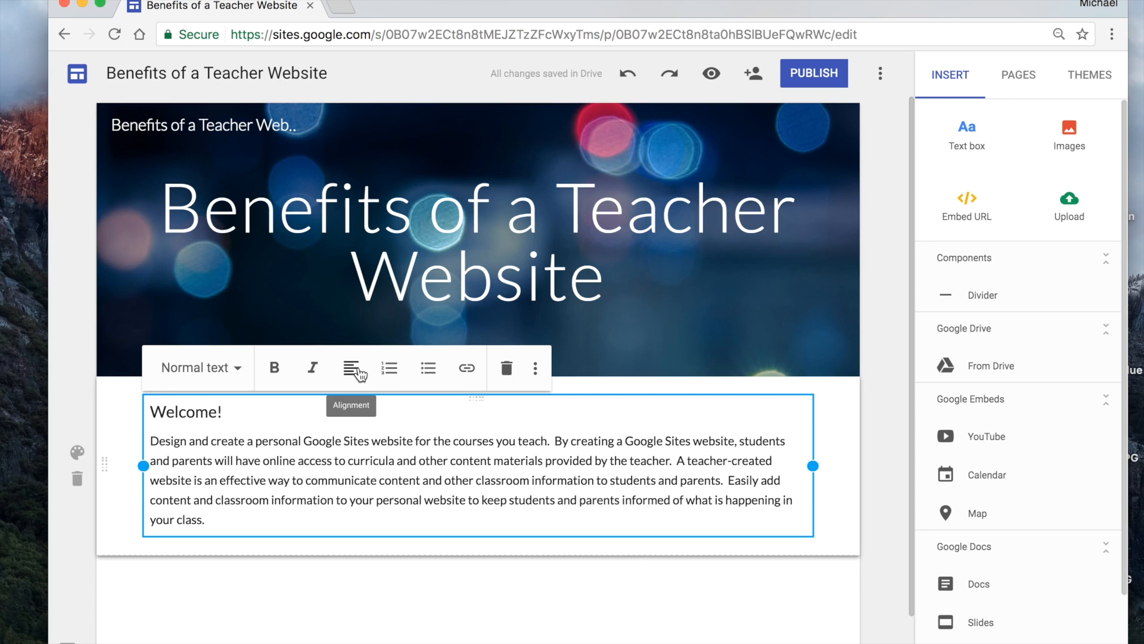
# - Delete the welcome text box, undo the deletion and select the text box again
pyautogui.click(507, 369)
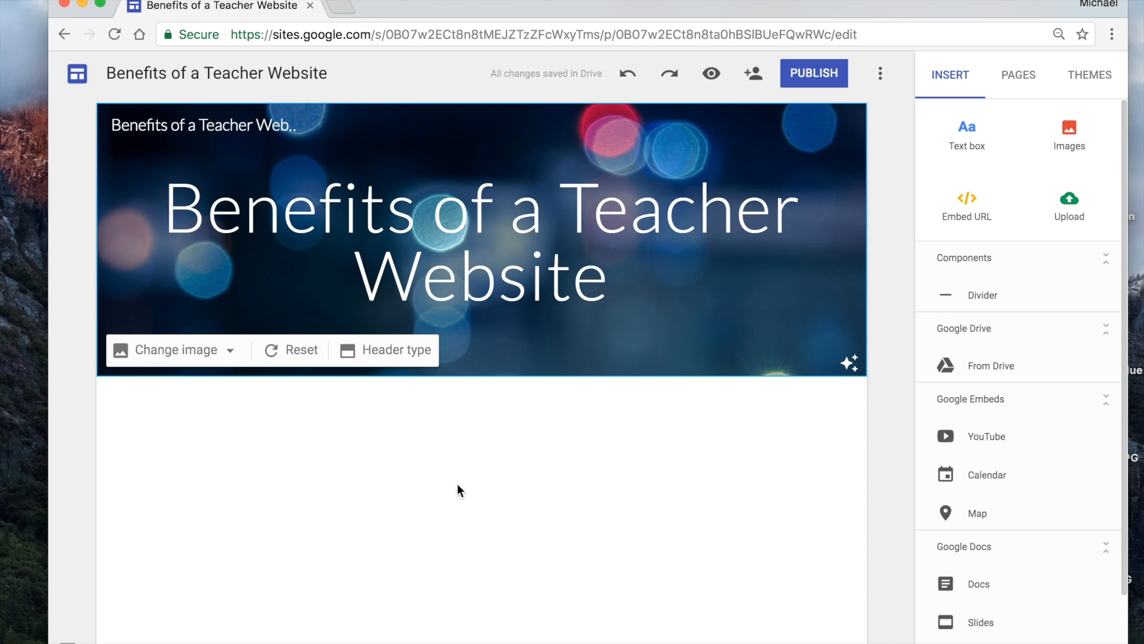
pyautogui.press('super+z')
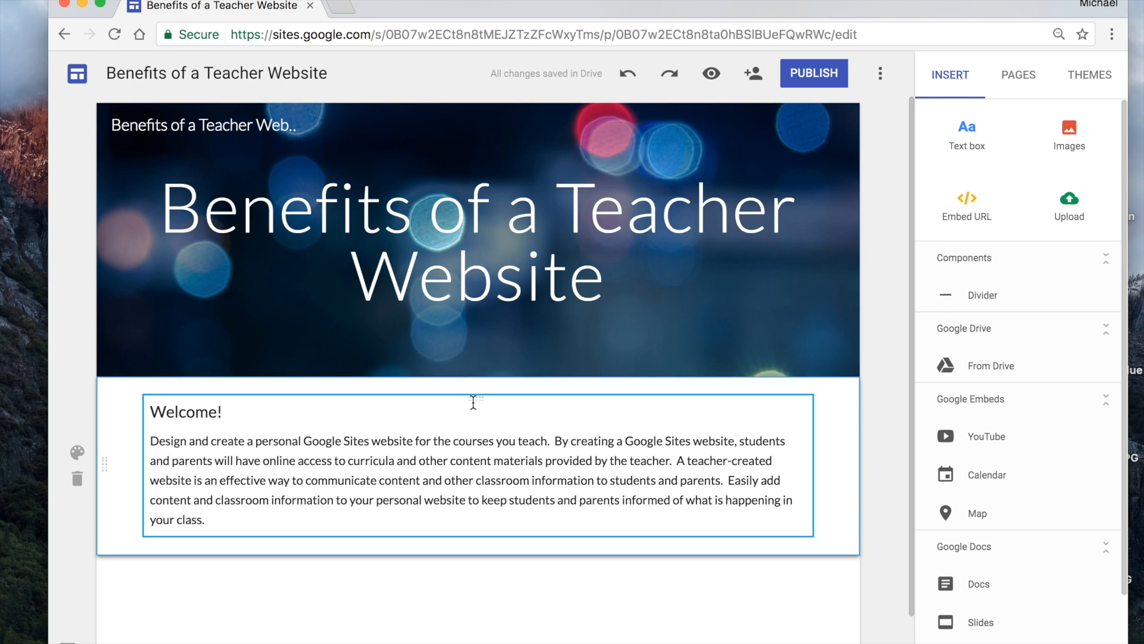
pyautogui.click(449, 444)
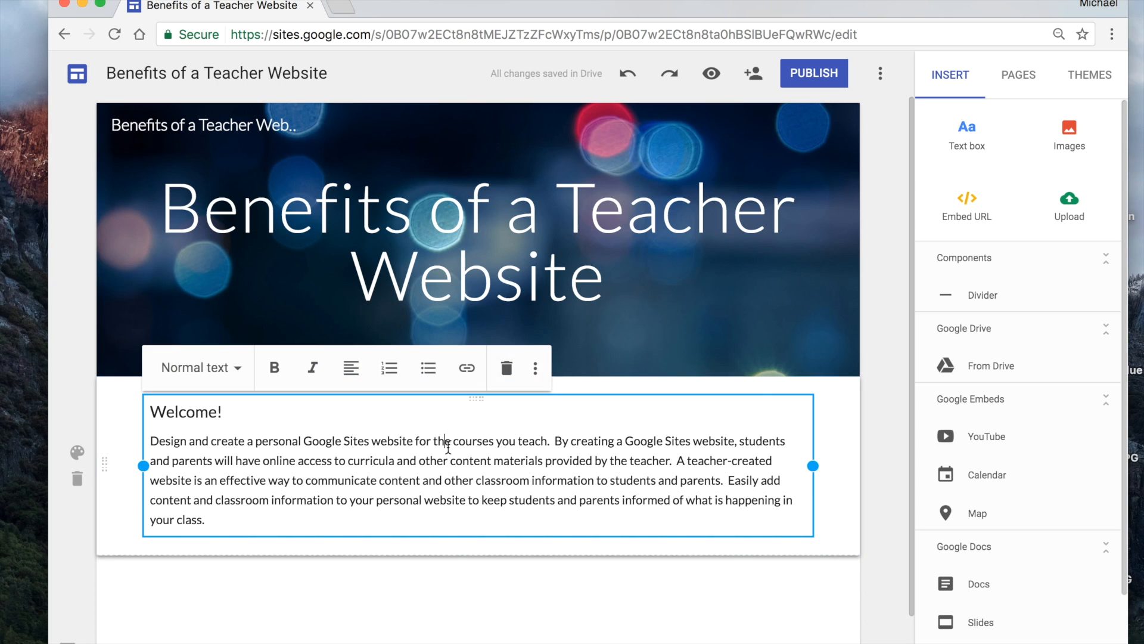
pyautogui.click(536, 372)
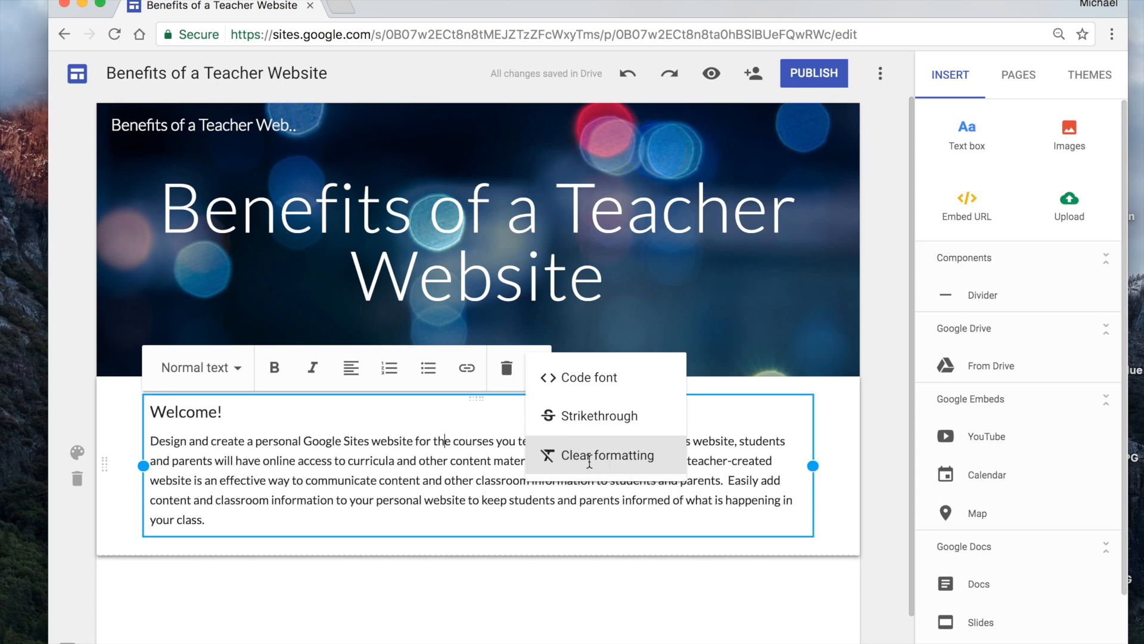
pyautogui.click(435, 440)
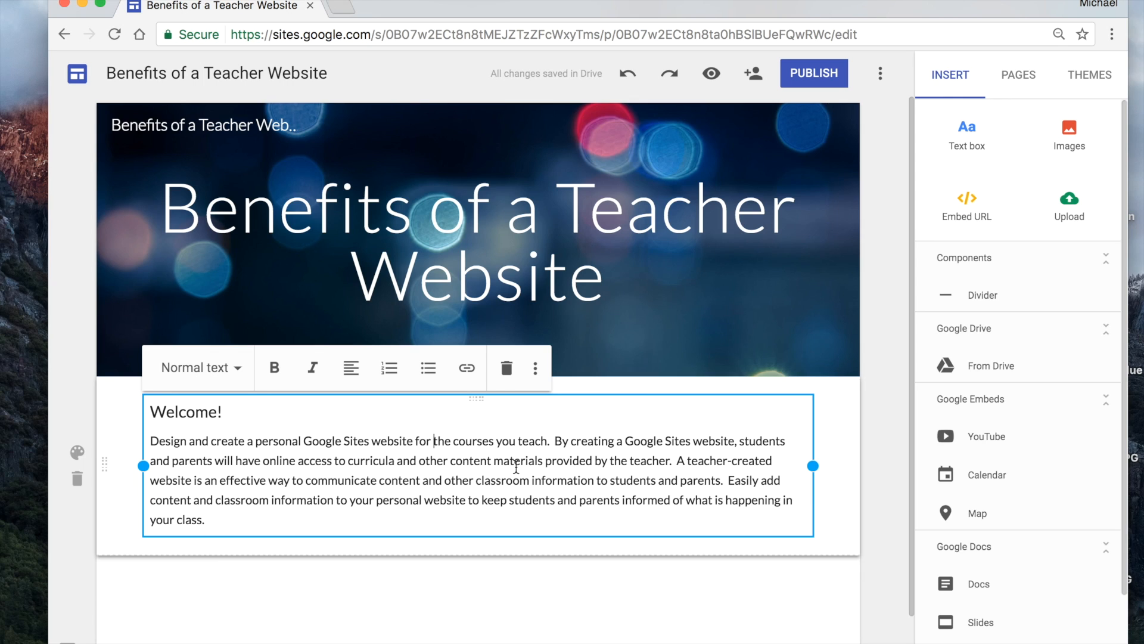
pyautogui.click(485, 621)
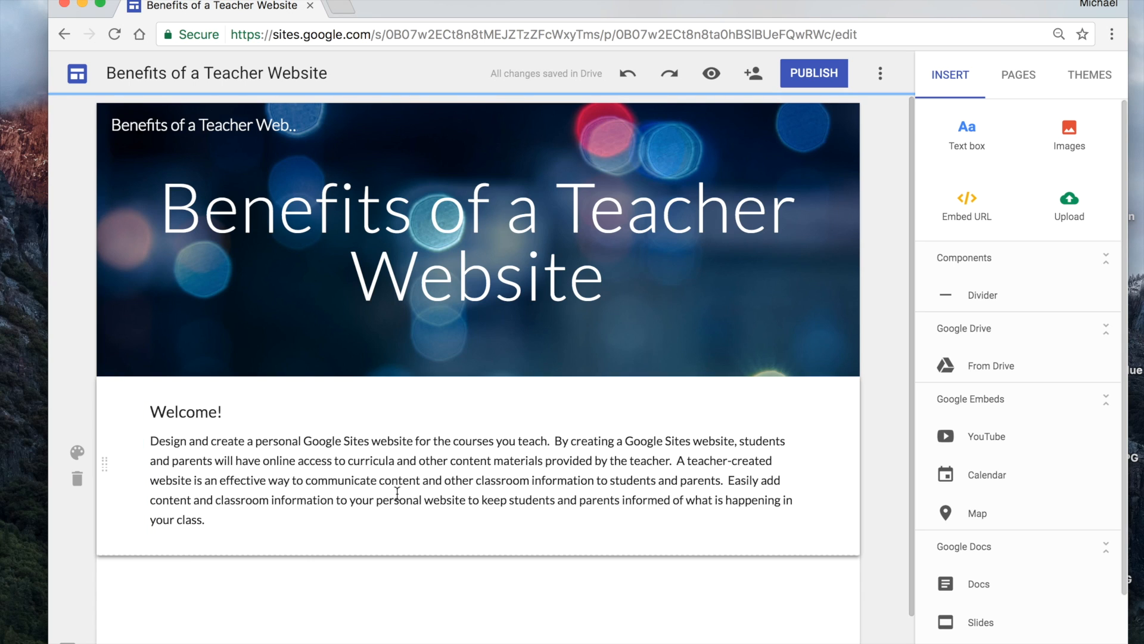
pyautogui.moveTo(450, 220)
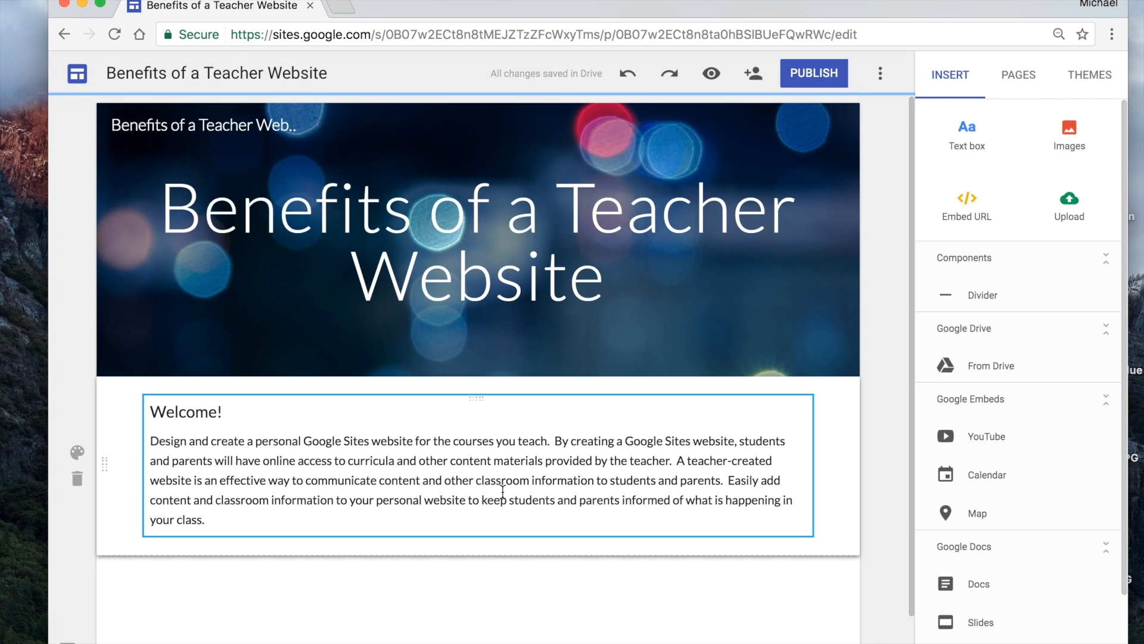
# - Add a new page named "Communication" to the site
pyautogui.click(1016, 77)
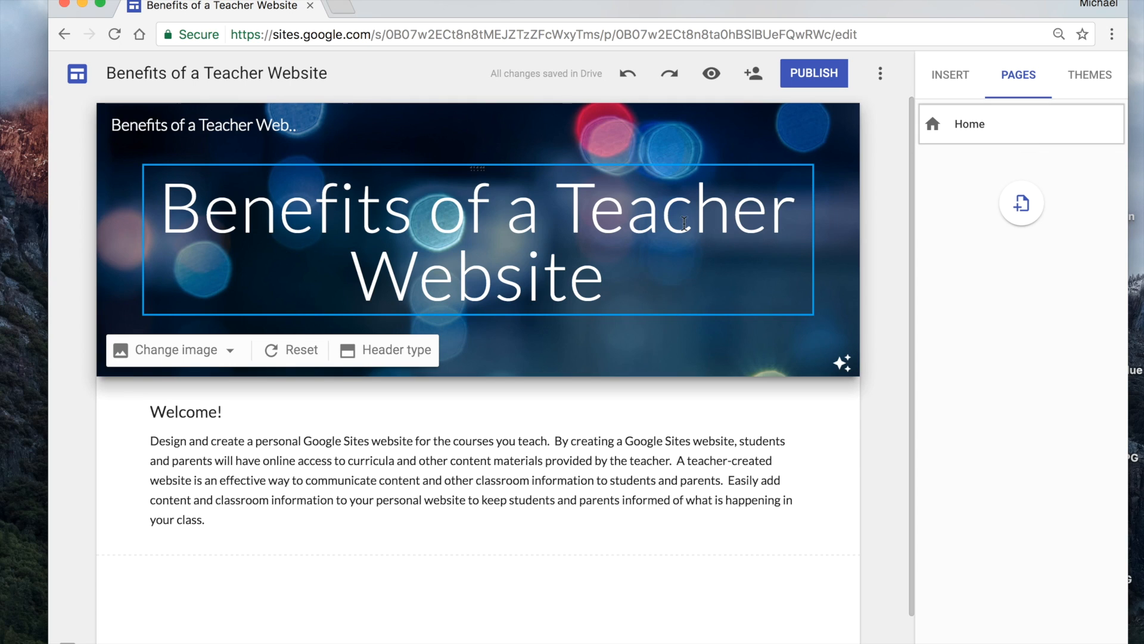
pyautogui.click(1025, 206)
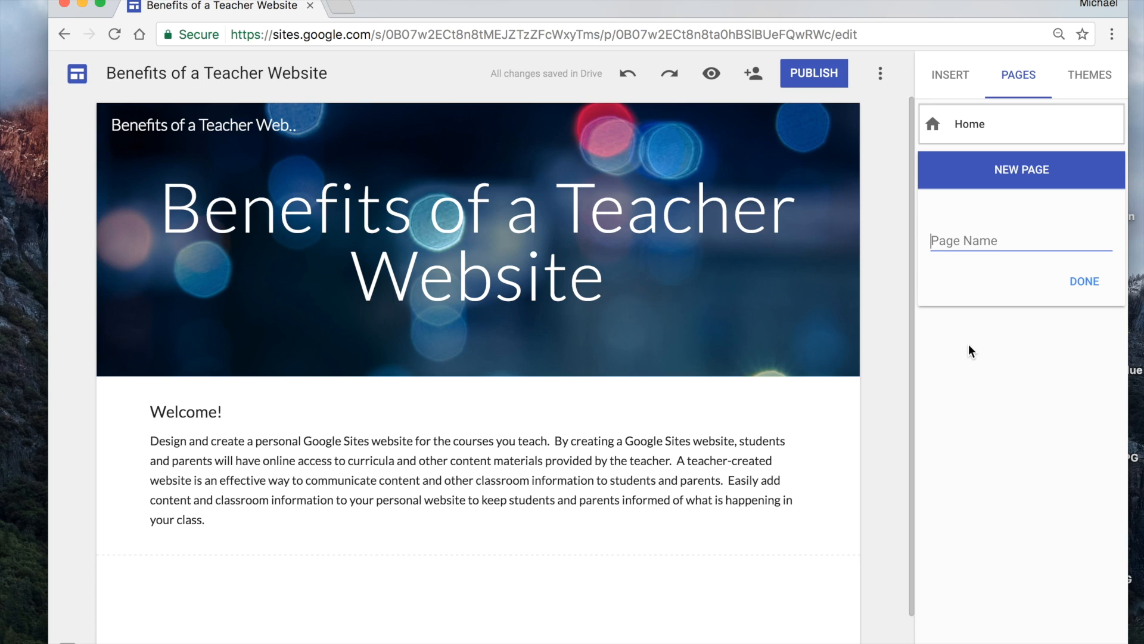
pyautogui.write('Communicqt')
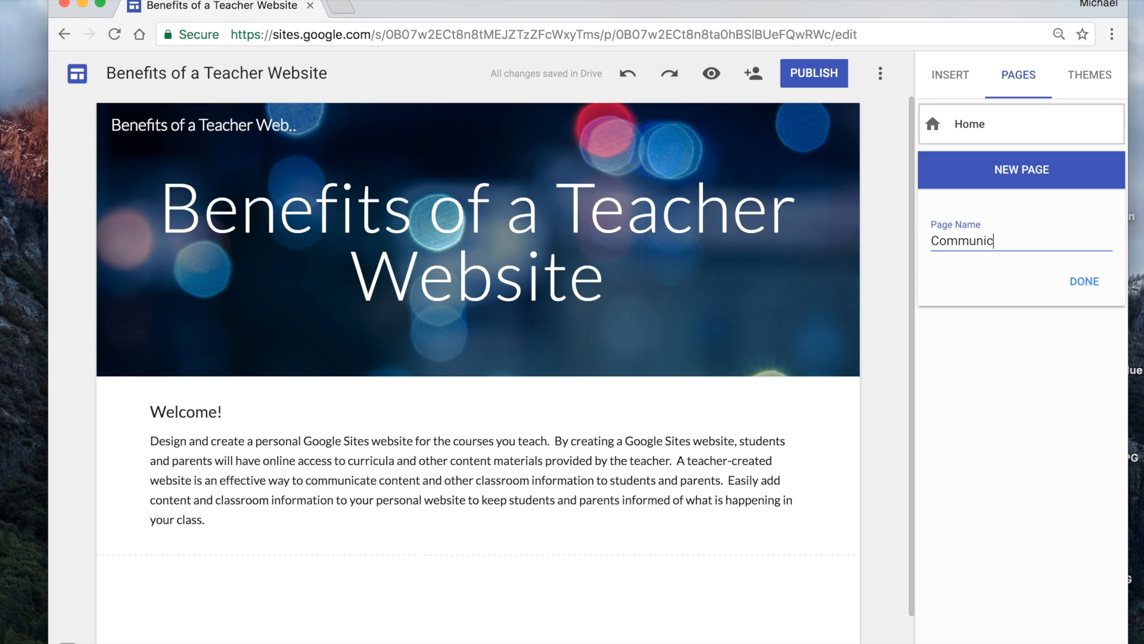
pyautogui.press('BackSpace')
pyautogui.press('BackSpace')
pyautogui.write('ation')
pyautogui.click(1085, 284)
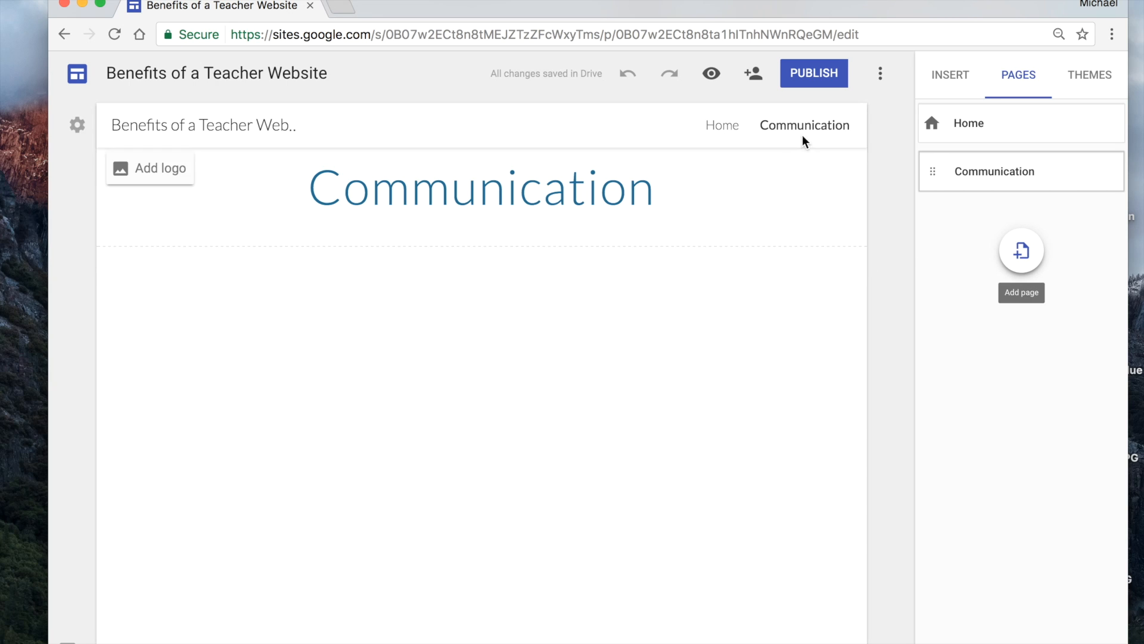
# - View the Home page through the site navigation and return to the Communication page
pyautogui.click(723, 125)
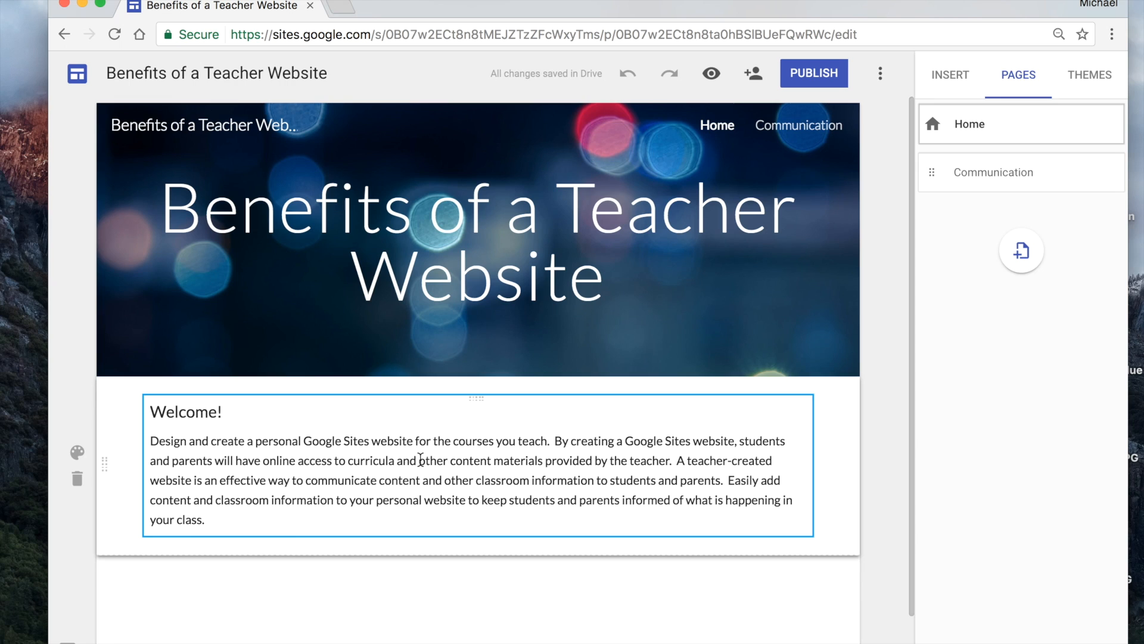
pyautogui.click(800, 130)
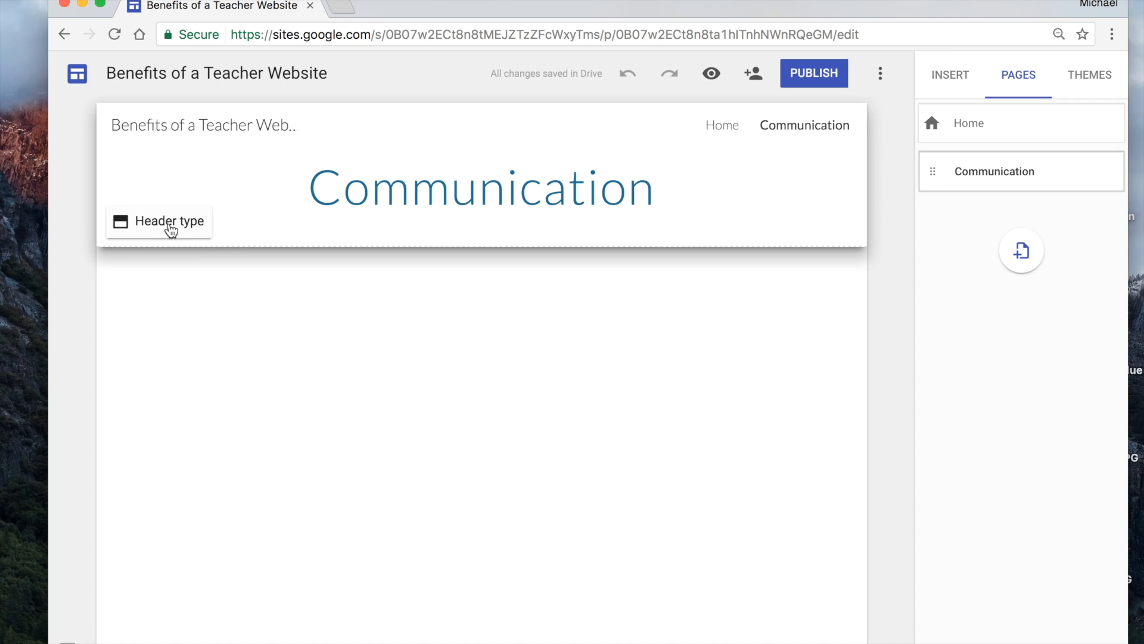
# - Change the Communication page's header type to Banner, trying Large banner along the way
pyautogui.click(171, 228)
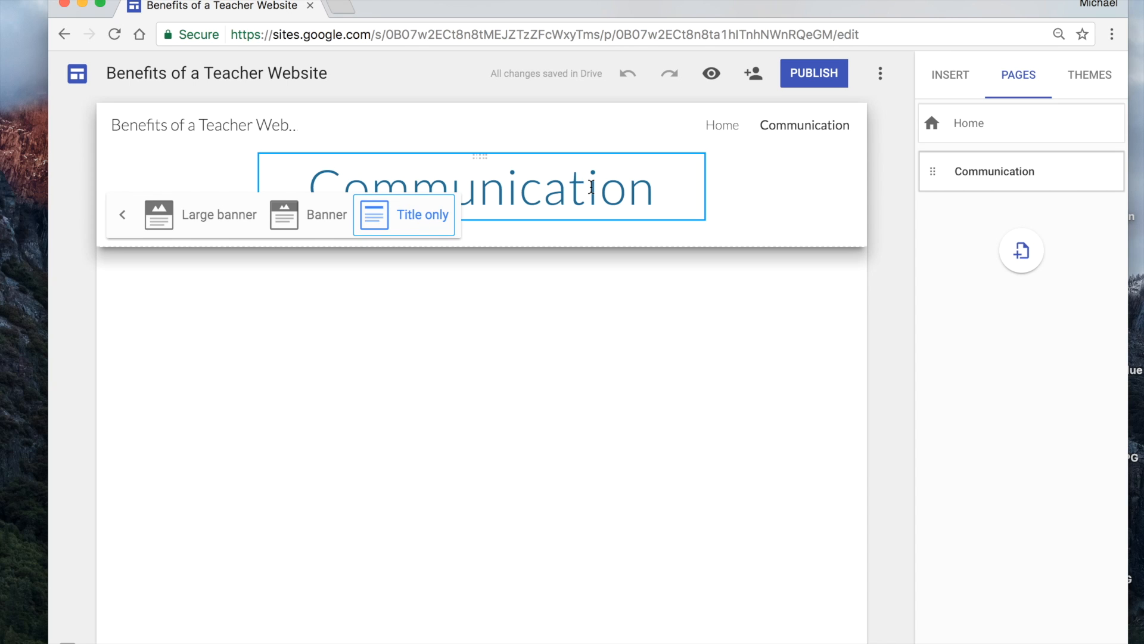
pyautogui.click(568, 319)
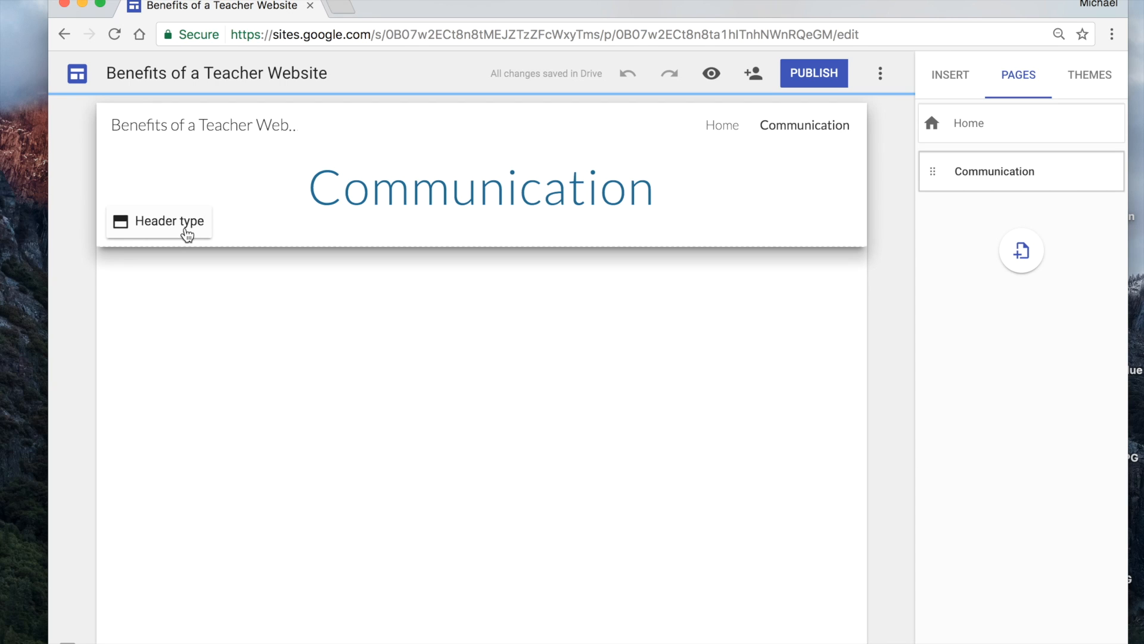
pyautogui.click(186, 232)
pyautogui.click(314, 218)
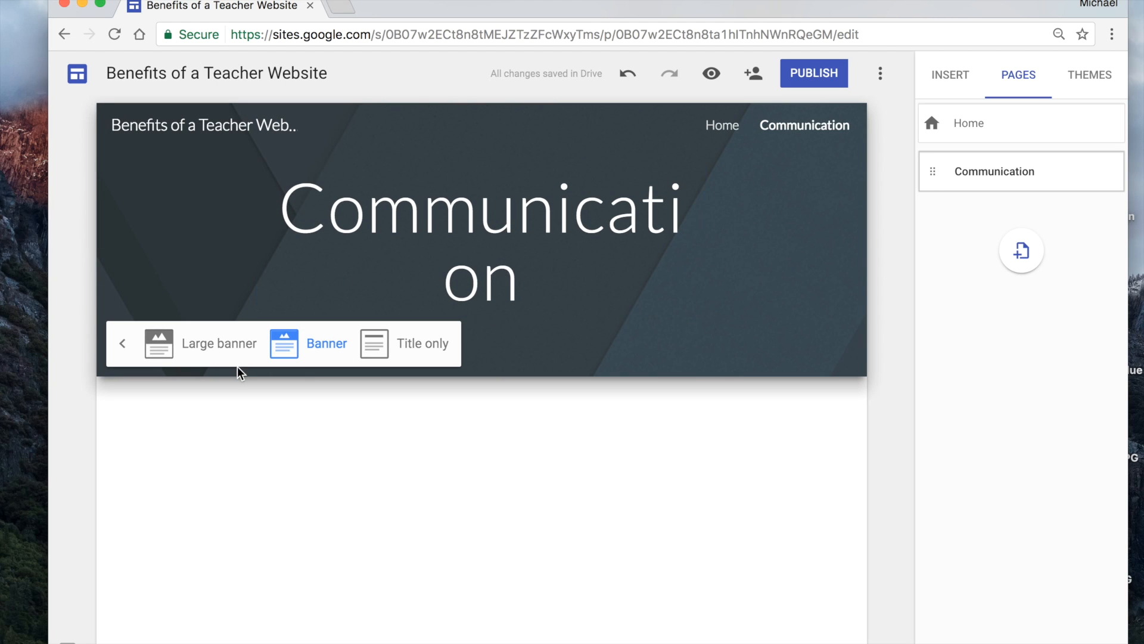
pyautogui.click(215, 351)
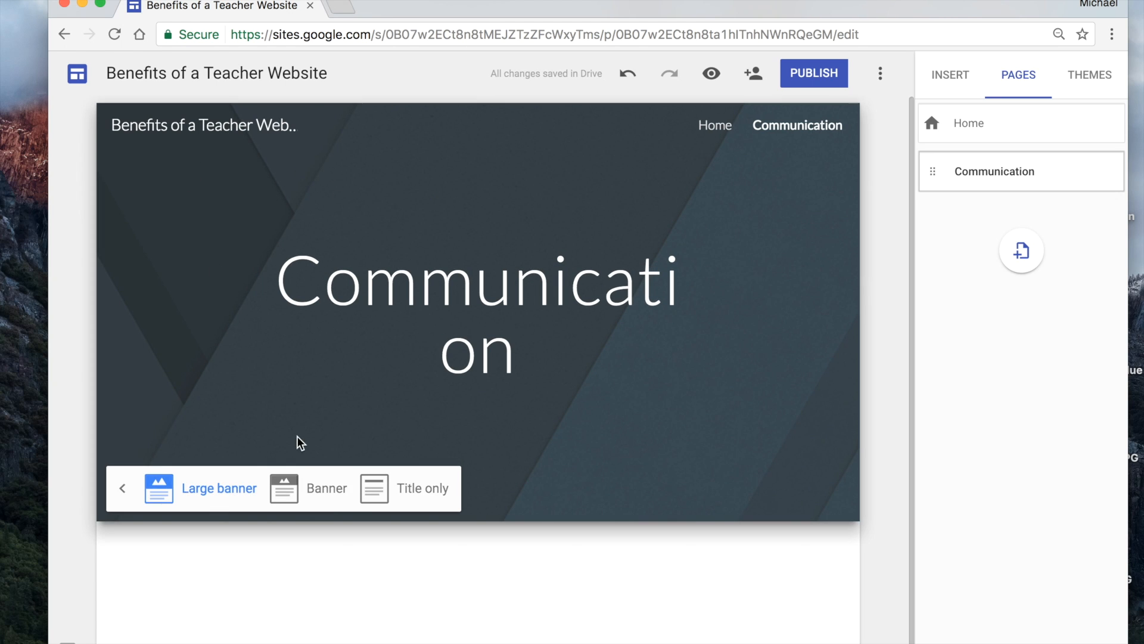
pyautogui.click(327, 498)
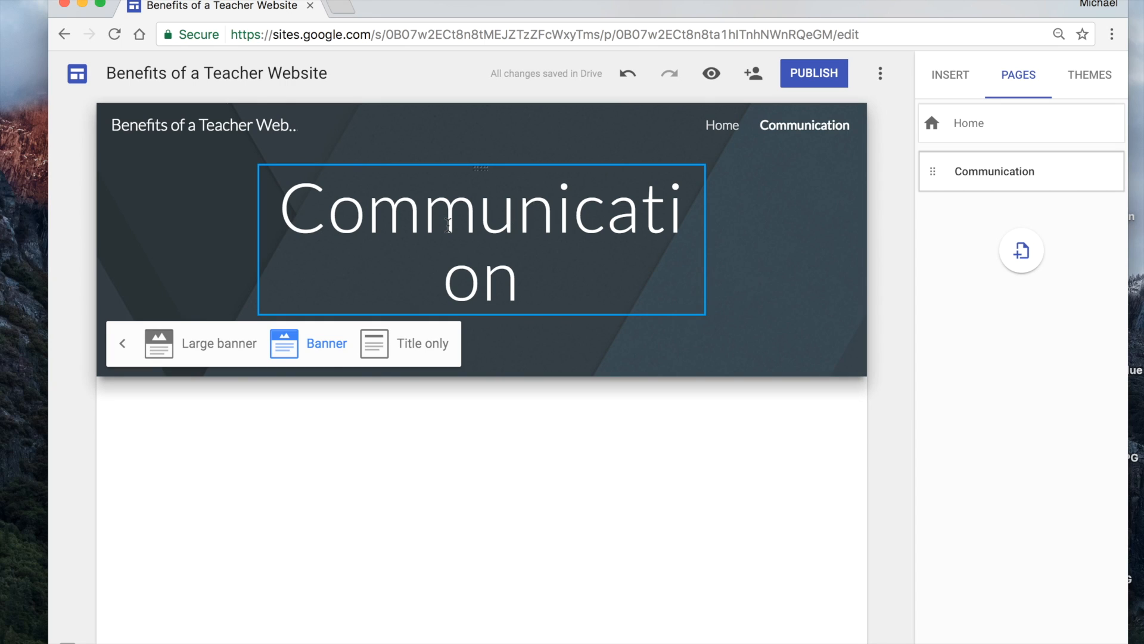
# - Widen the Communication page's title box on both sides so that the title fits on one line
pyautogui.click(567, 254)
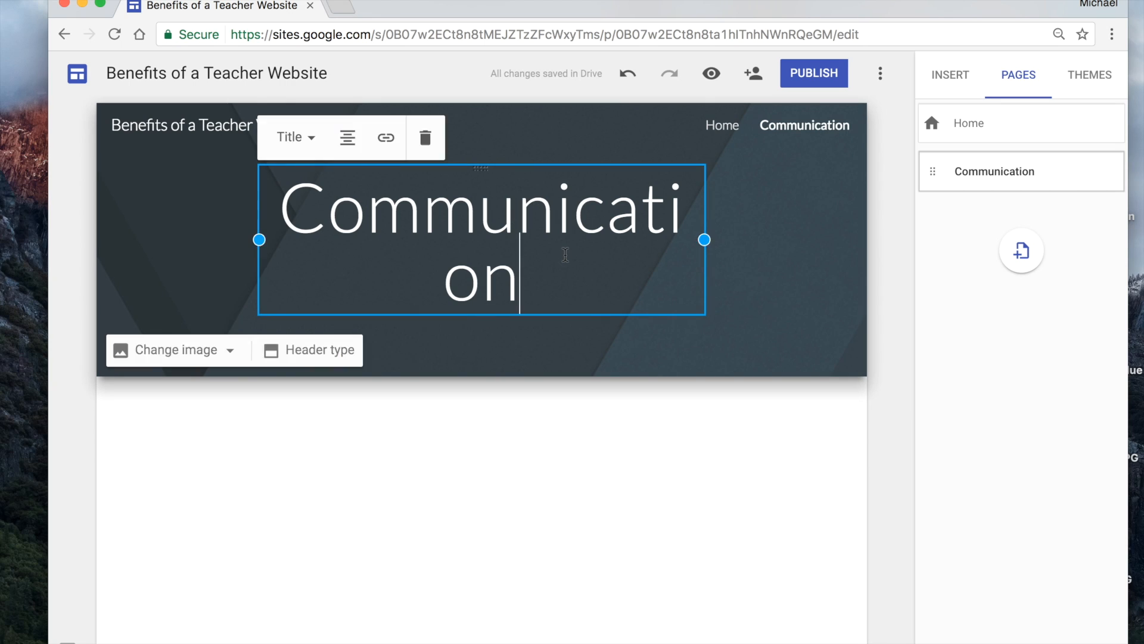
pyautogui.moveTo(704, 240); pyautogui.dragTo(829, 240)
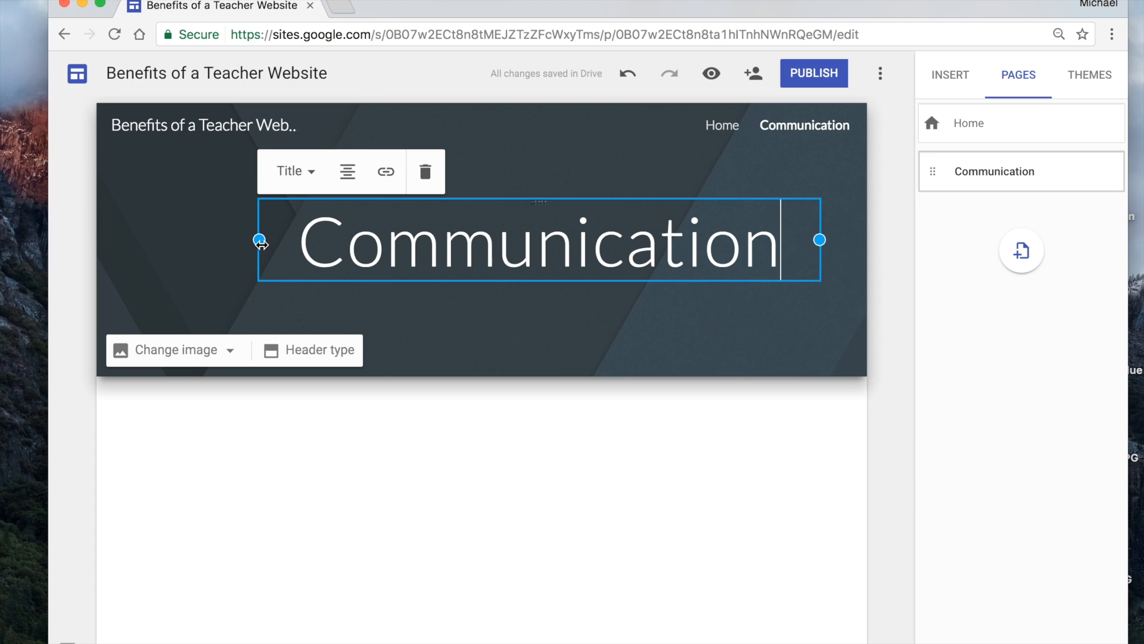
pyautogui.moveTo(259, 240); pyautogui.dragTo(148, 250)
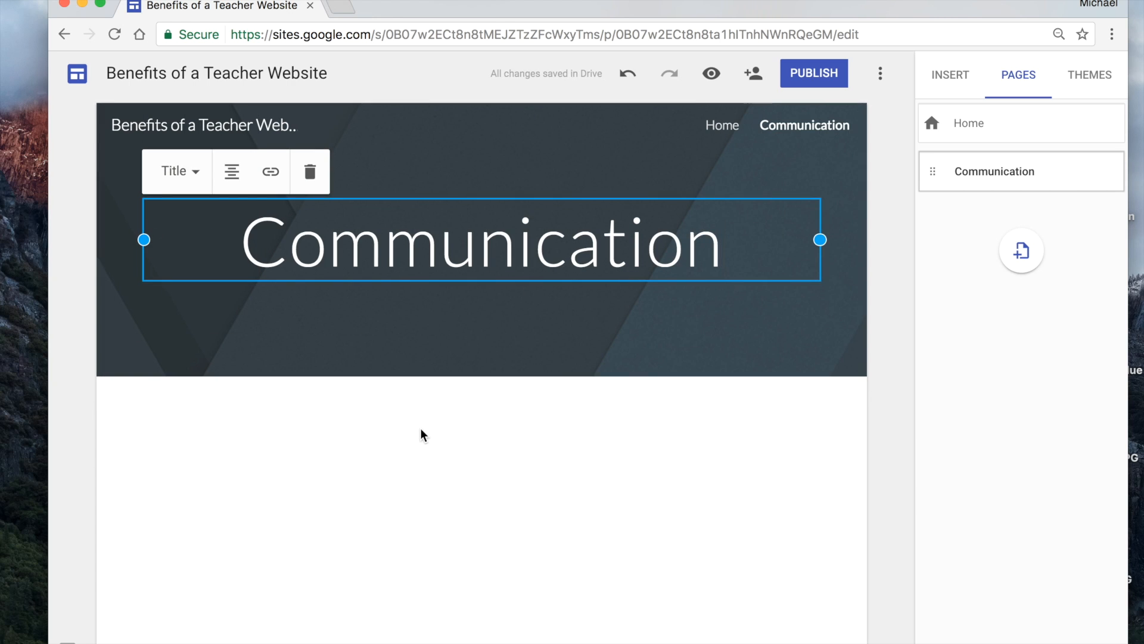
pyautogui.click(196, 176)
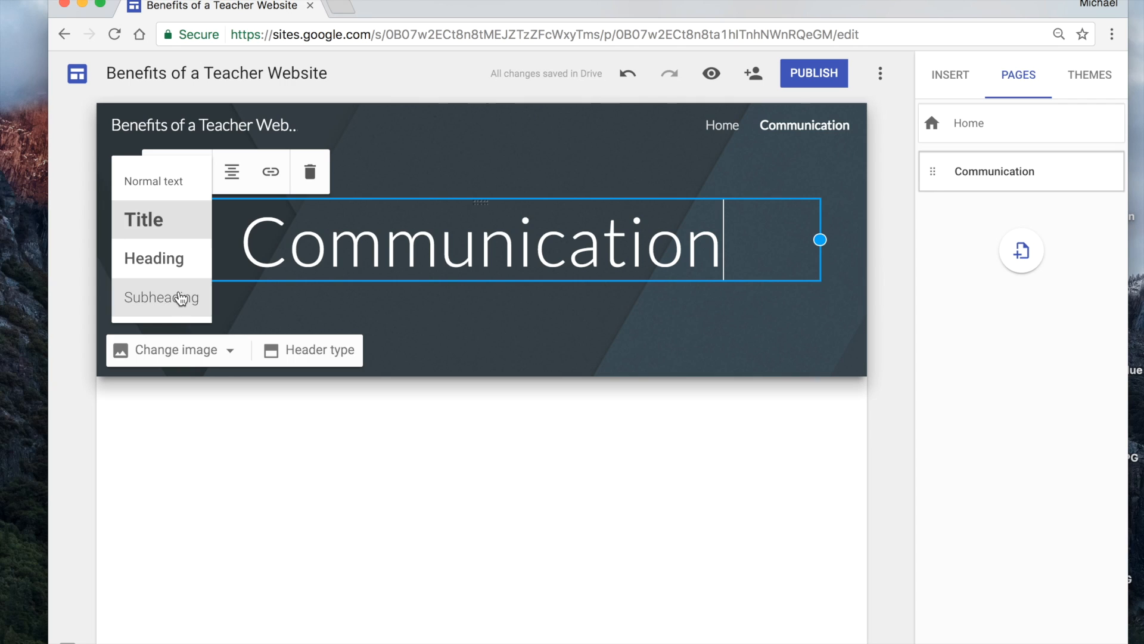
pyautogui.click(312, 228)
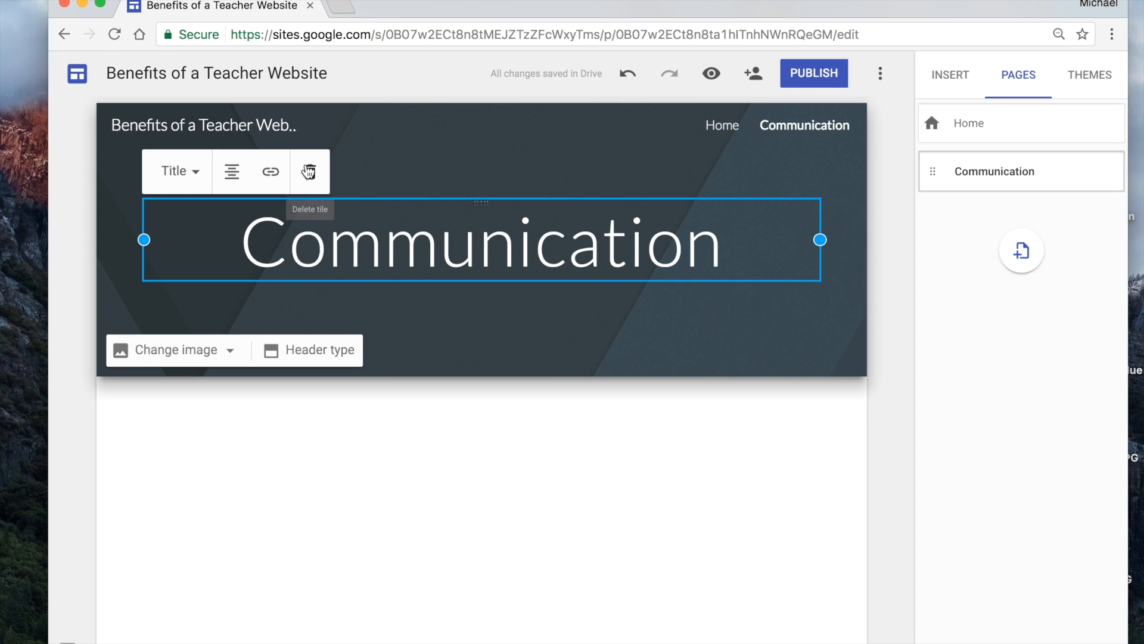
pyautogui.moveTo(396, 348)
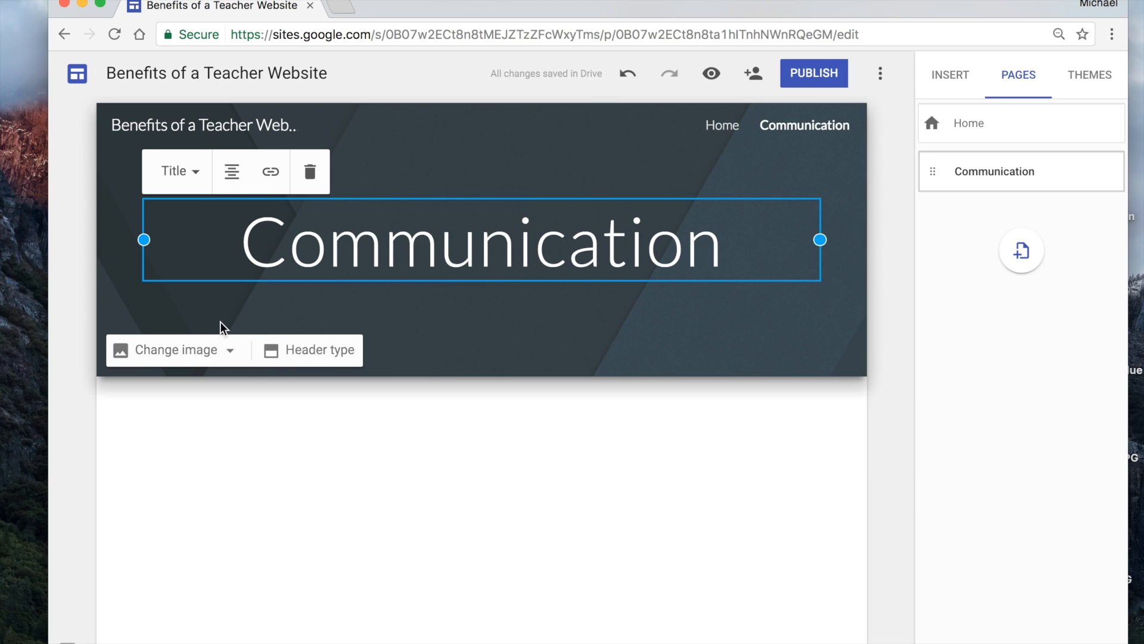
# - Replace the Communication page's header image with the tin can telephone picture found by searching Google images for "communication"
pyautogui.click(201, 357)
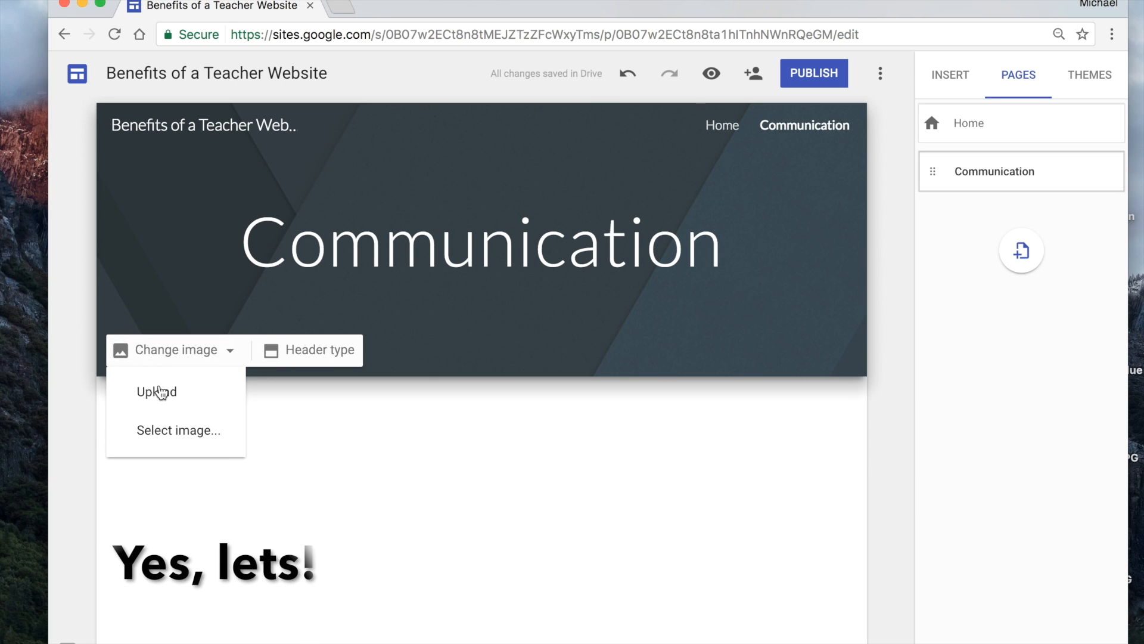
pyautogui.click(177, 428)
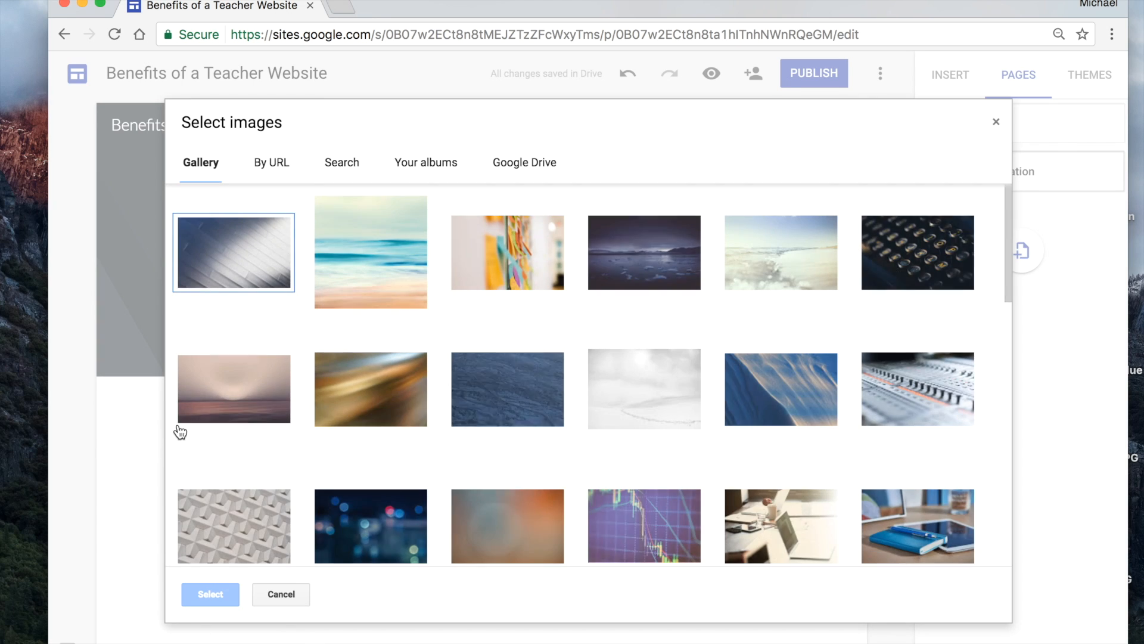
pyautogui.click(338, 162)
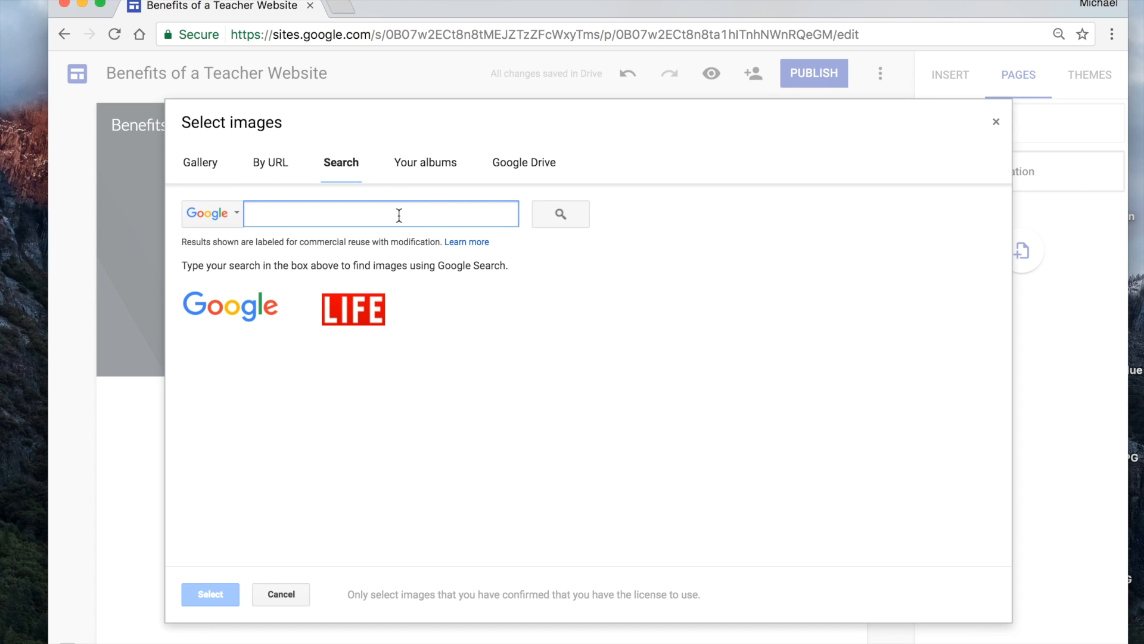
pyautogui.write('communication')
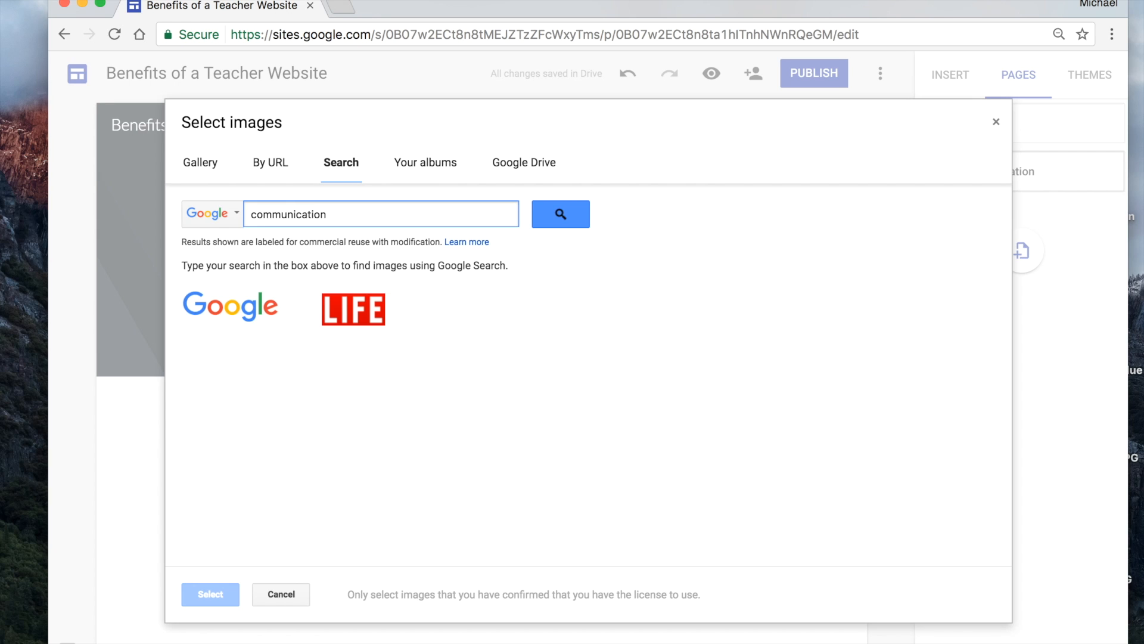
pyautogui.press('Return')
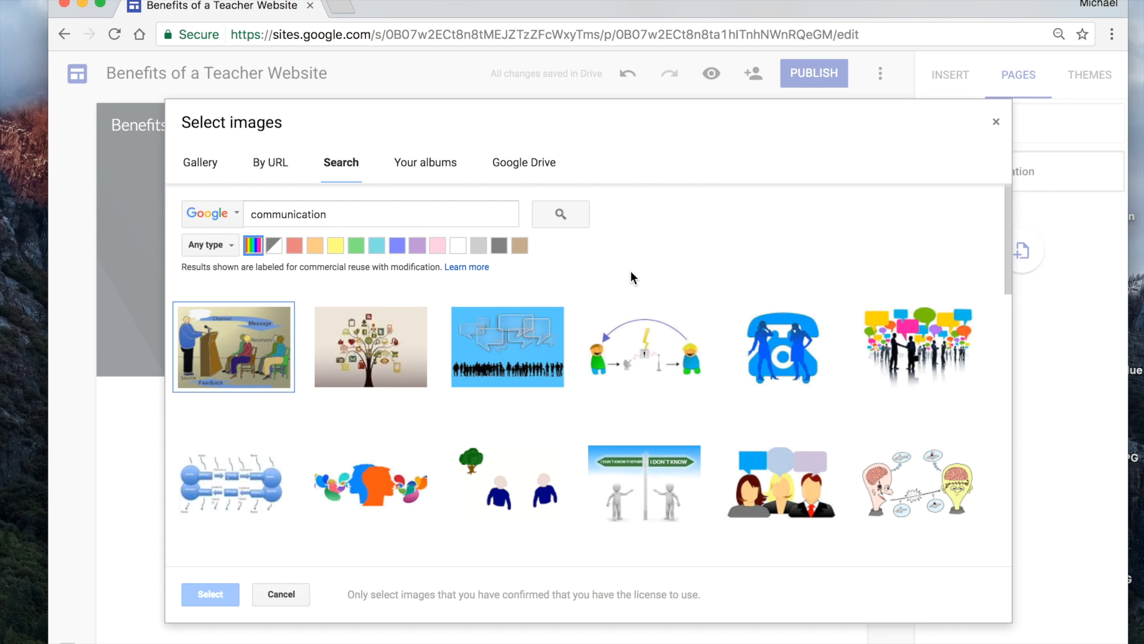
pyautogui.scroll(-4, 631, 272)
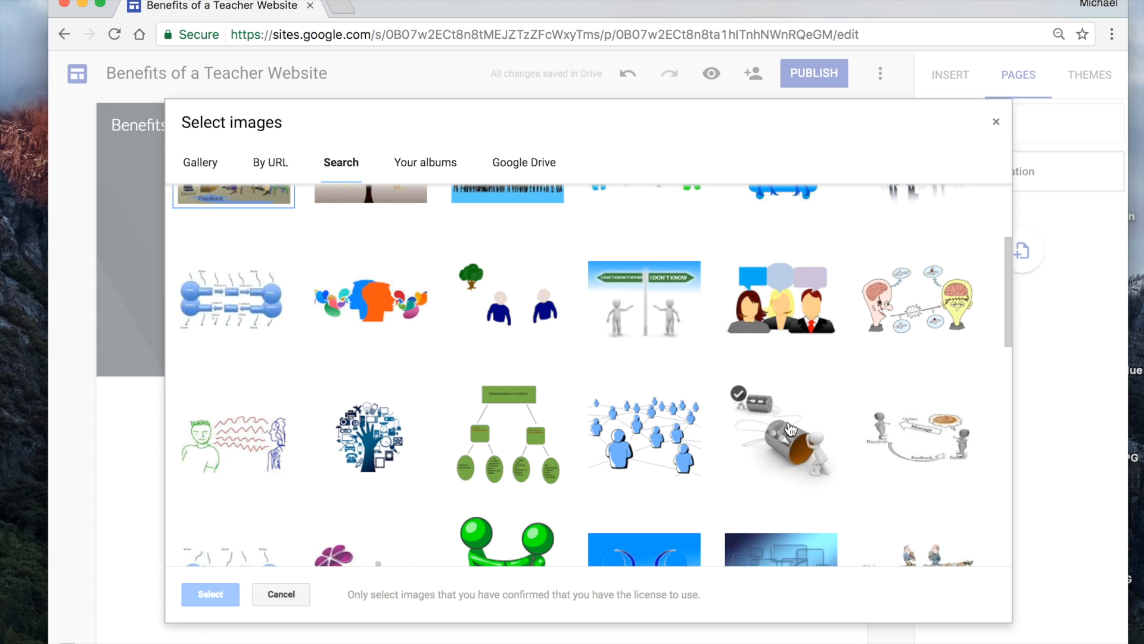
pyautogui.click(795, 431)
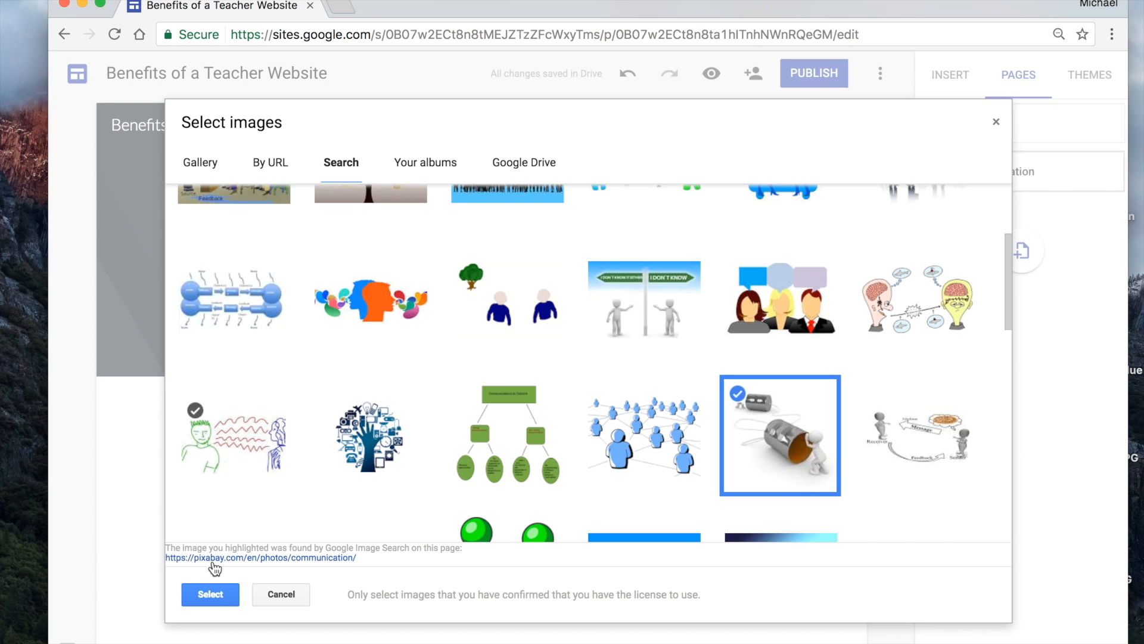
pyautogui.click(221, 594)
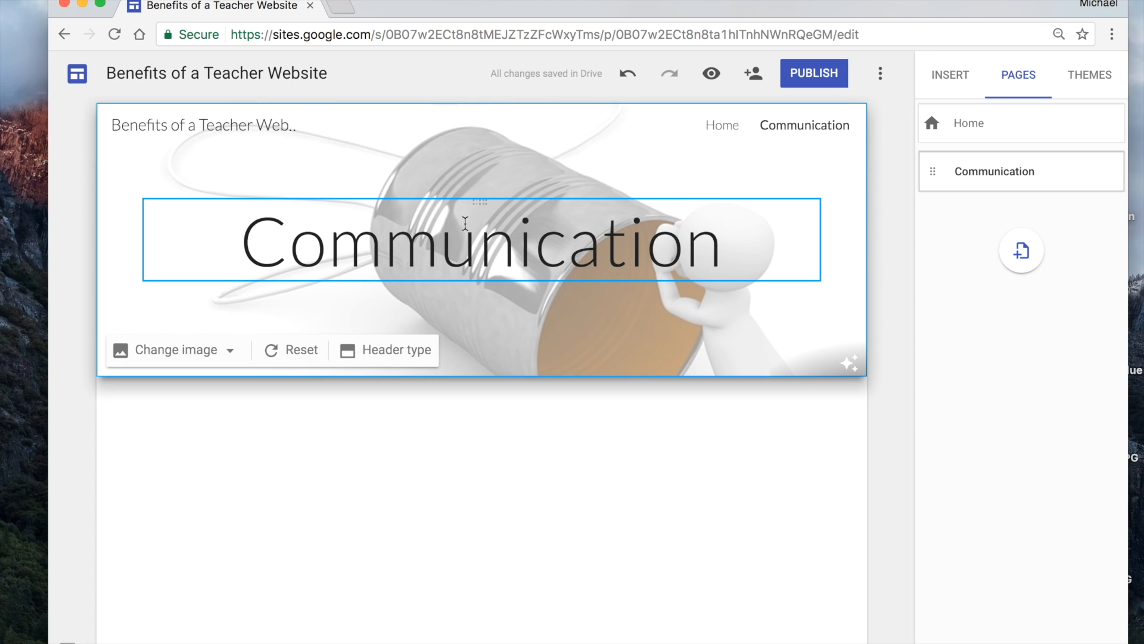
# - Insert a text box in the empty area below the Communication page's header
pyautogui.click(336, 254)
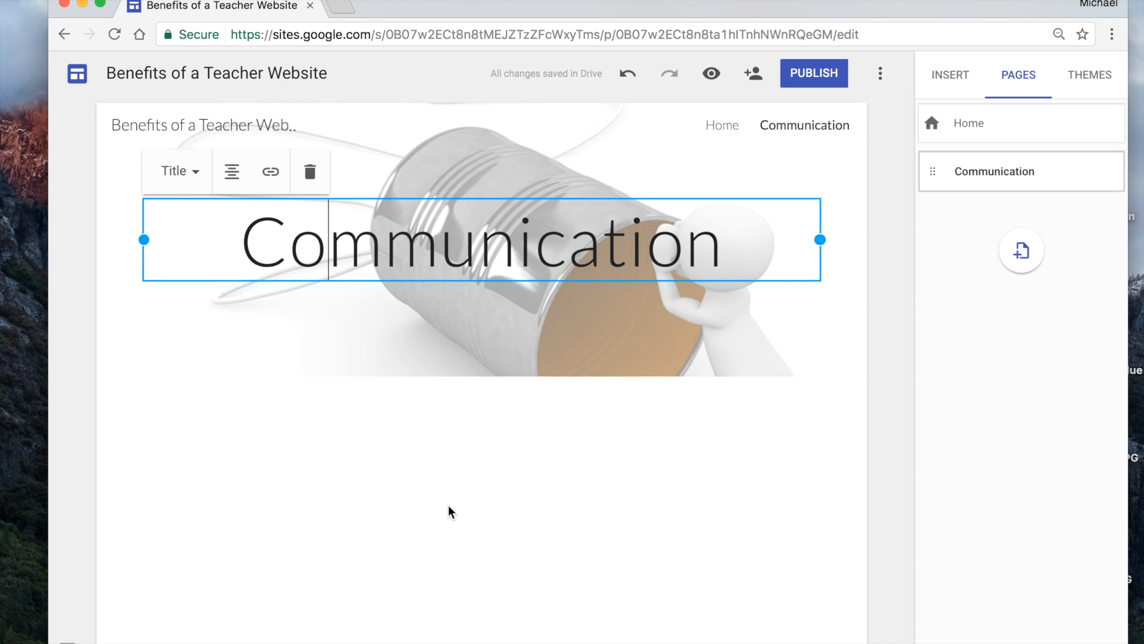
pyautogui.click(462, 454)
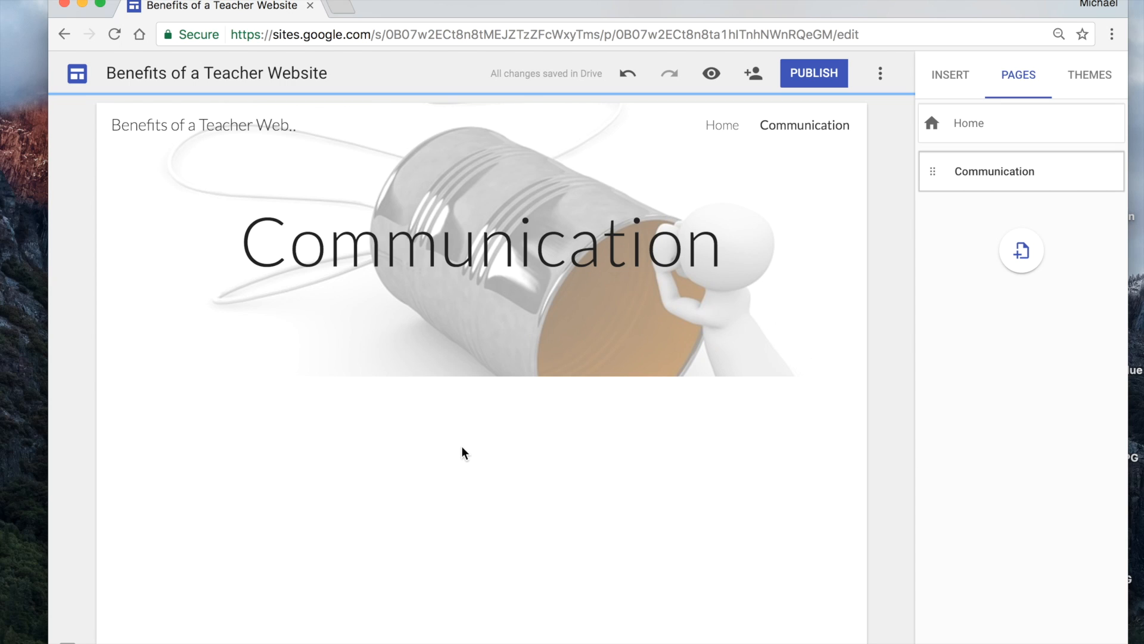
pyautogui.doubleClick(463, 454)
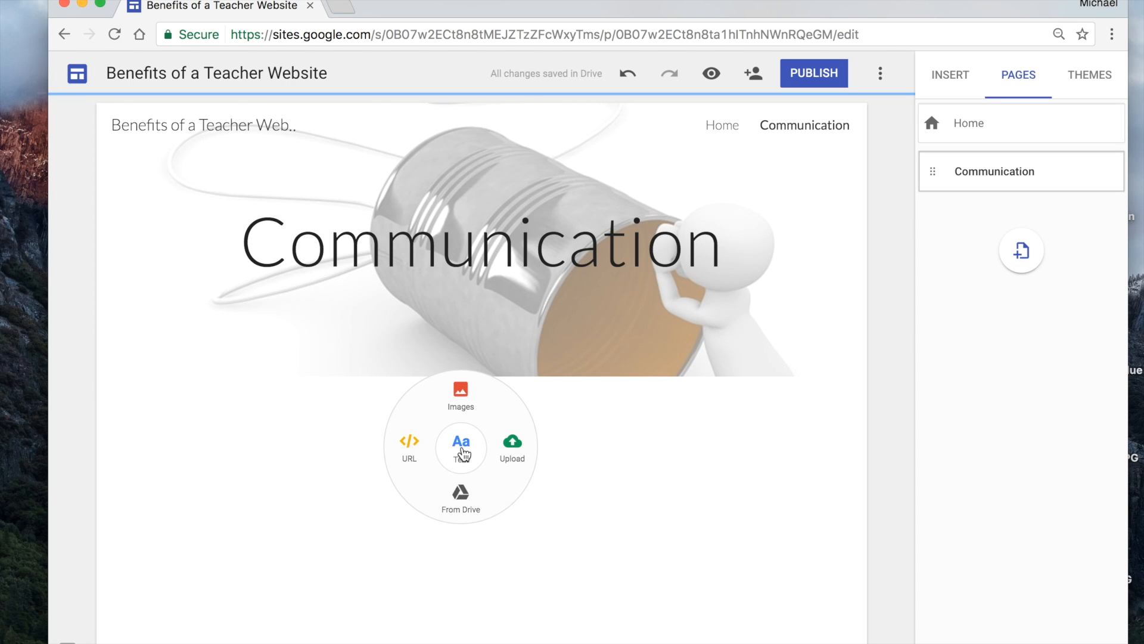
pyautogui.click(464, 455)
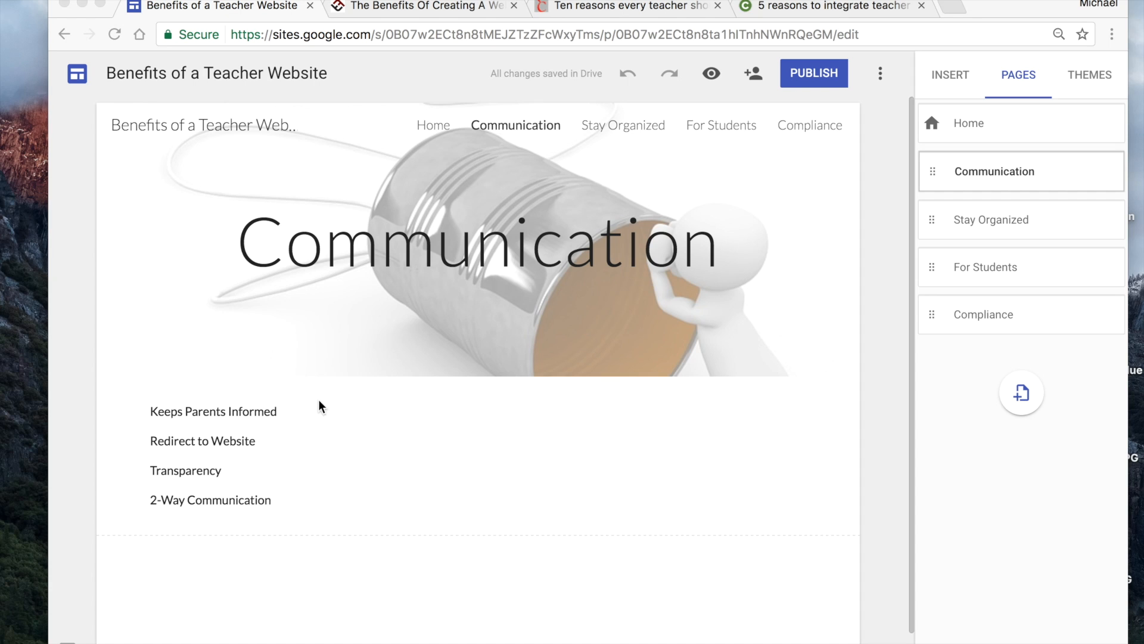
# - Format the four lines on the Communication page, from "Keeps Parents Informed" to "2-Way Communication", as a bulleted list
pyautogui.click(370, 416)
pyautogui.click(299, 438)
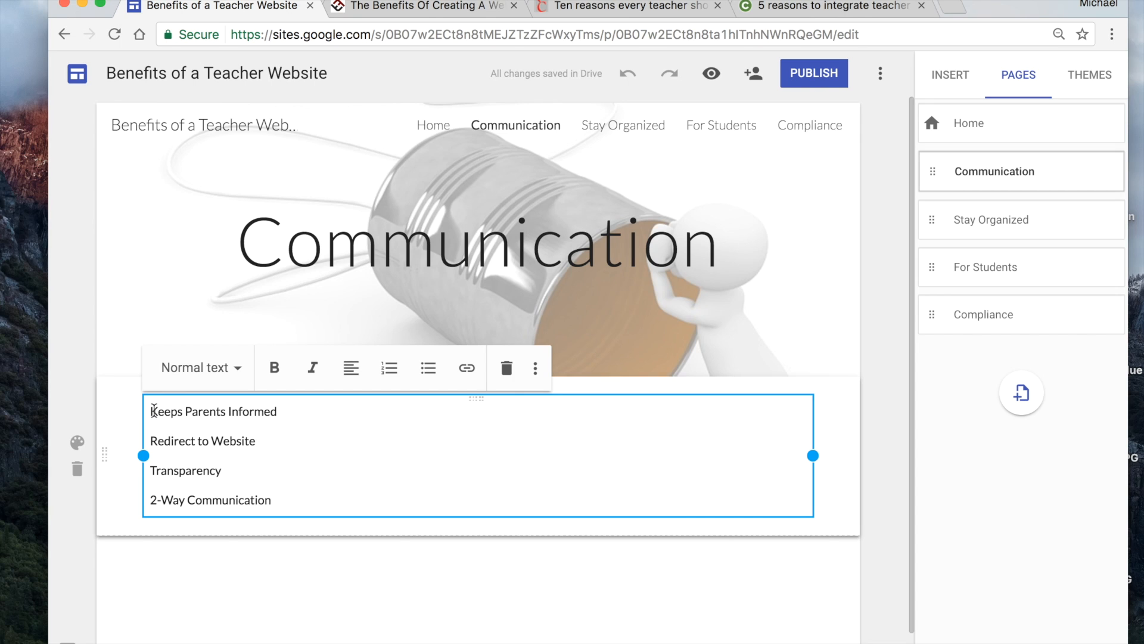
pyautogui.moveTo(154, 411); pyautogui.dragTo(216, 496)
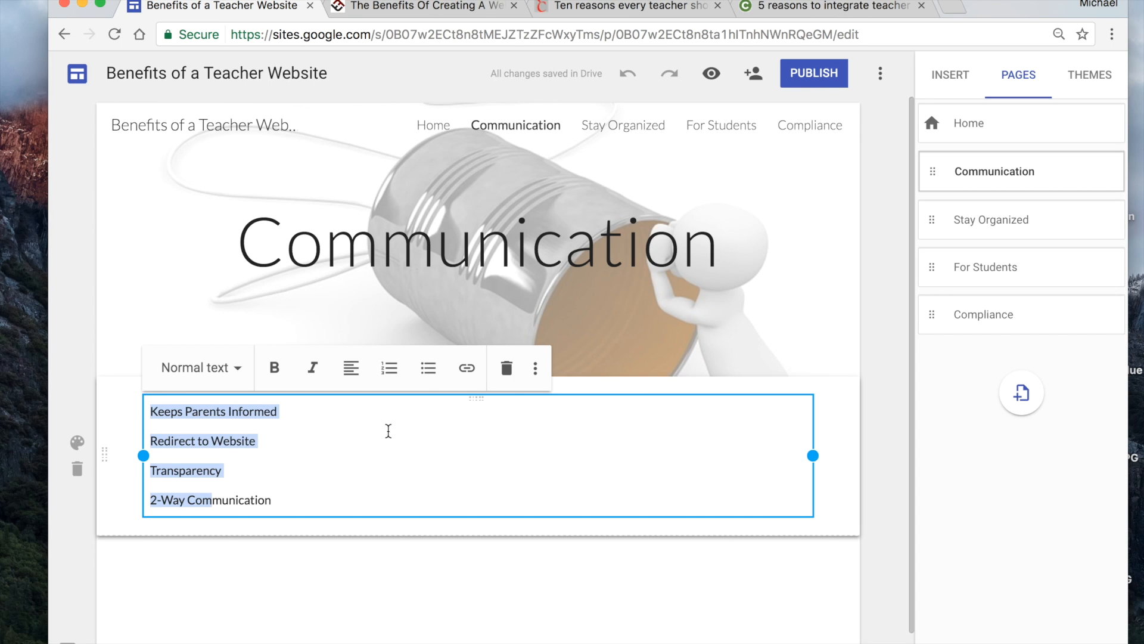
pyautogui.click(428, 368)
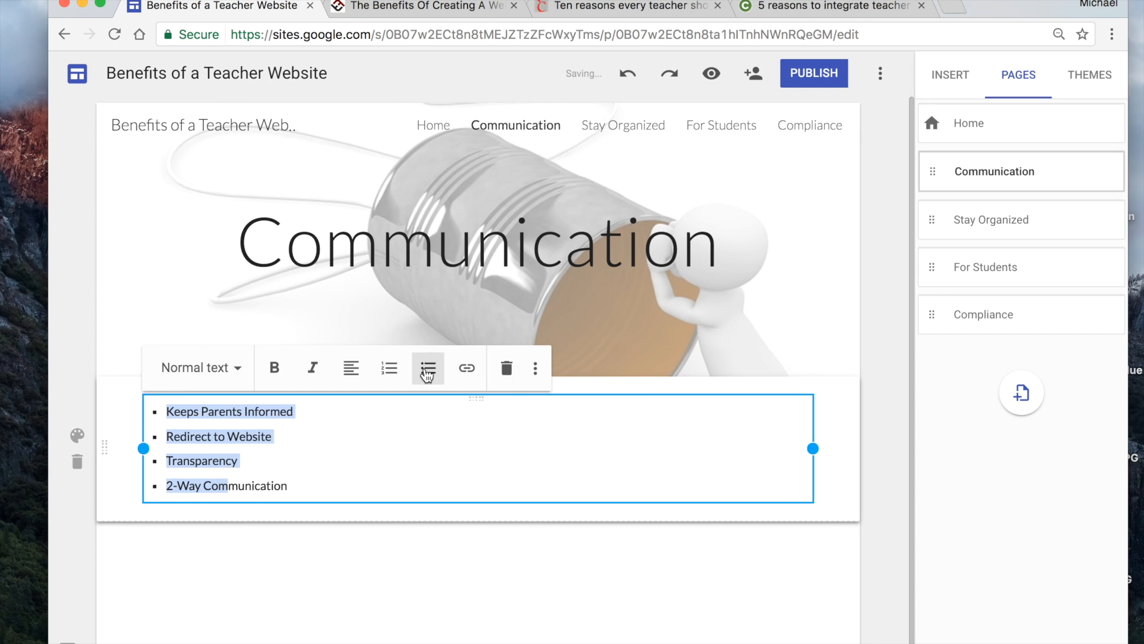
pyautogui.click(400, 463)
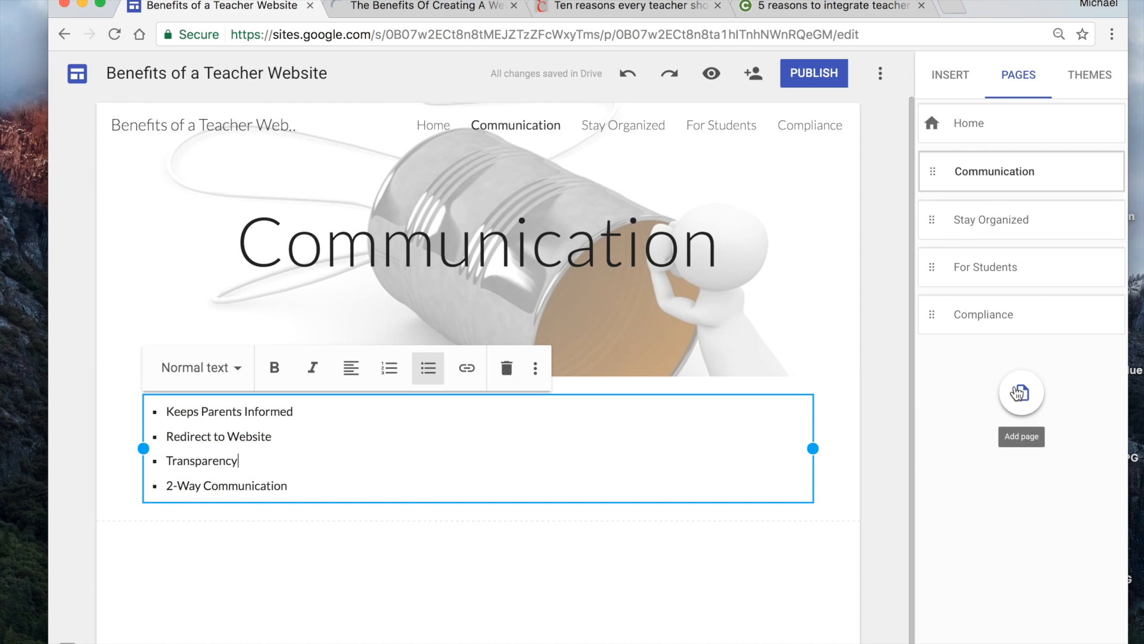
# - Format all lines on the Stay Organized page, from "Keeps You Organized" to "Podcasts", as a bulleted list
pyautogui.click(1005, 225)
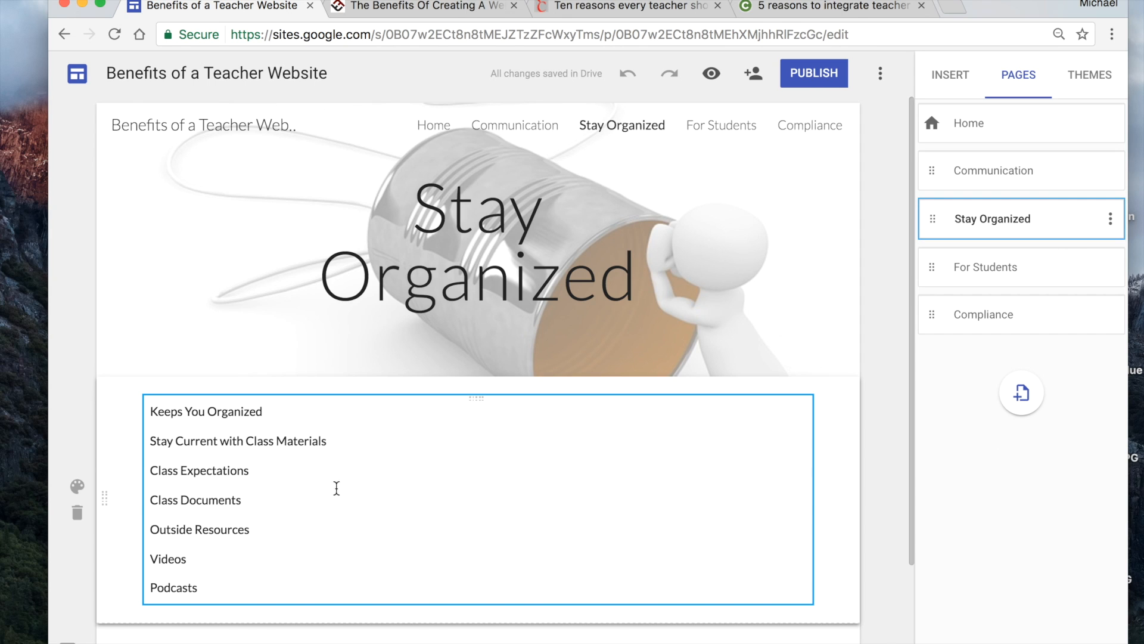
pyautogui.click(302, 472)
pyautogui.moveTo(150, 413); pyautogui.dragTo(201, 587)
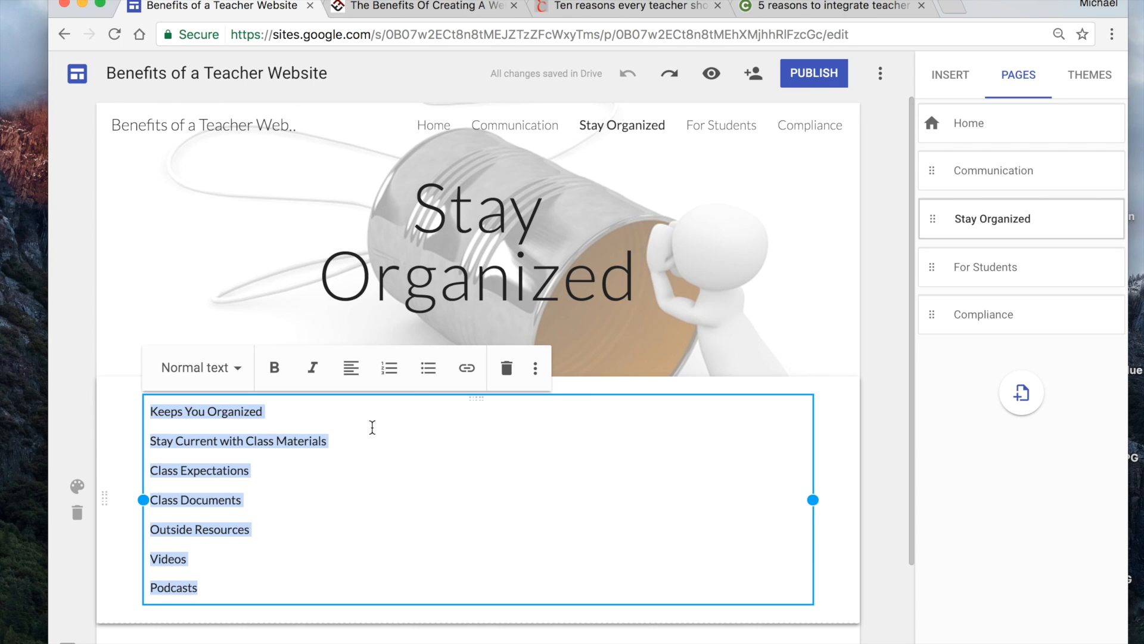
pyautogui.click(428, 368)
pyautogui.click(328, 554)
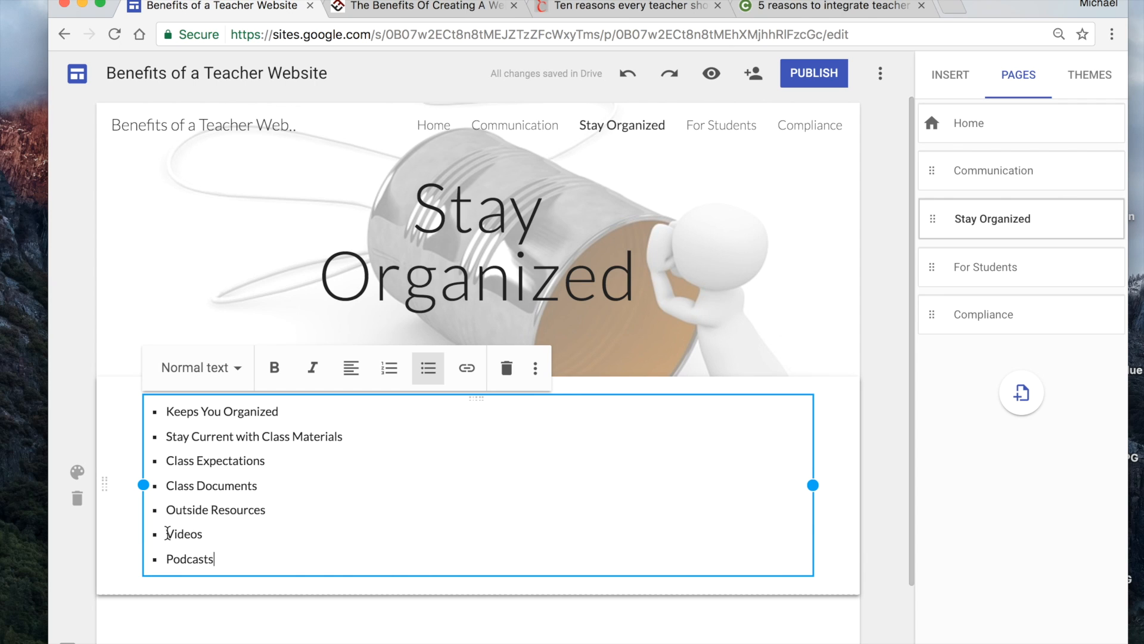
# - Indent "Videos" and "Podcasts" as sub-bullets under "Outside Resources"
pyautogui.moveTo(166, 534); pyautogui.dragTo(190, 553)
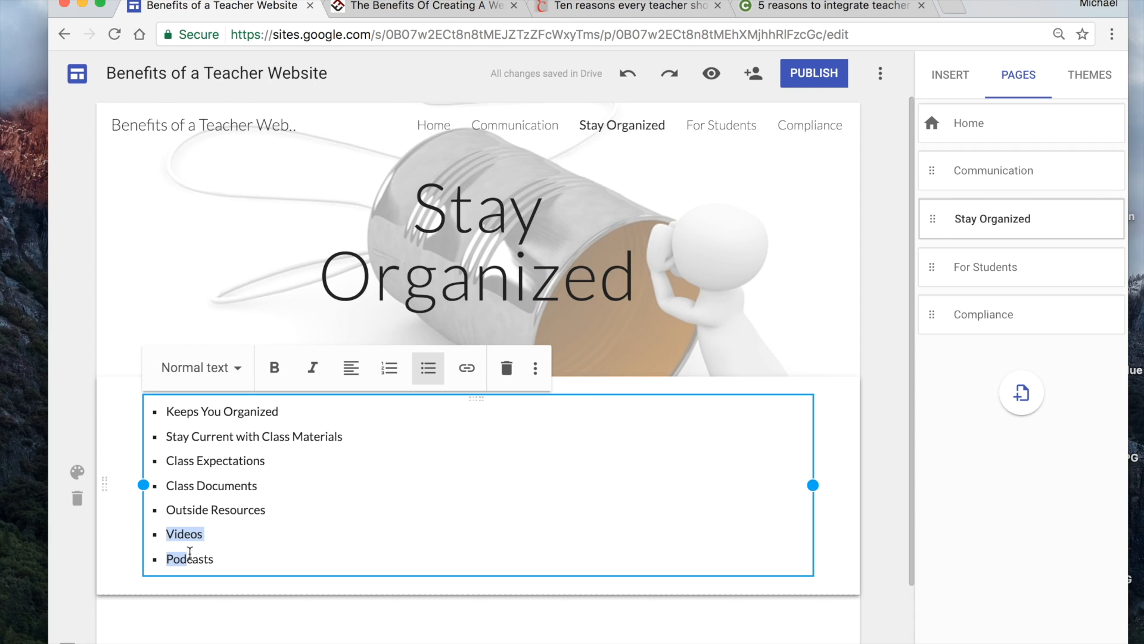
pyautogui.press('Tab')
pyautogui.click(341, 540)
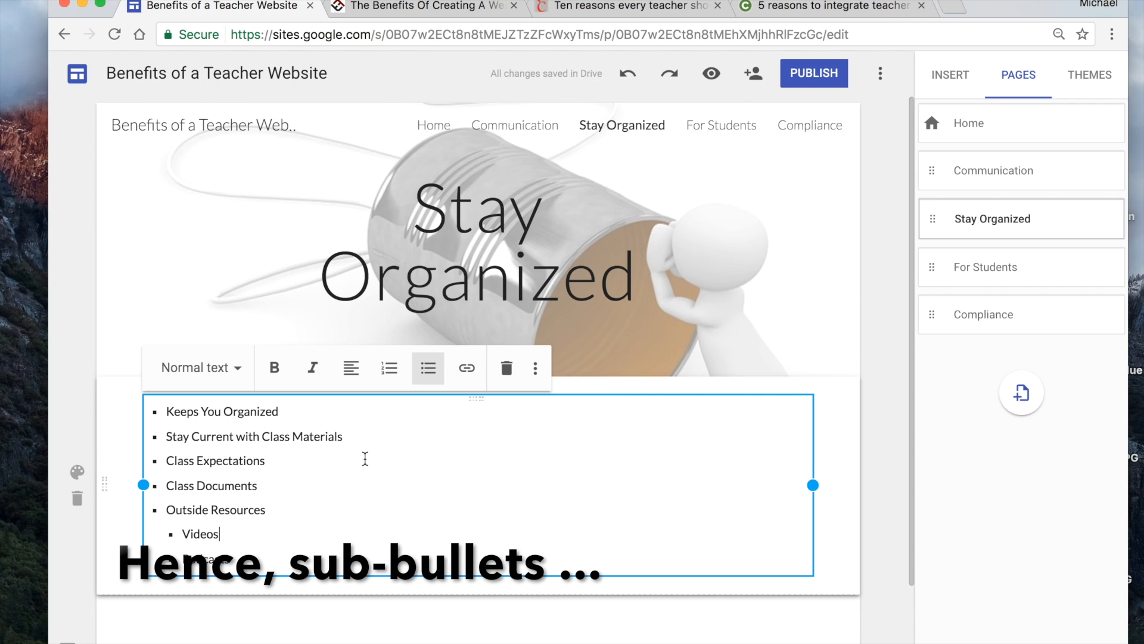
# - Format the four text lines on the For Students page as a bulleted list
pyautogui.click(988, 269)
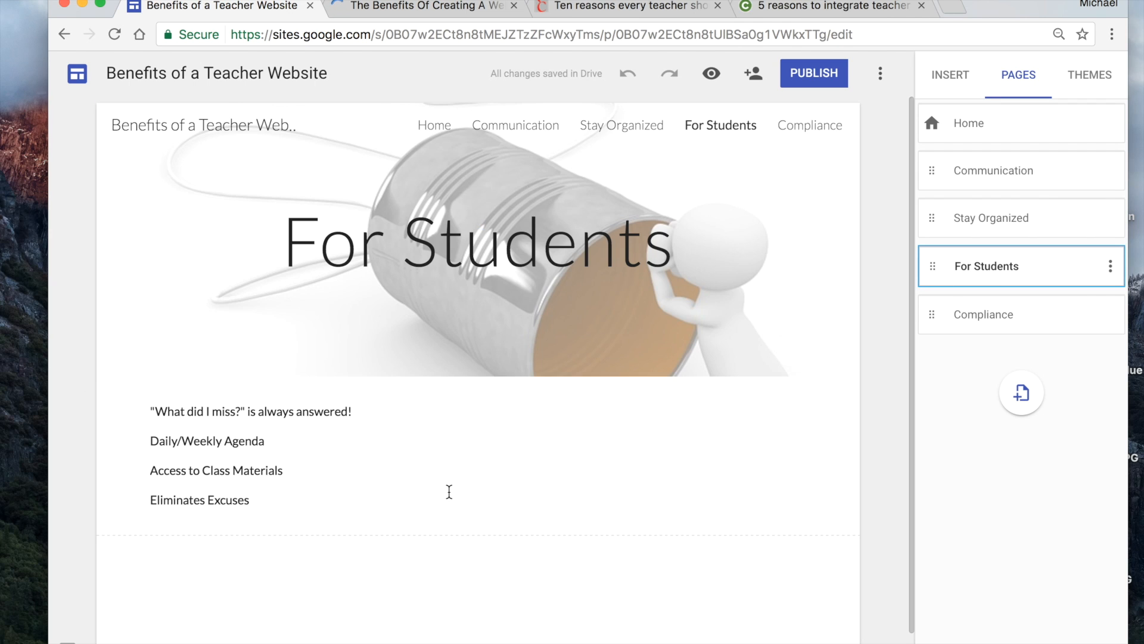
pyautogui.click(310, 446)
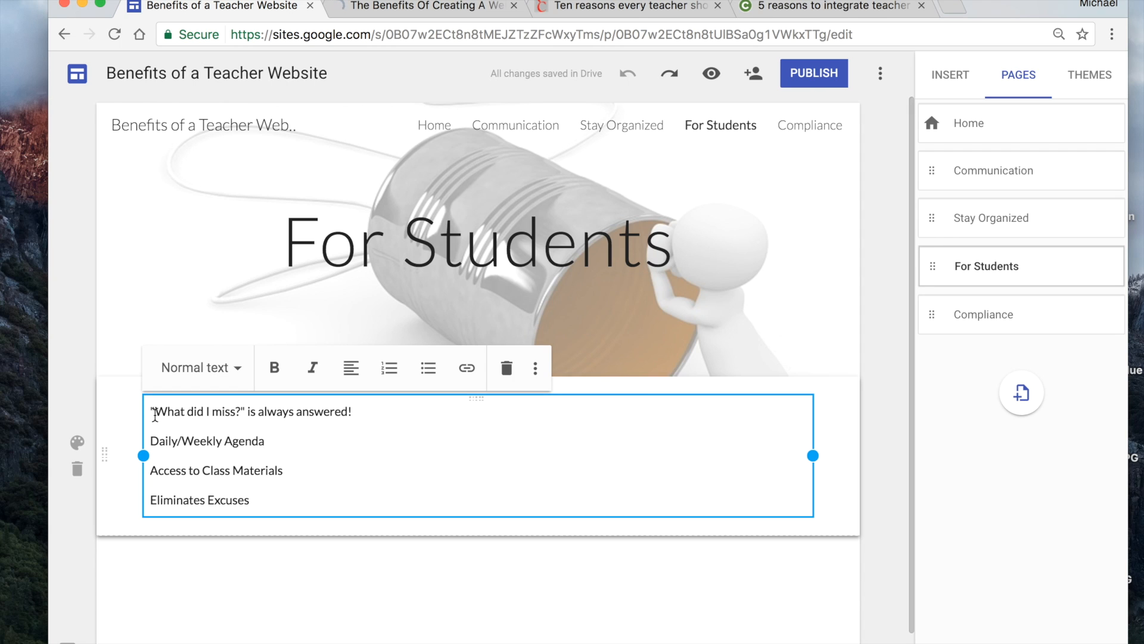
pyautogui.moveTo(155, 411); pyautogui.dragTo(186, 492)
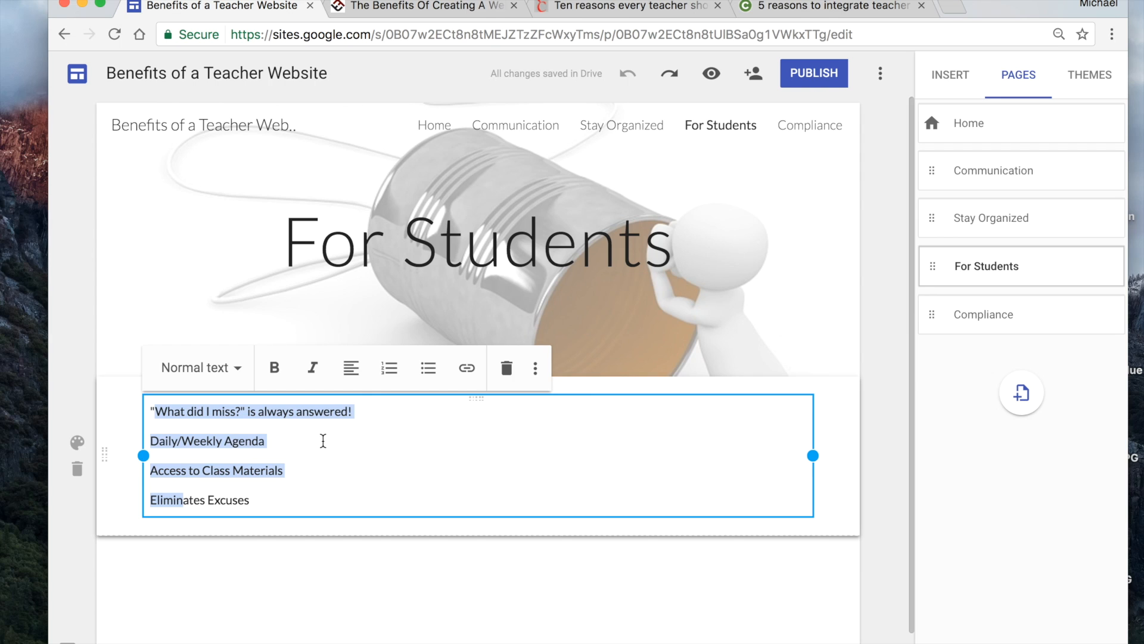
pyautogui.click(428, 368)
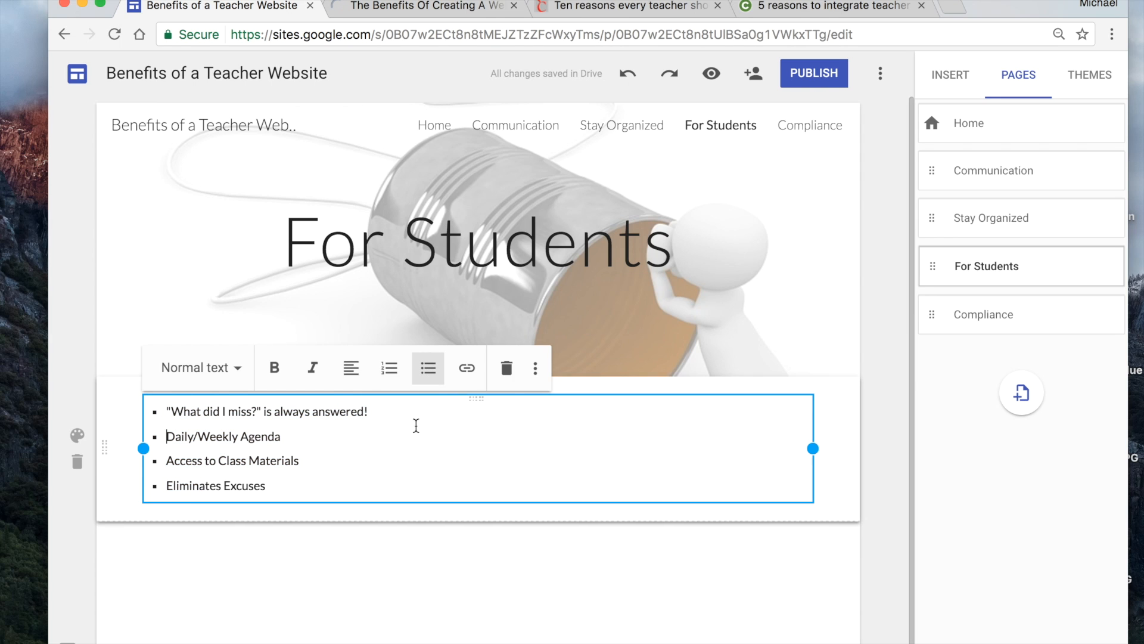
# - Format the four text lines on the Compliance page as a bulleted list
pyautogui.click(986, 327)
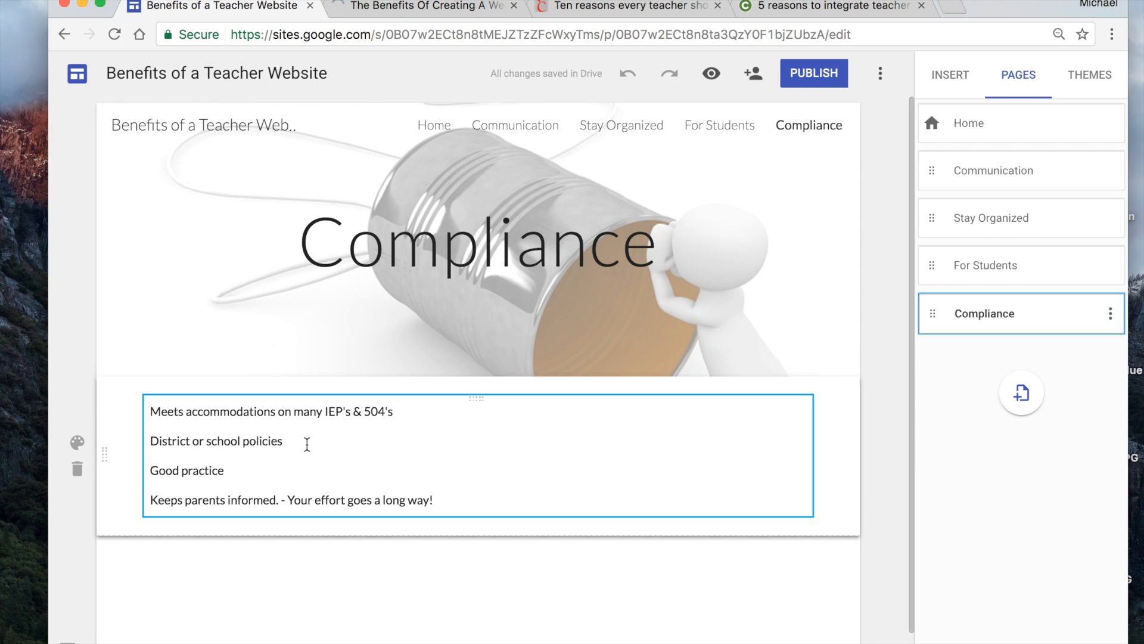
pyautogui.moveTo(154, 416); pyautogui.dragTo(183, 495)
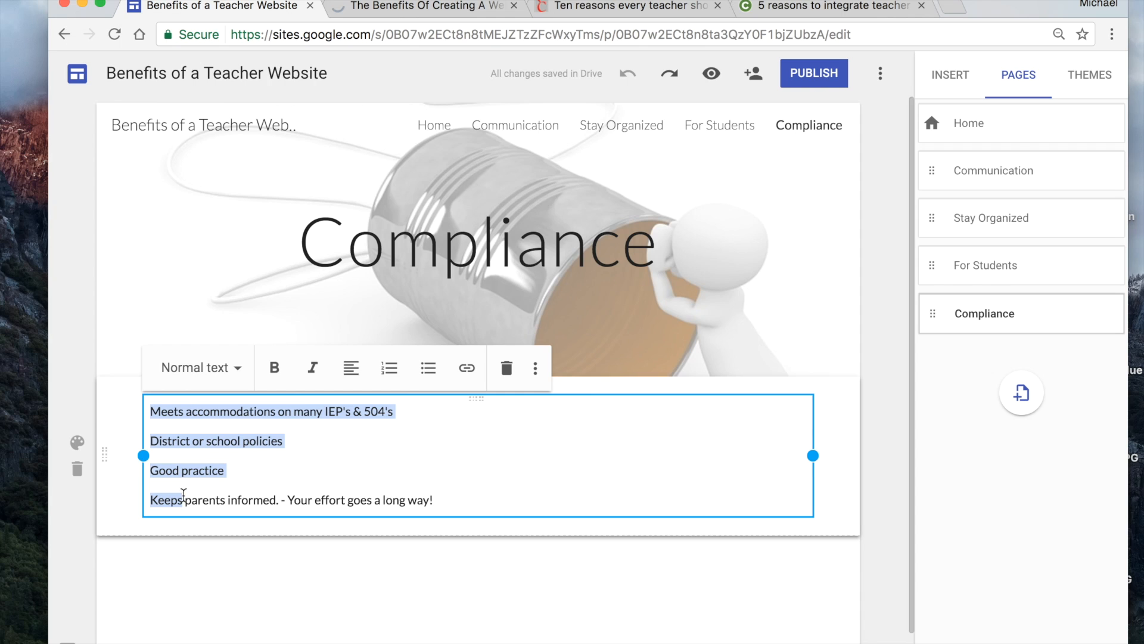
pyautogui.click(428, 367)
pyautogui.click(438, 455)
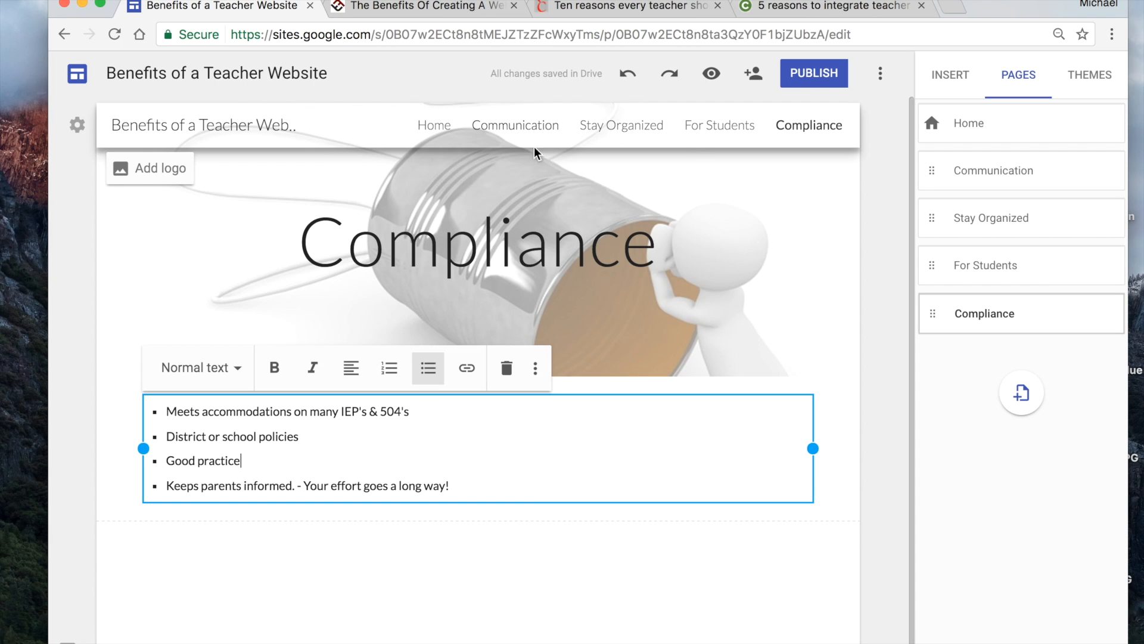
# - Review the bulleted lists on the Communication, Stay Organized and For Students pages
pyautogui.click(1009, 179)
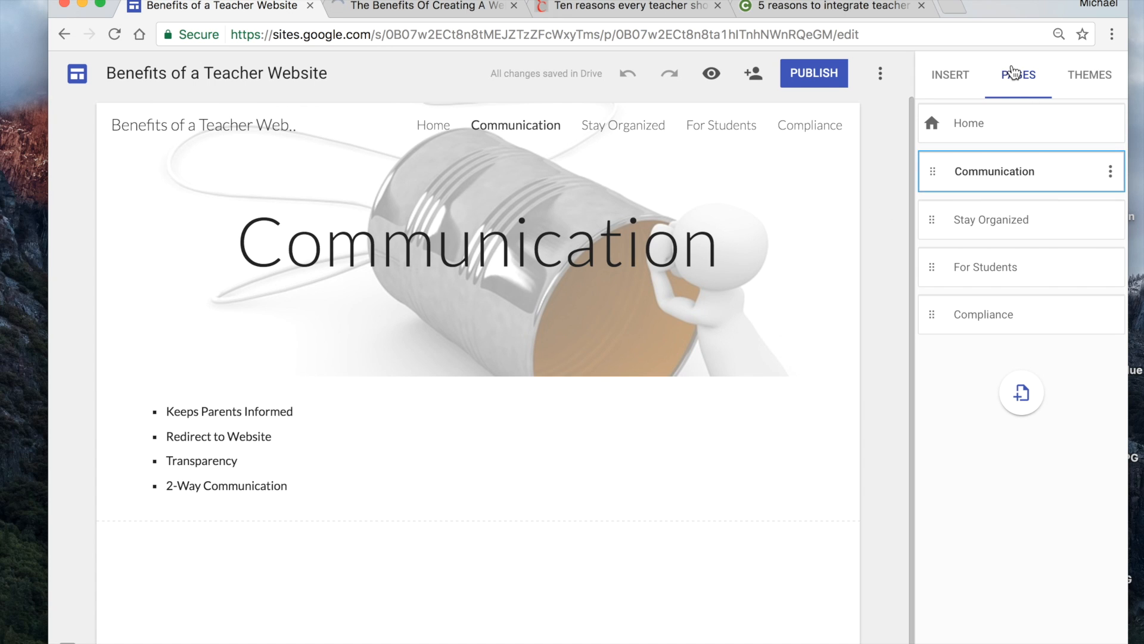
pyautogui.click(996, 220)
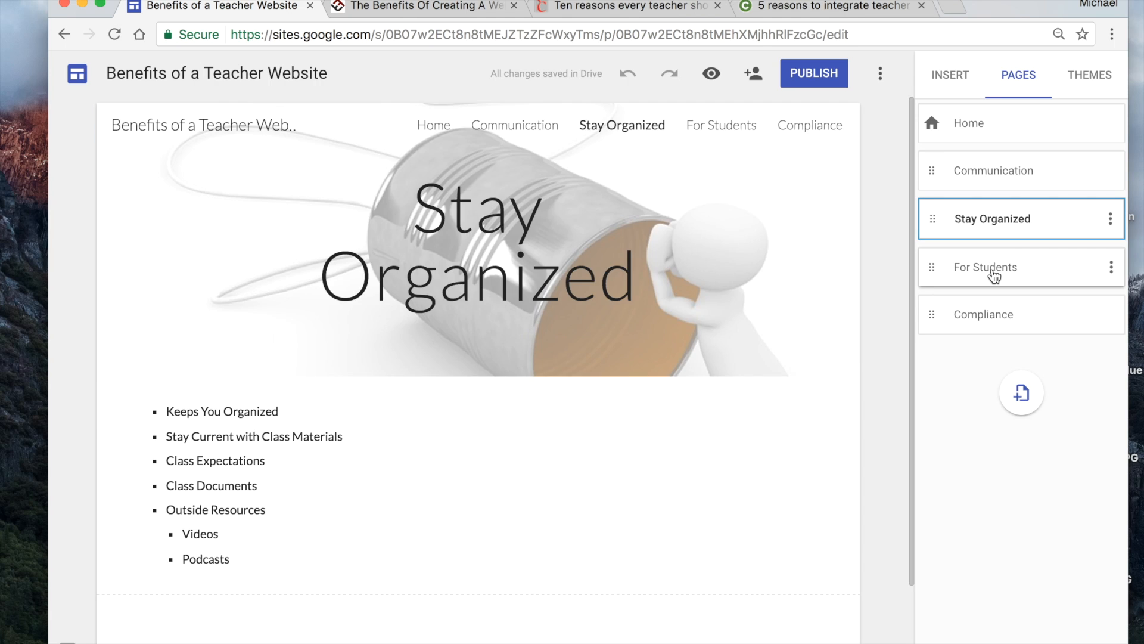
pyautogui.click(994, 272)
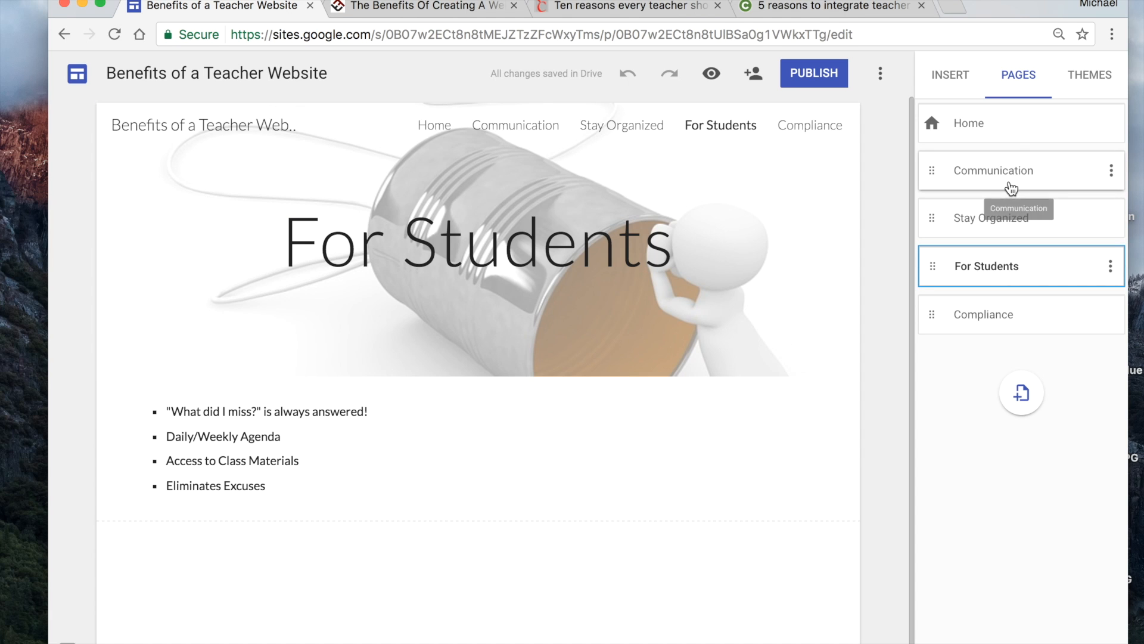
# - Insert the "communication" search image of a hand holding a tin can to an open mouth below the Communication page's bulleted list
pyautogui.click(1013, 176)
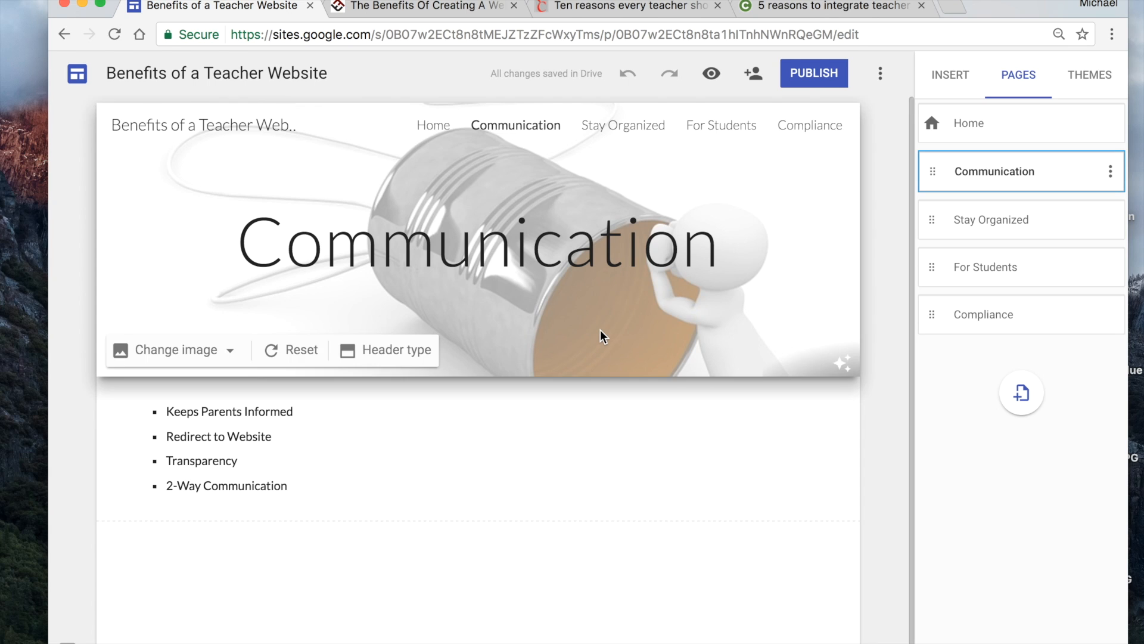
pyautogui.scroll(-1, 599, 330)
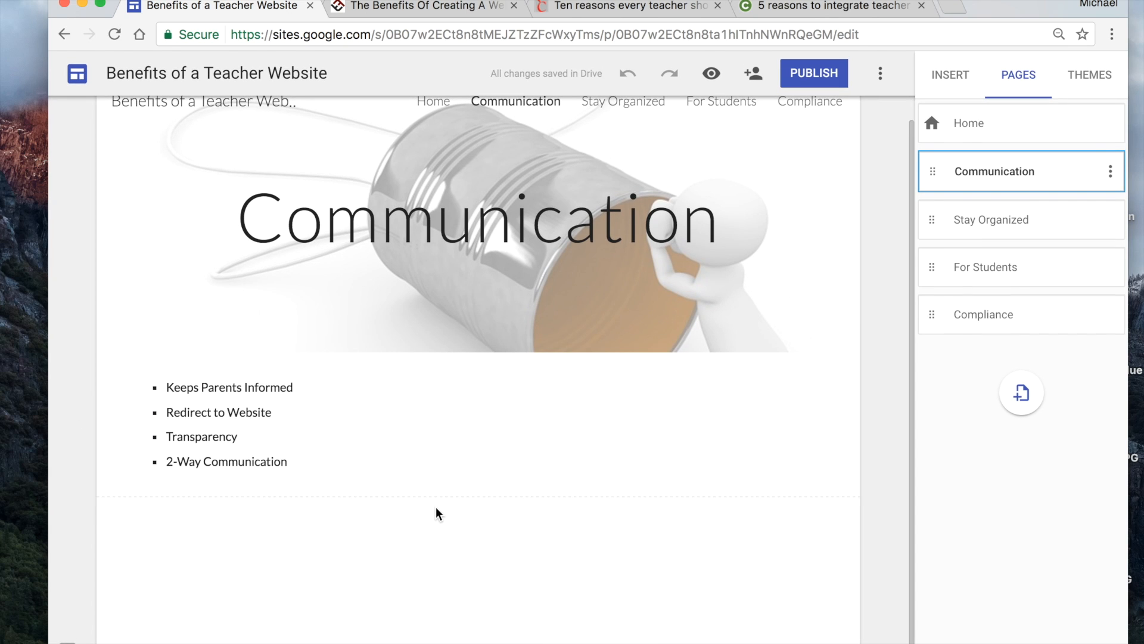
pyautogui.click(438, 552)
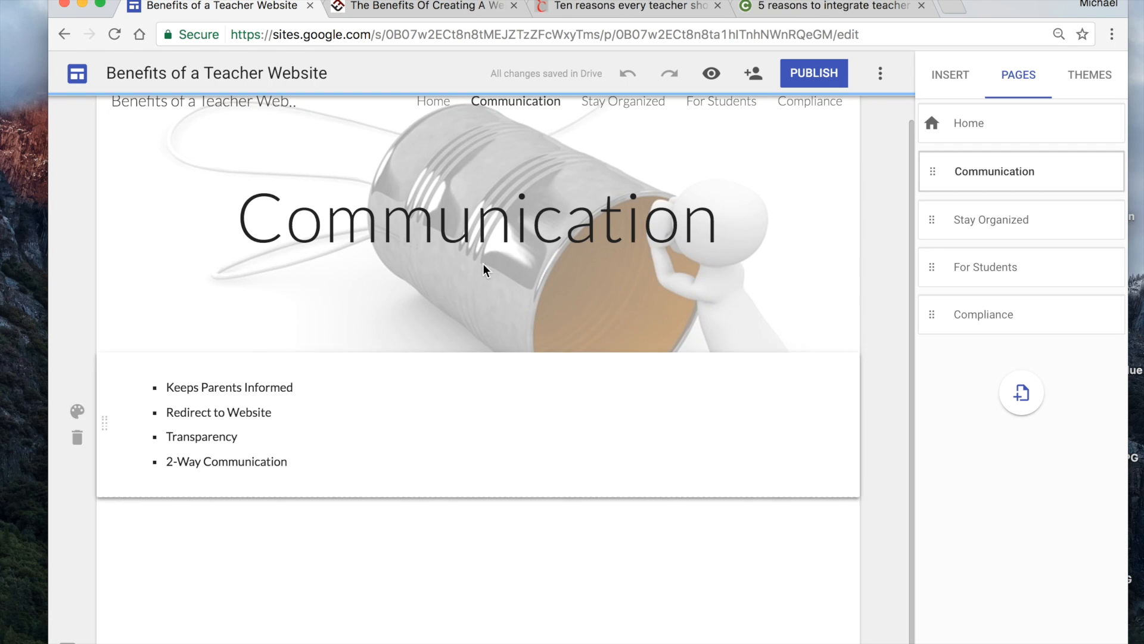
pyautogui.doubleClick(456, 547)
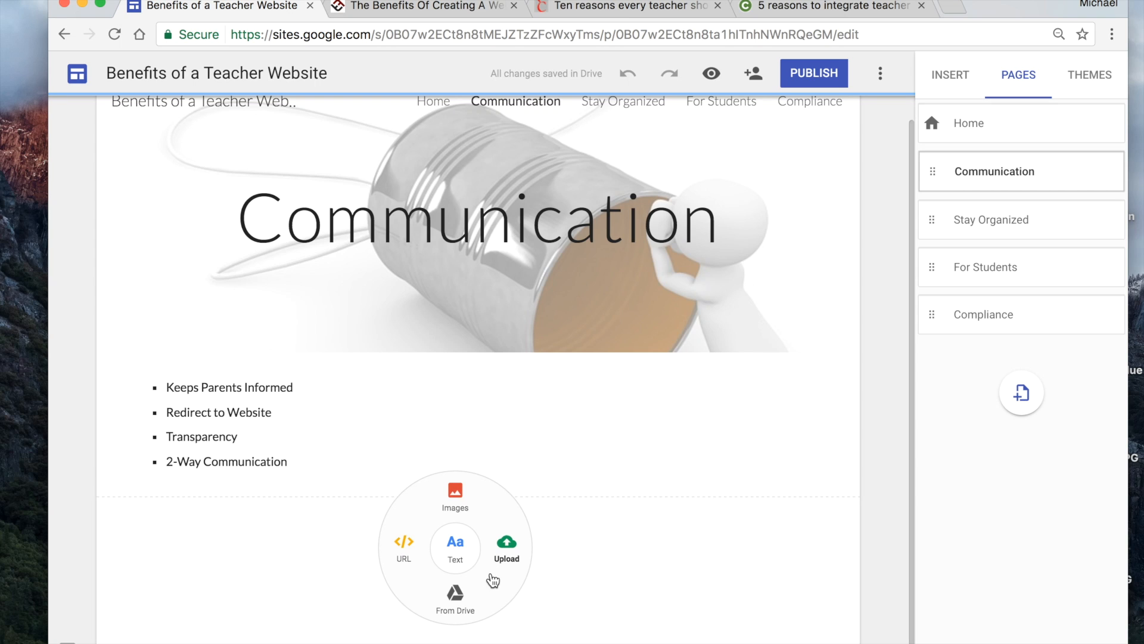
pyautogui.click(455, 506)
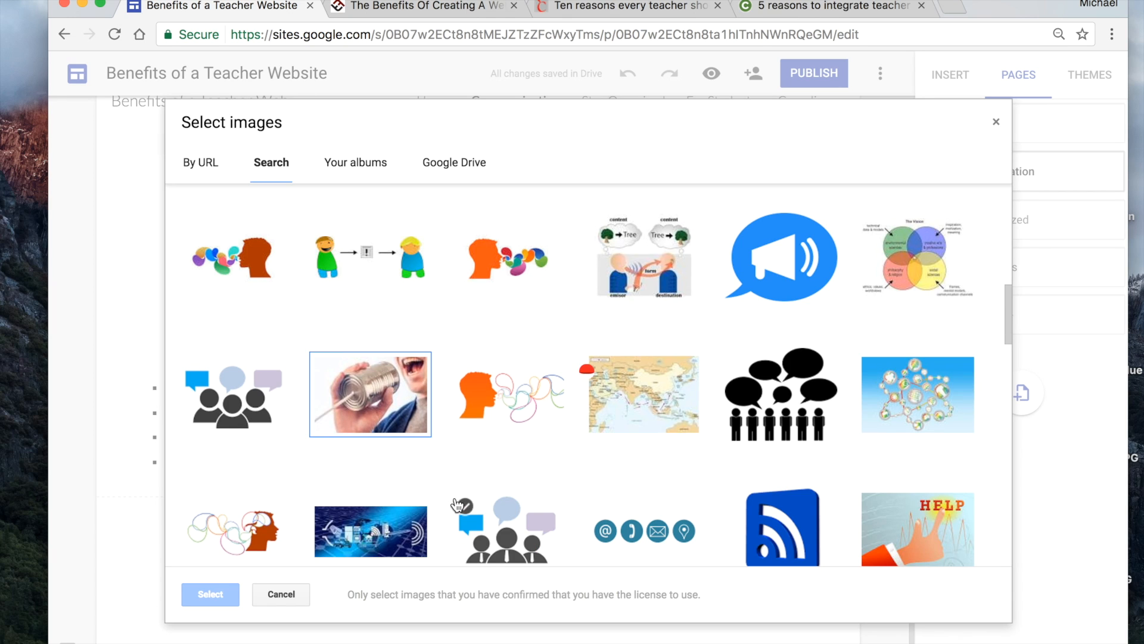
pyautogui.click(350, 210)
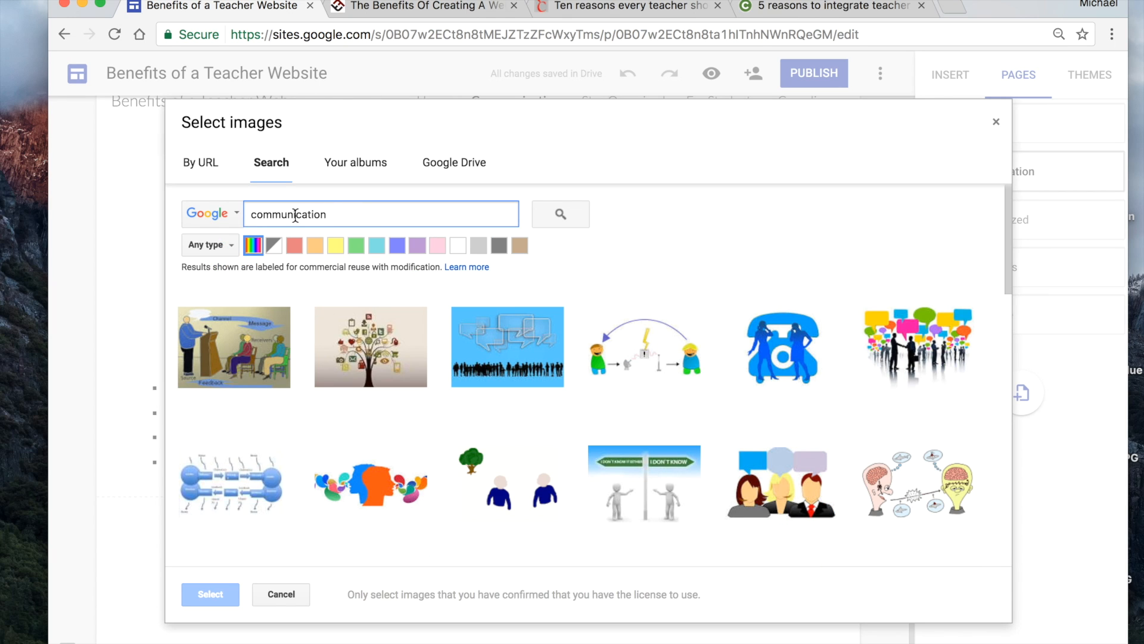
pyautogui.scroll(-10, 652, 264)
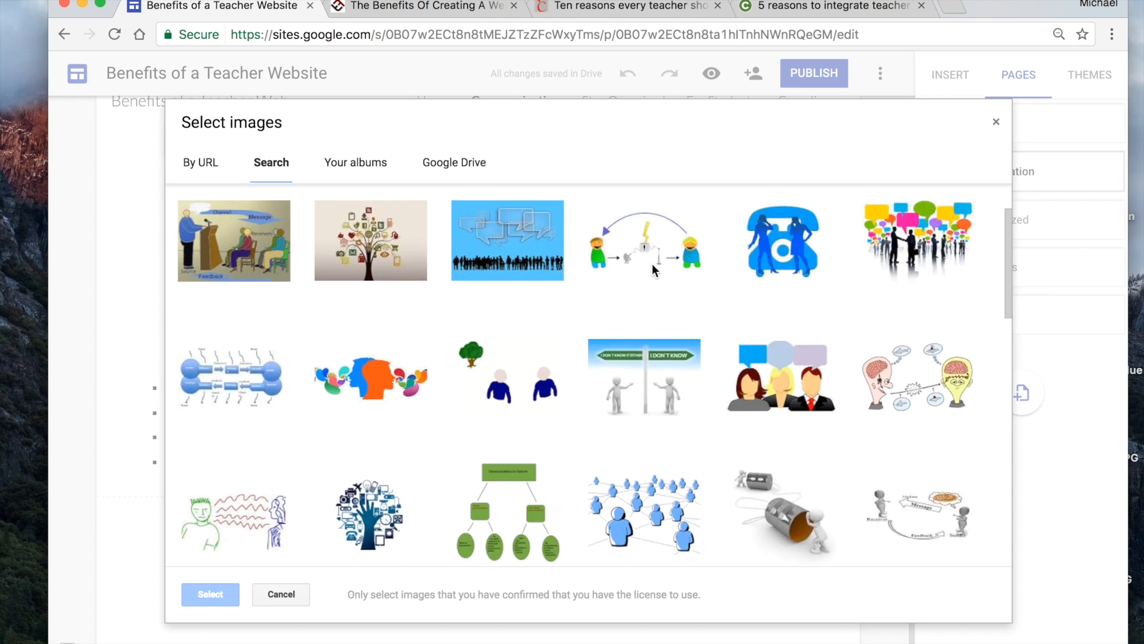
pyautogui.scroll(-2, 652, 264)
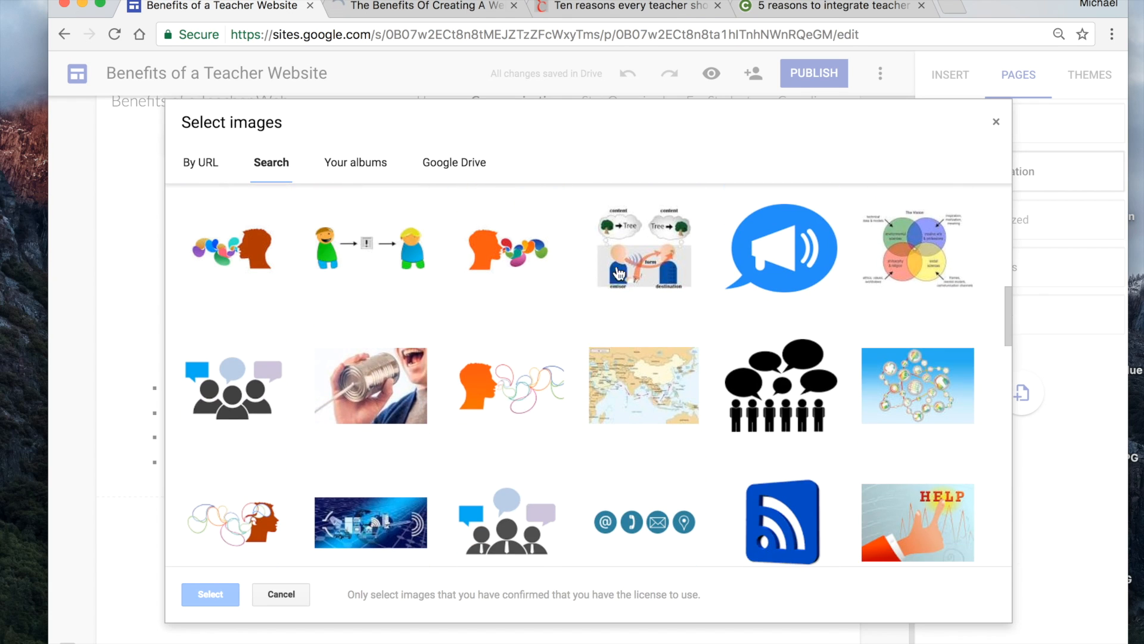
pyautogui.click(387, 397)
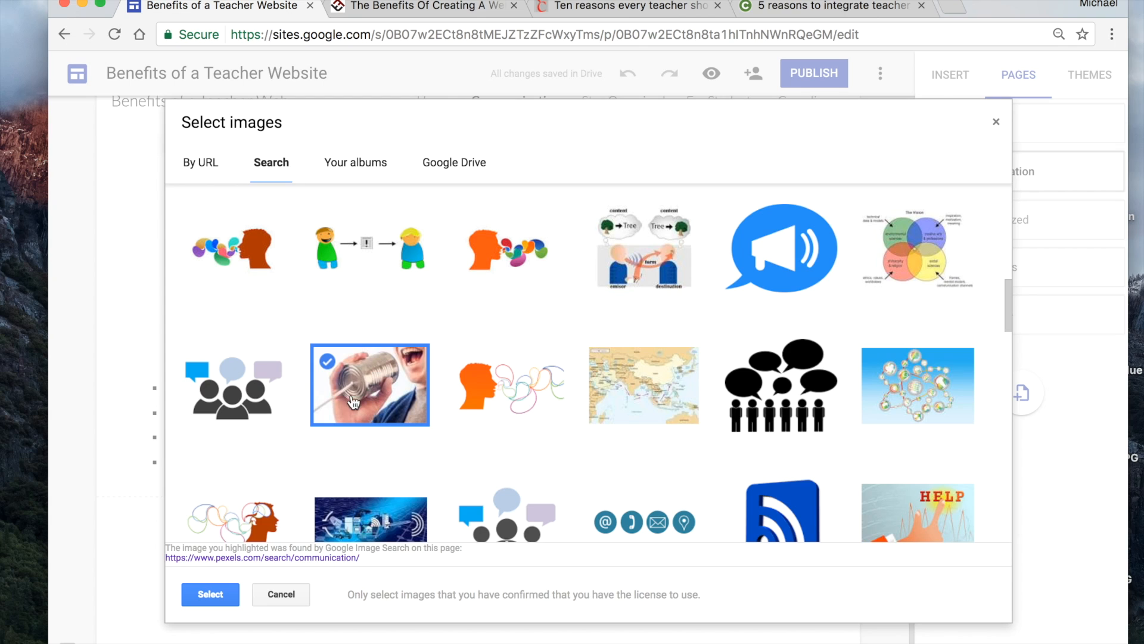
pyautogui.click(210, 594)
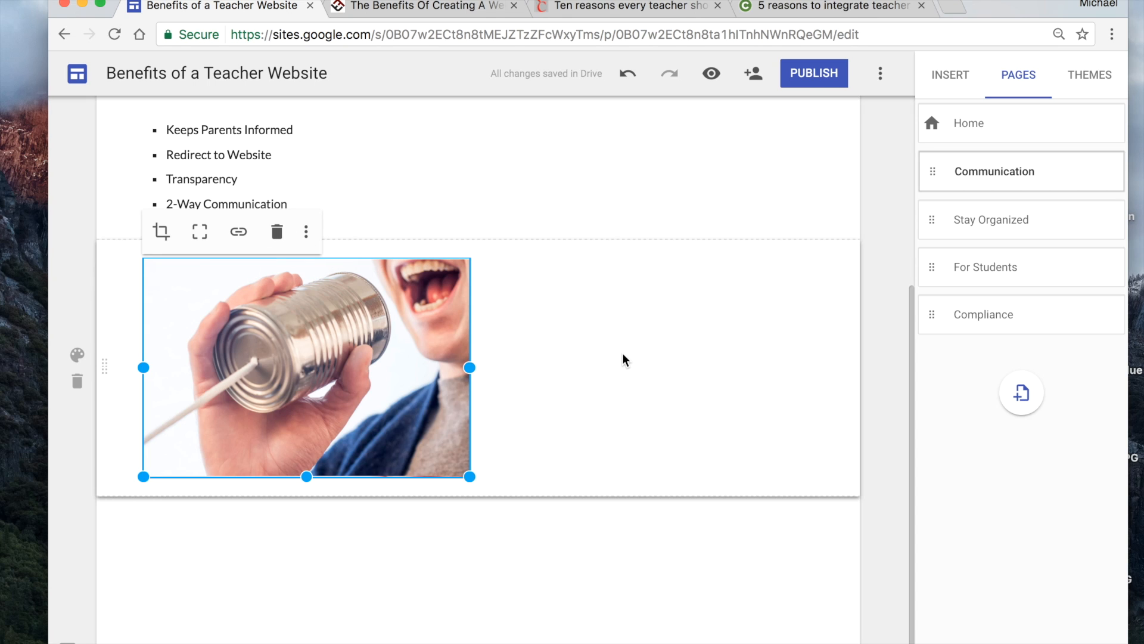
# - Narrow the Communication bulleted list to the right half of its section and place the tin can image beside it on the left
pyautogui.scroll(3, 622, 356)
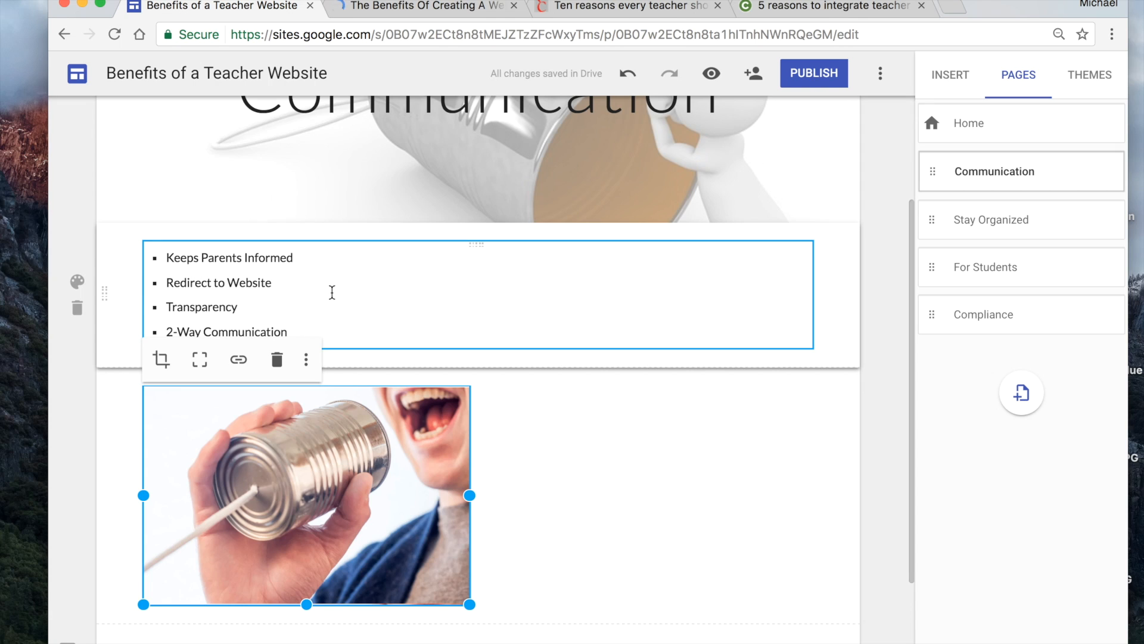
pyautogui.click(467, 289)
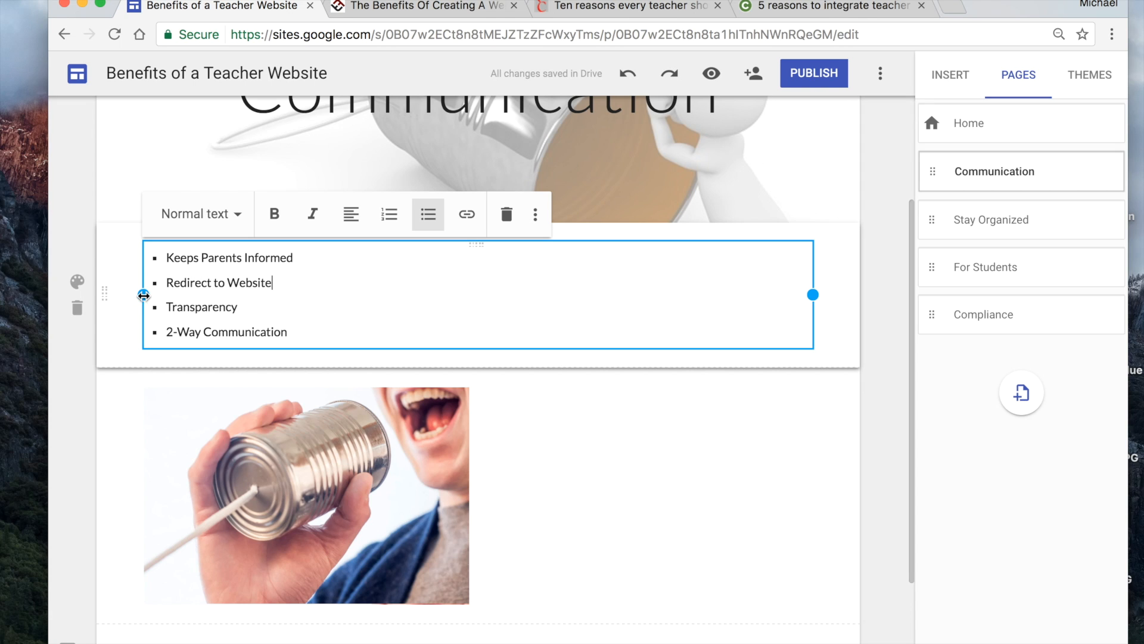
pyautogui.moveTo(143, 295); pyautogui.dragTo(484, 316)
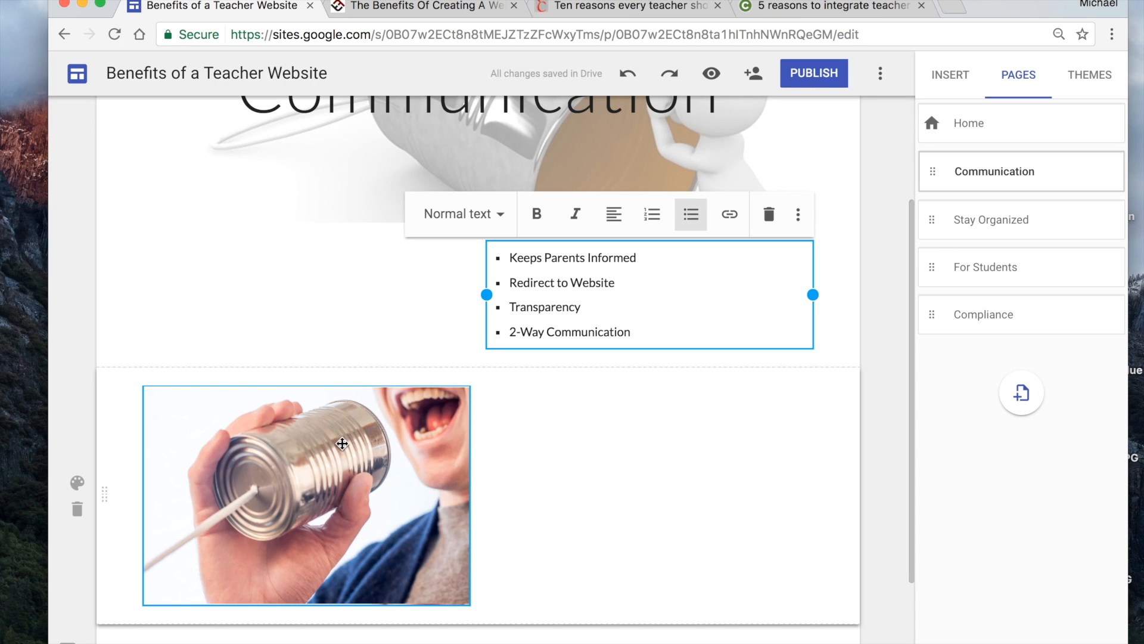
pyautogui.moveTo(342, 443); pyautogui.dragTo(323, 309)
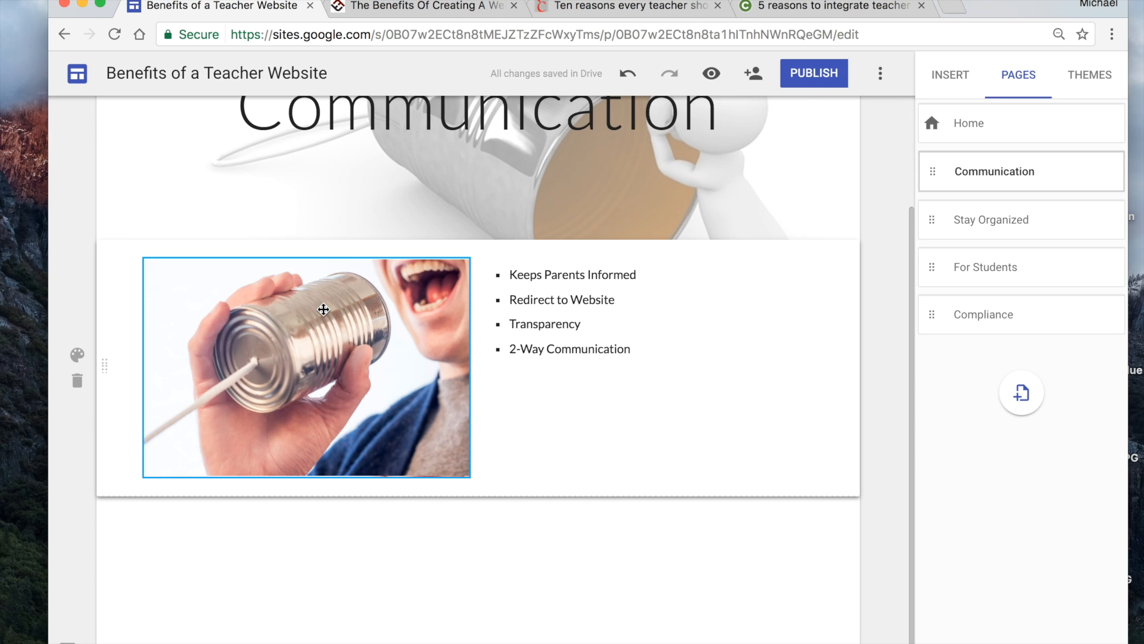
# - Try the Subheading style on the four Communication bullets and undo the style change
pyautogui.scroll(2, 642, 413)
pyautogui.scroll(1, 642, 413)
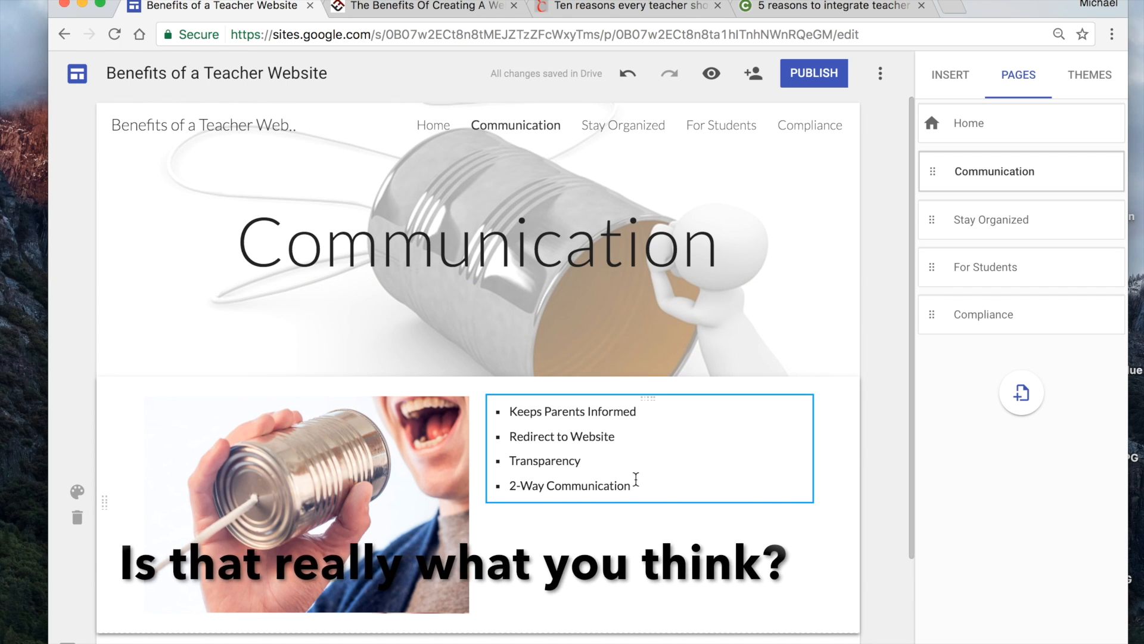
pyautogui.moveTo(637, 485); pyautogui.dragTo(530, 413)
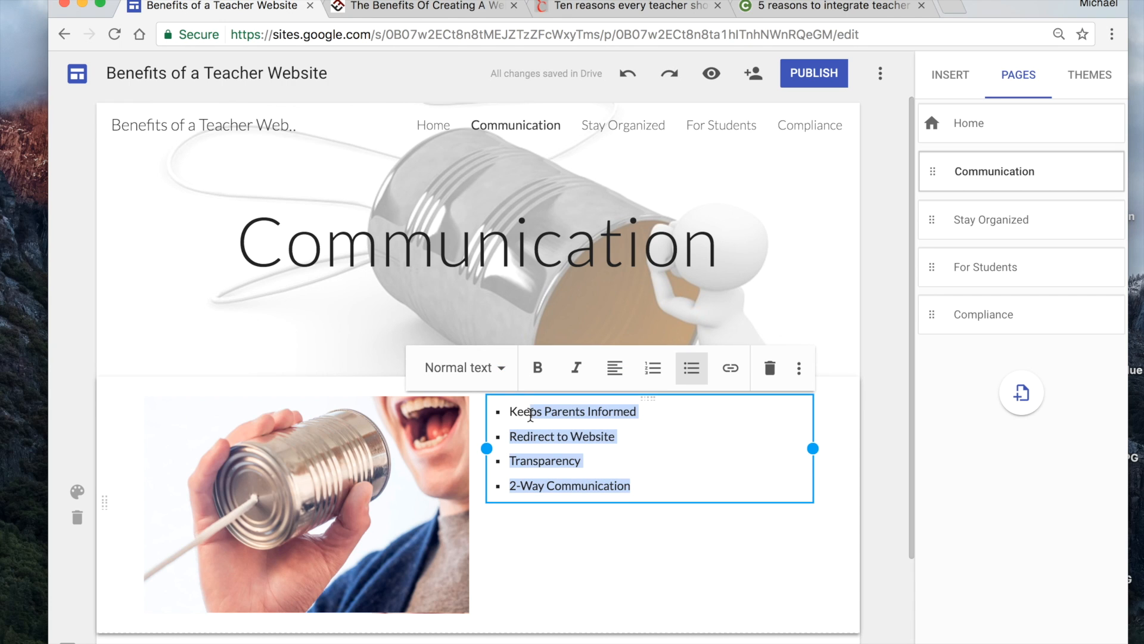
pyautogui.click(499, 373)
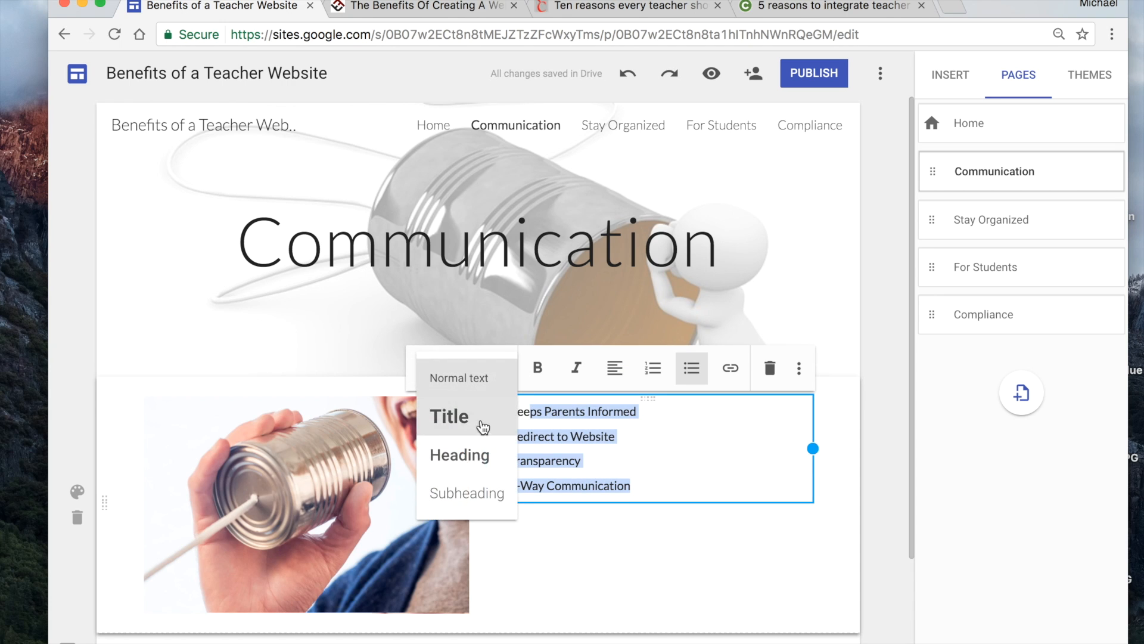
pyautogui.click(472, 501)
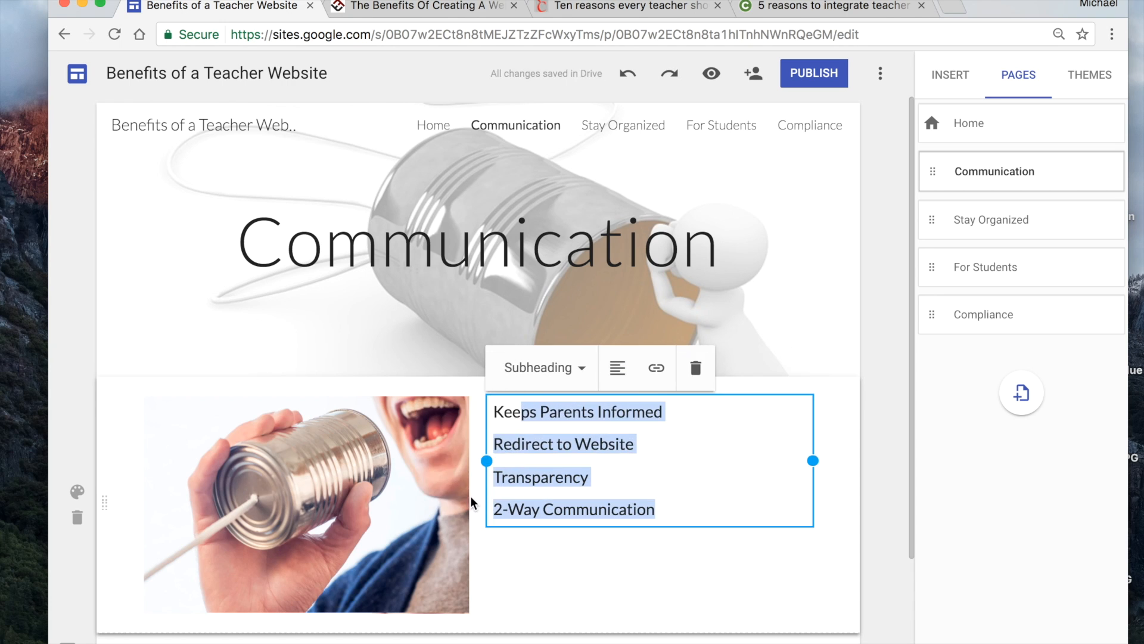
pyautogui.click(578, 569)
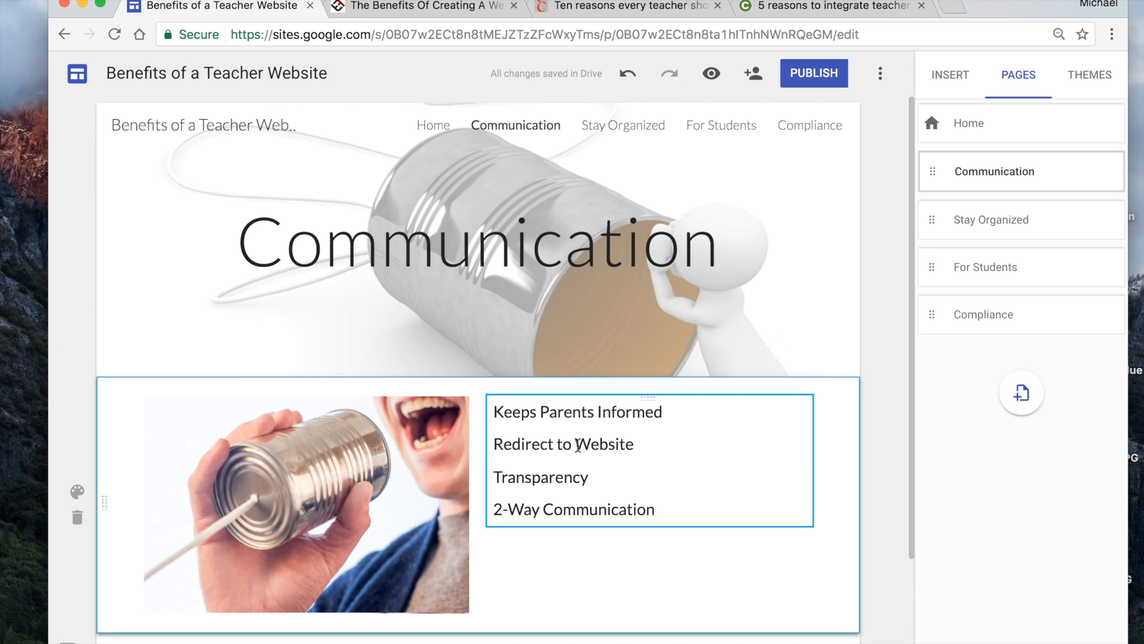
pyautogui.press('super+z')
pyautogui.click(622, 566)
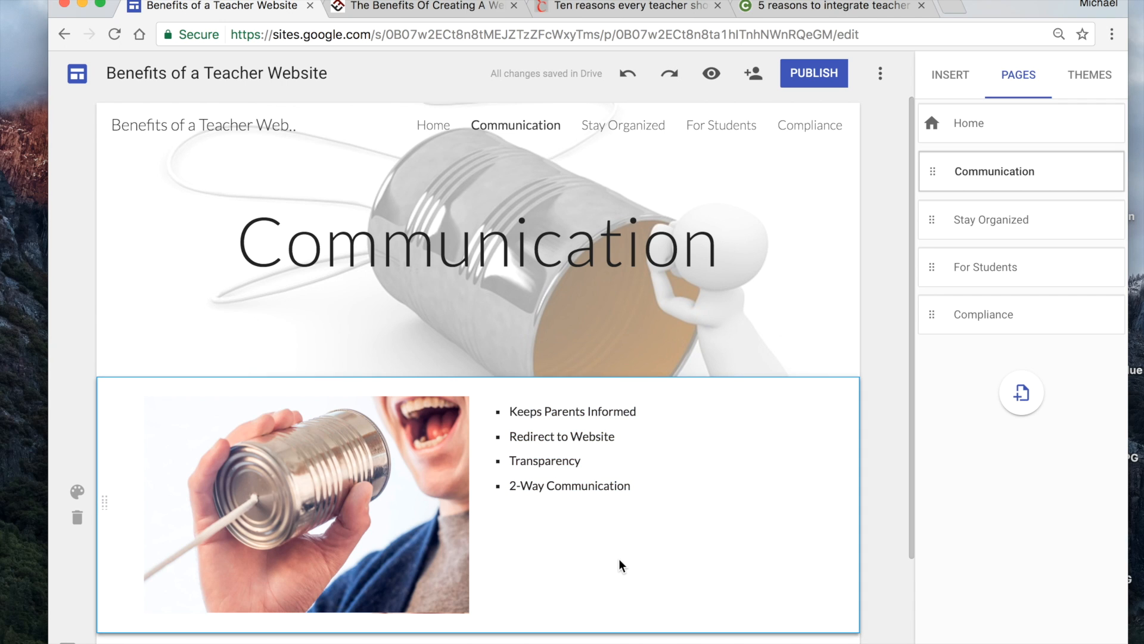
# - Apply the Subheading style to all four text lines beside the tin can image
pyautogui.click(624, 485)
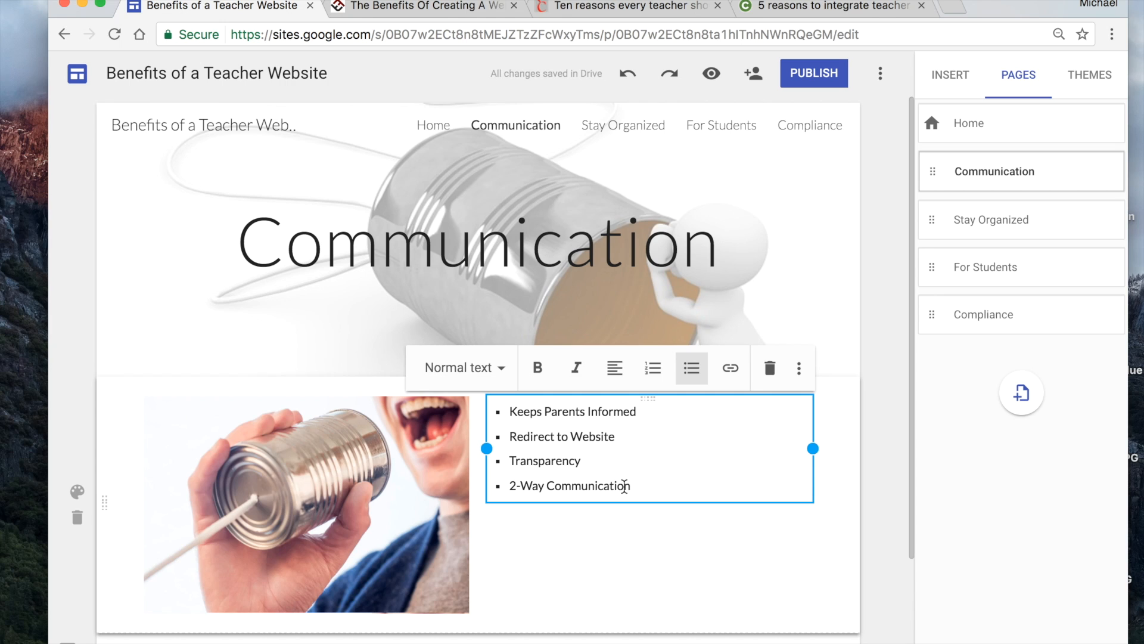
pyautogui.click(483, 368)
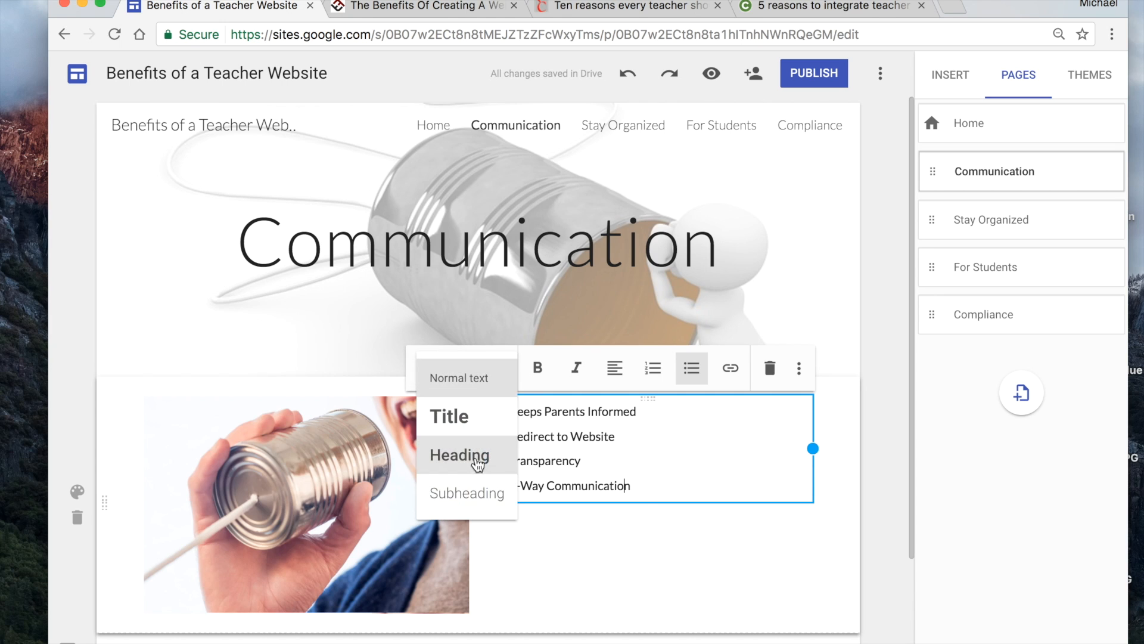
pyautogui.click(468, 494)
pyautogui.press('super+a')
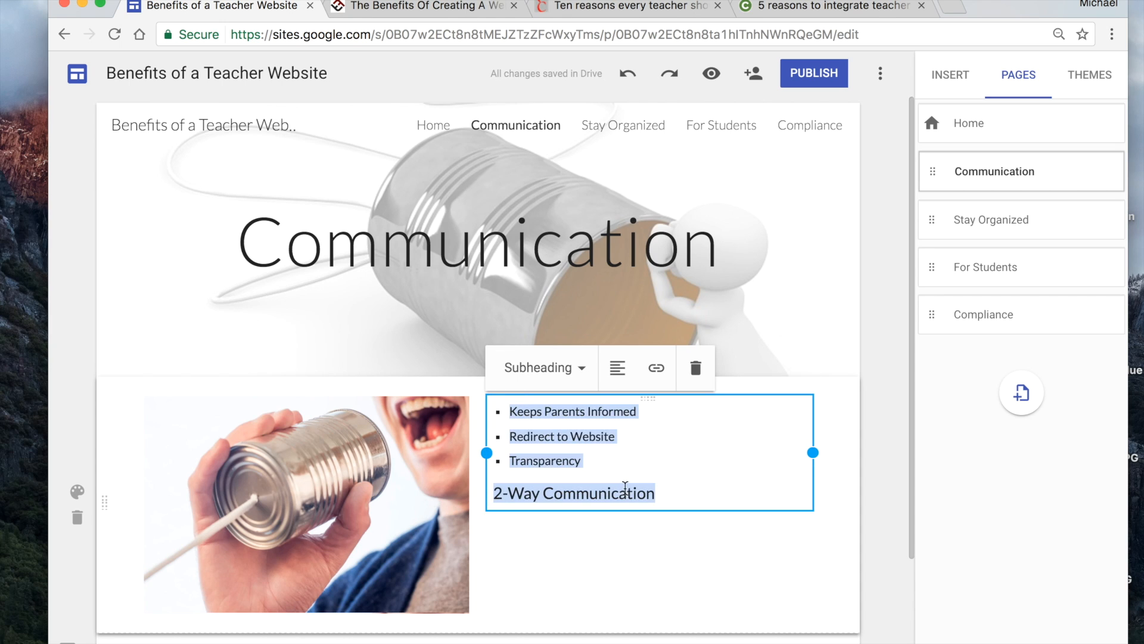
pyautogui.click(560, 368)
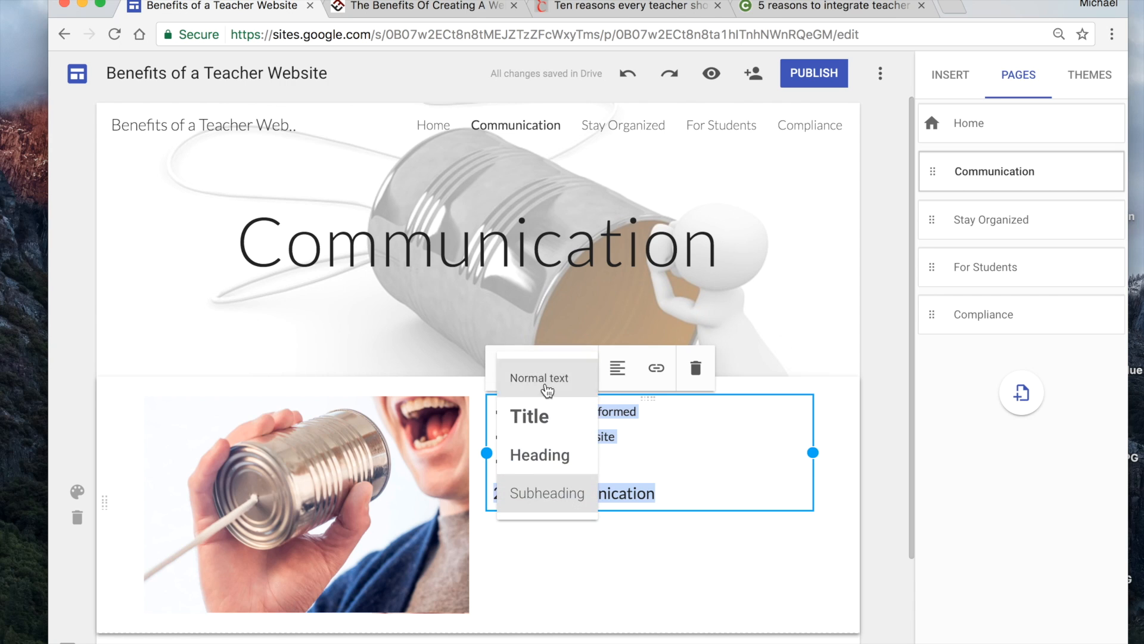
pyautogui.click(534, 501)
pyautogui.click(736, 485)
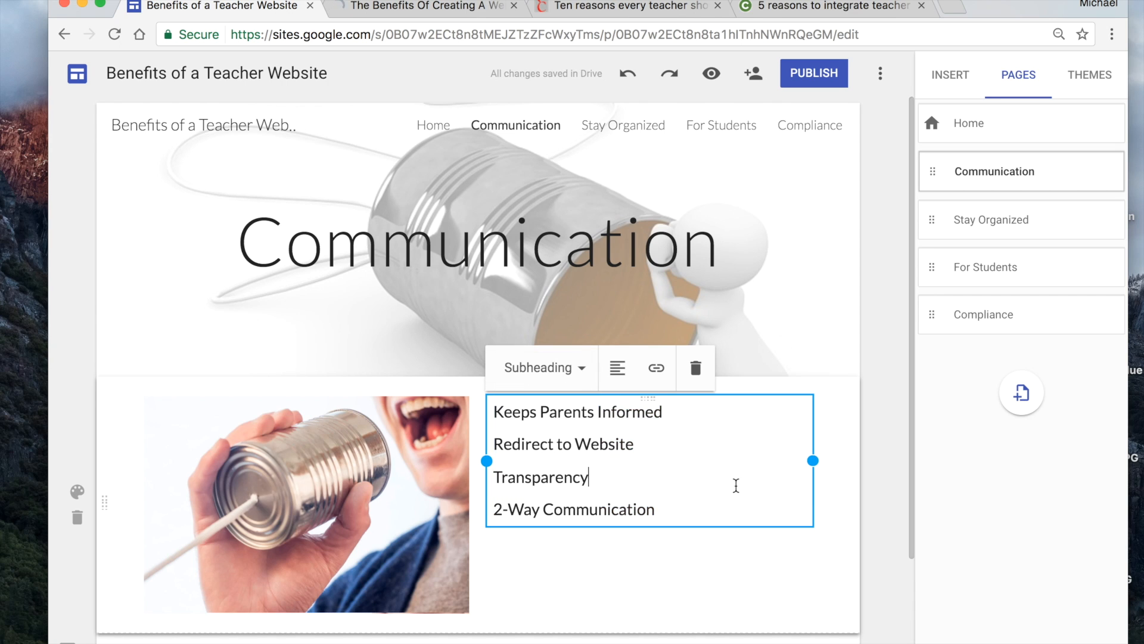
pyautogui.click(636, 612)
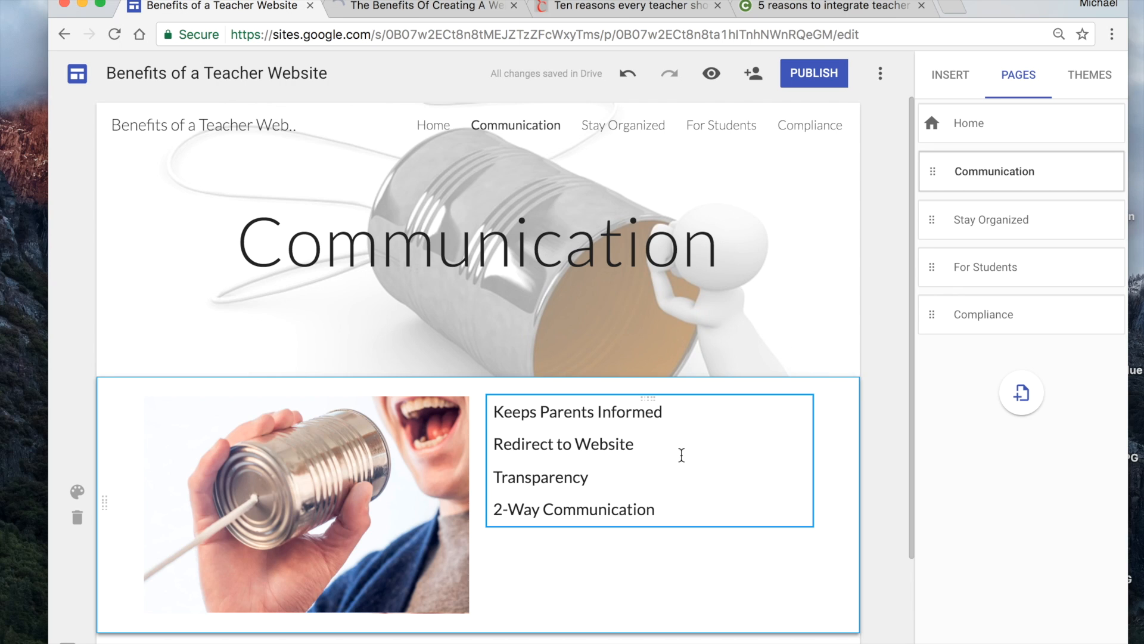
# - Preview the Communication page at tablet and phone sizes, examining the whole phone layout
pyautogui.click(710, 84)
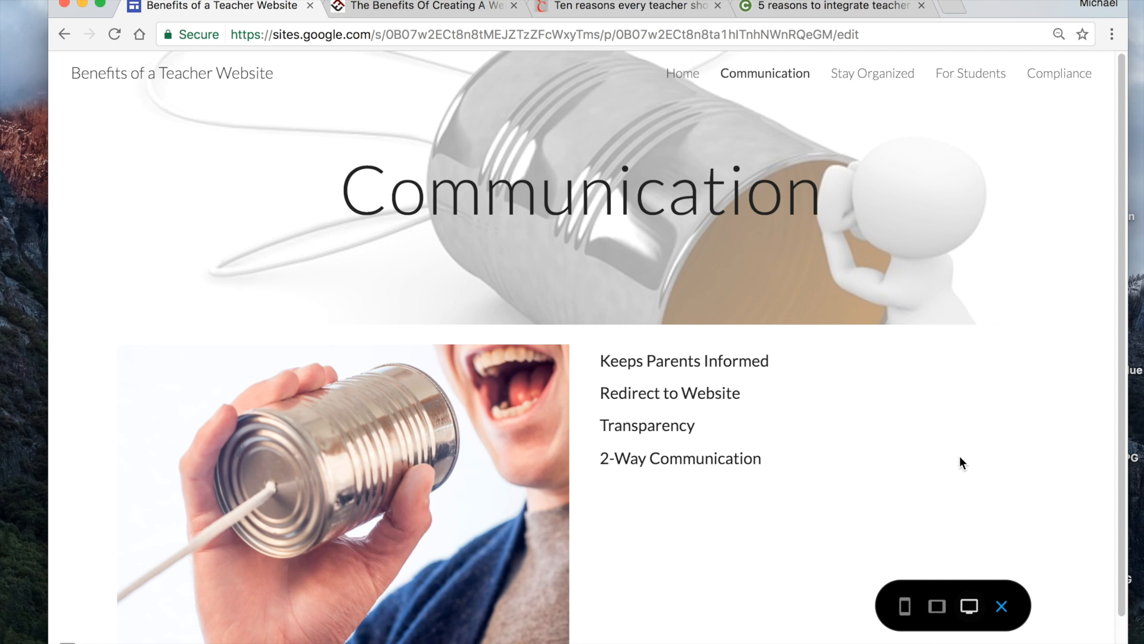
pyautogui.click(937, 607)
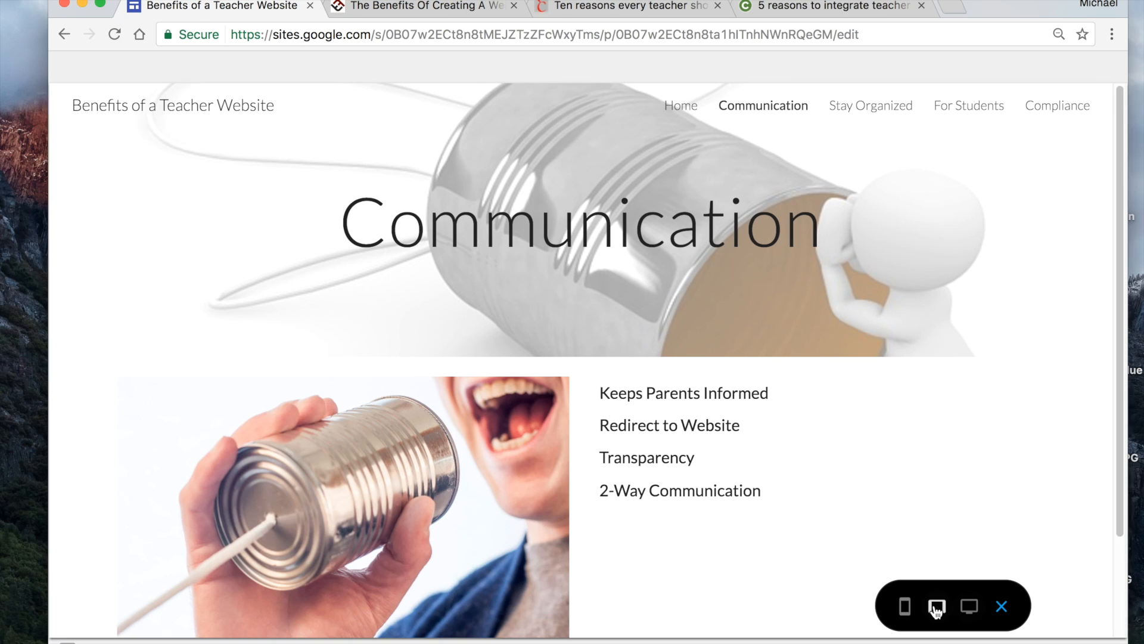
pyautogui.click(904, 607)
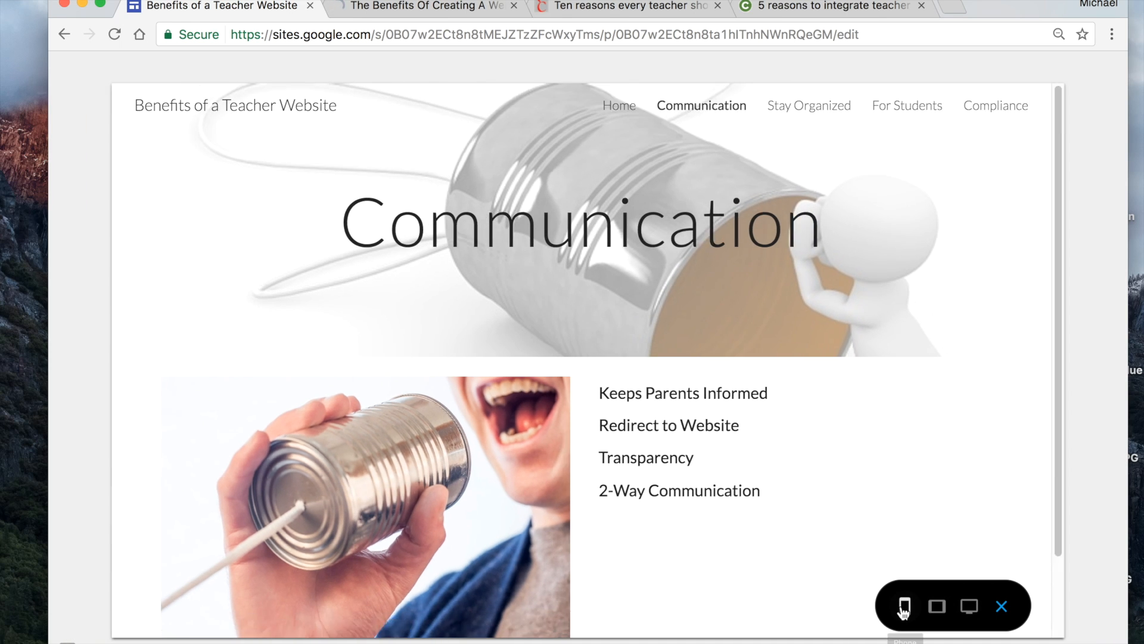
pyautogui.scroll(-3, 630, 327)
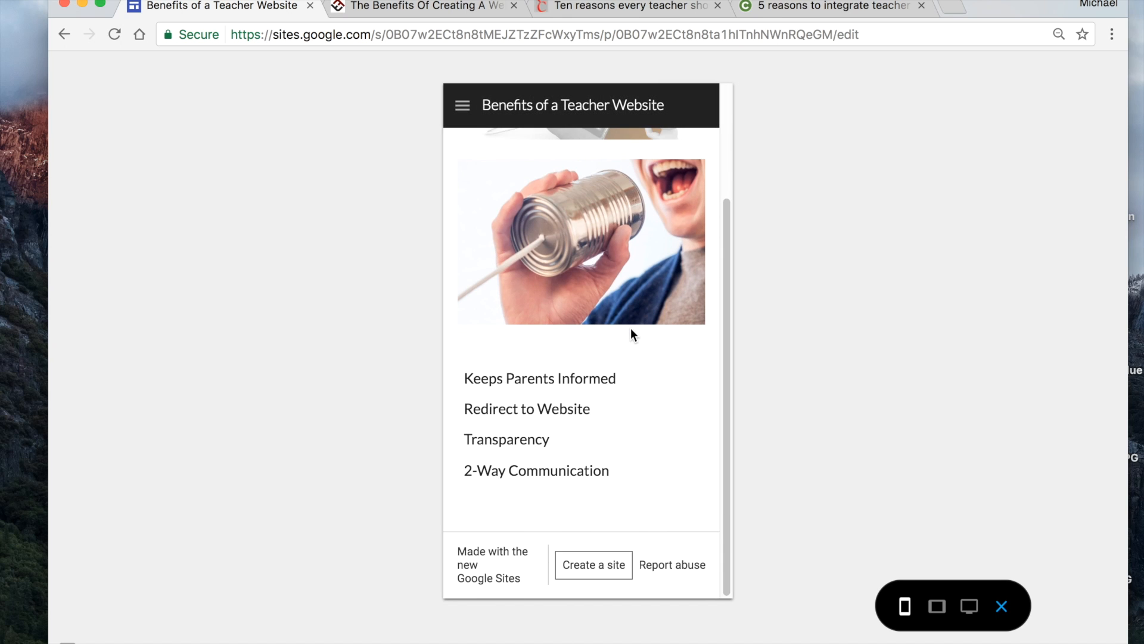
pyautogui.scroll(3, 630, 328)
pyautogui.scroll(-3, 630, 328)
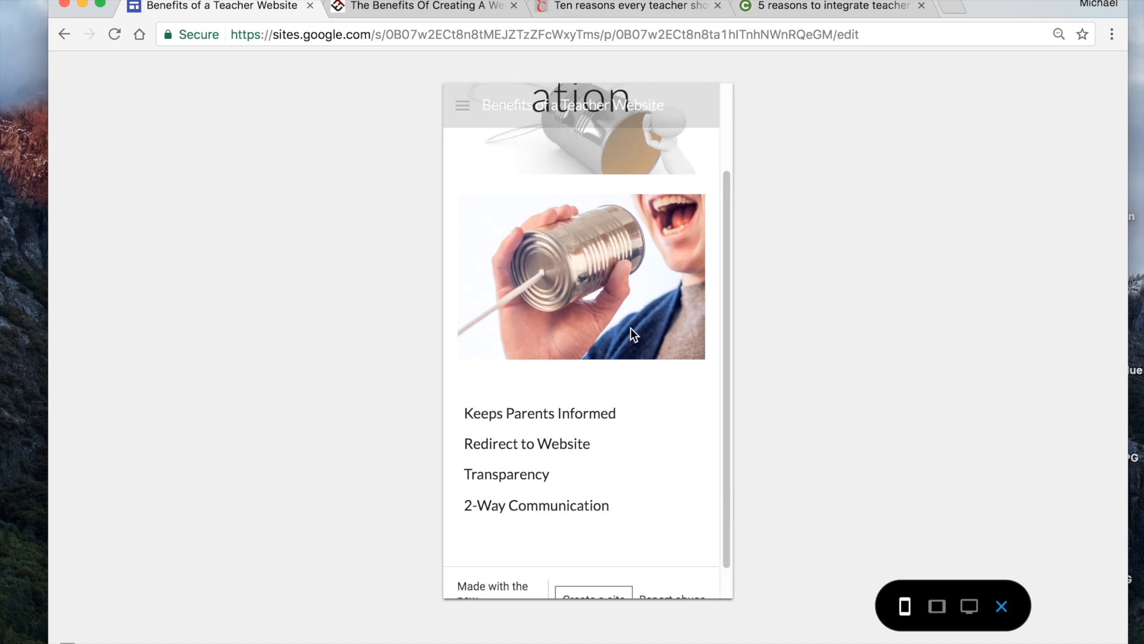
pyautogui.scroll(3, 596, 298)
# - View the Home and Stay Organized pages in the phone preview through the site's navigation
pyautogui.click(464, 110)
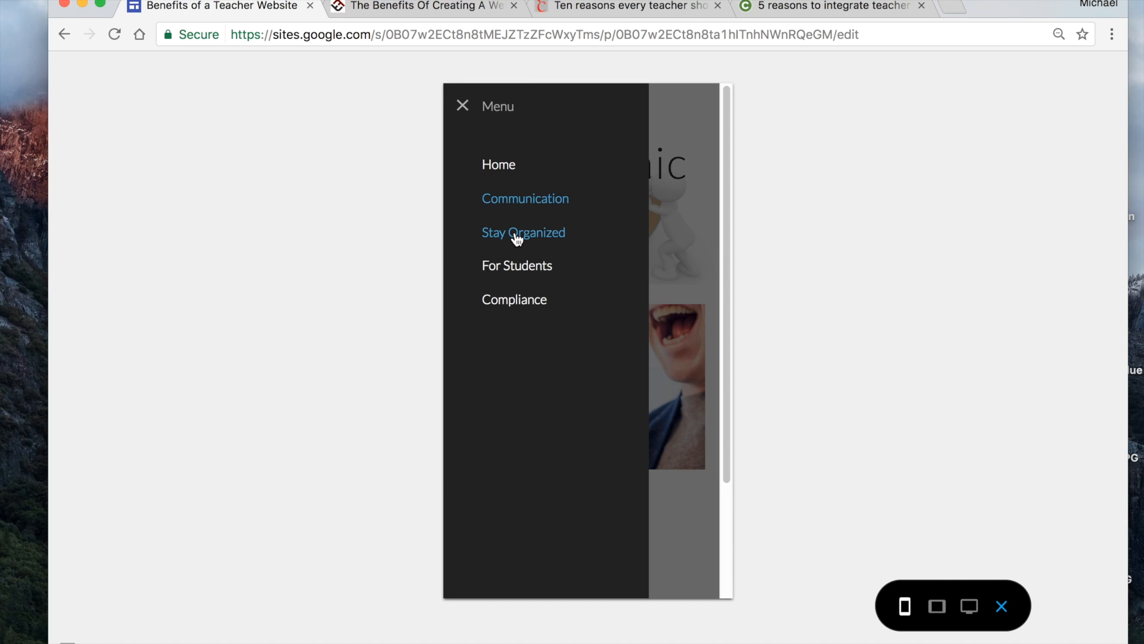
pyautogui.click(504, 168)
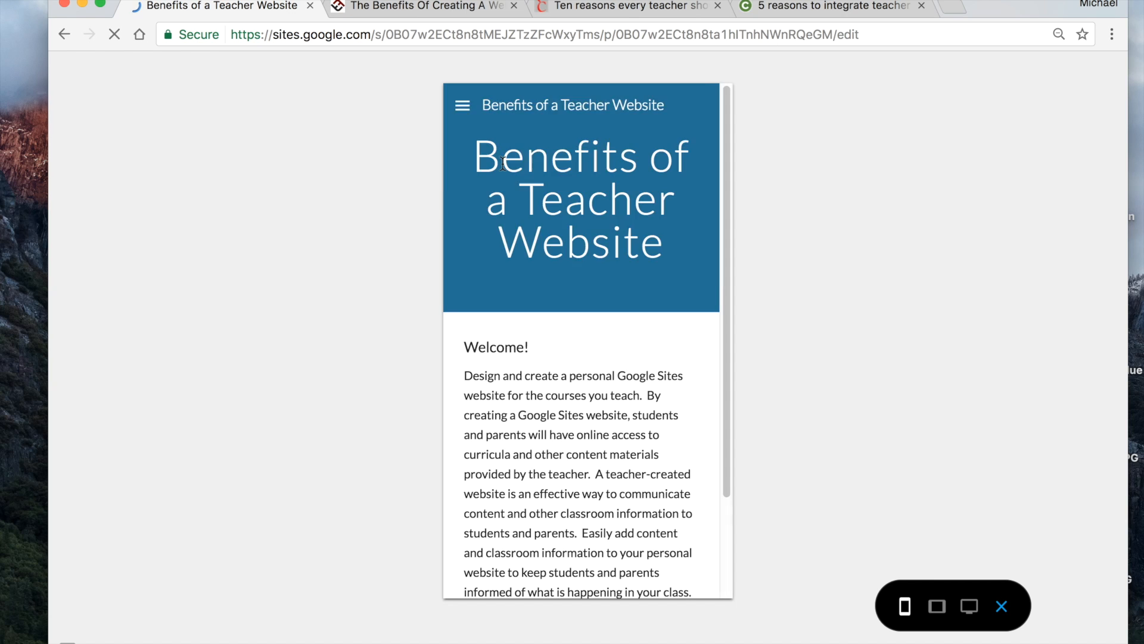
pyautogui.scroll(-5, 589, 325)
pyautogui.scroll(5, 590, 326)
pyautogui.click(468, 104)
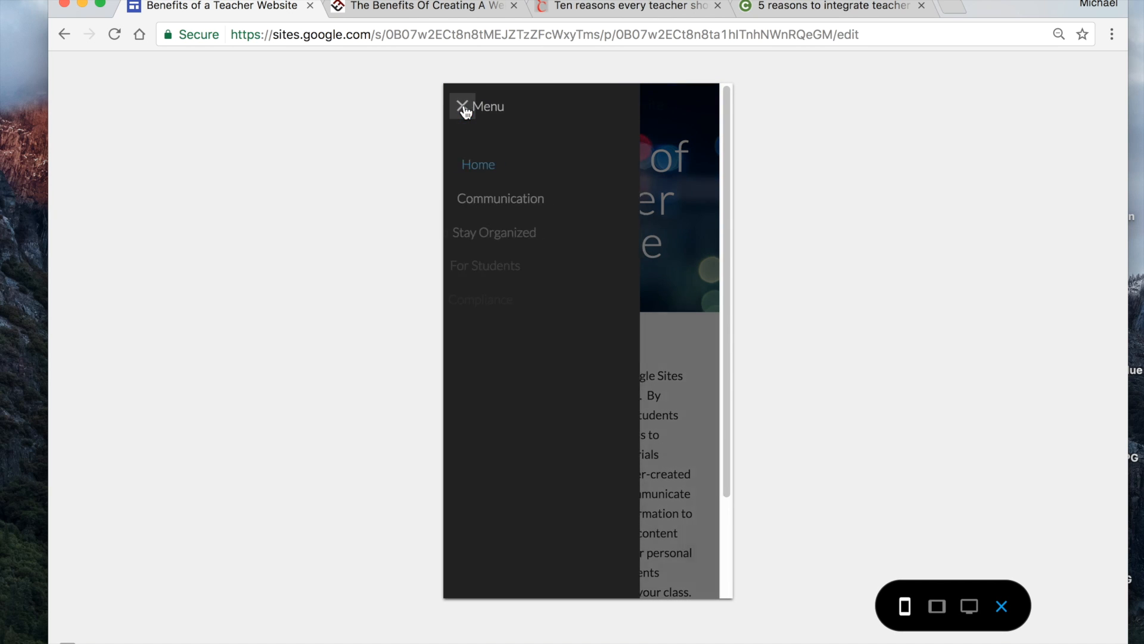
pyautogui.click(512, 238)
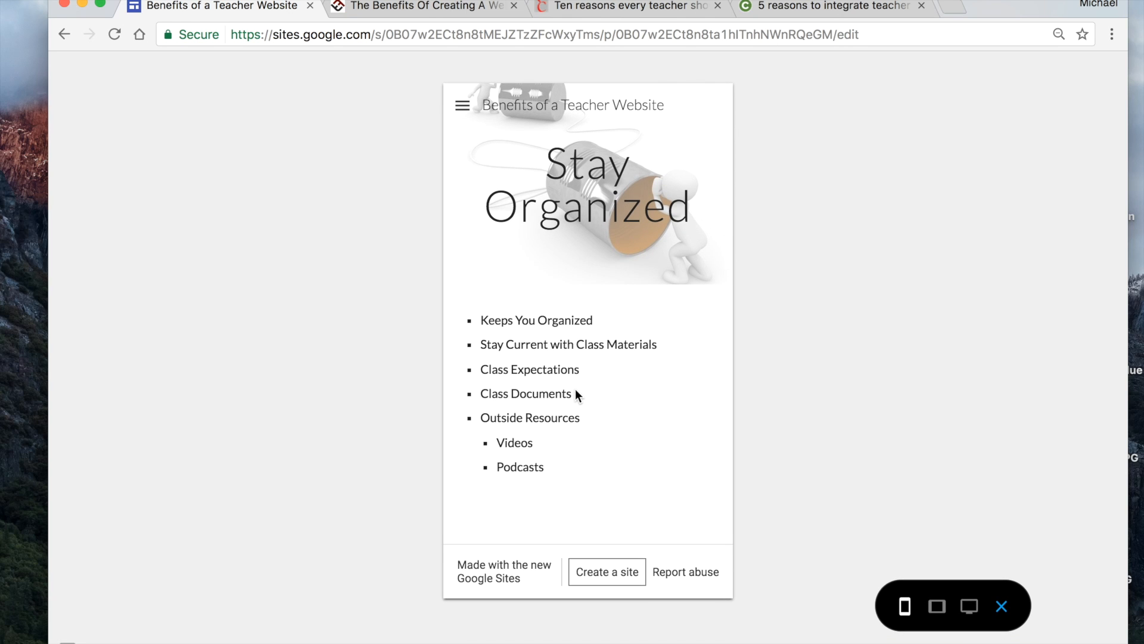
# - Check the Stay Organized page in the desktop-size preview and exit the preview
pyautogui.click(969, 606)
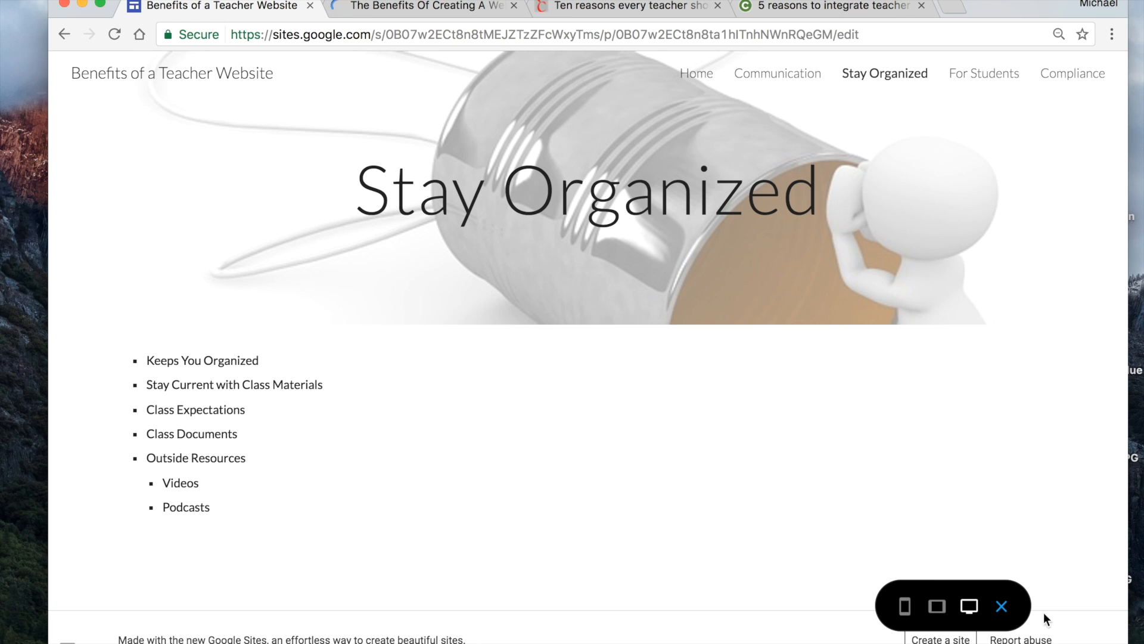
pyautogui.click(1002, 607)
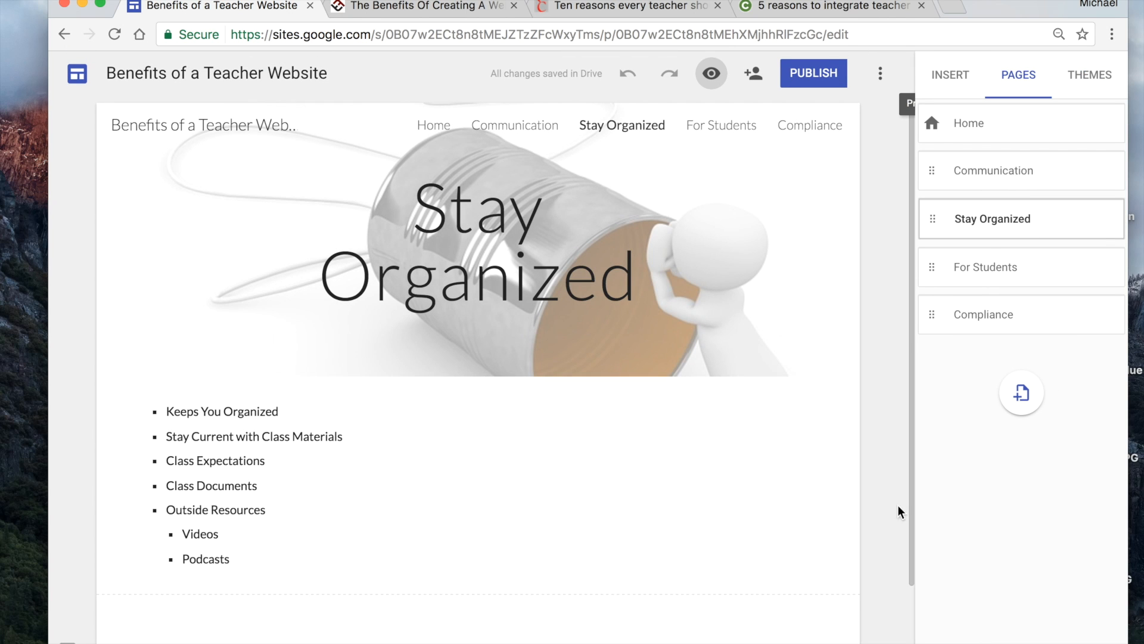
# - Add a text box below the Welcome section on the Home page, enter "Resources" and start a new line
pyautogui.click(998, 133)
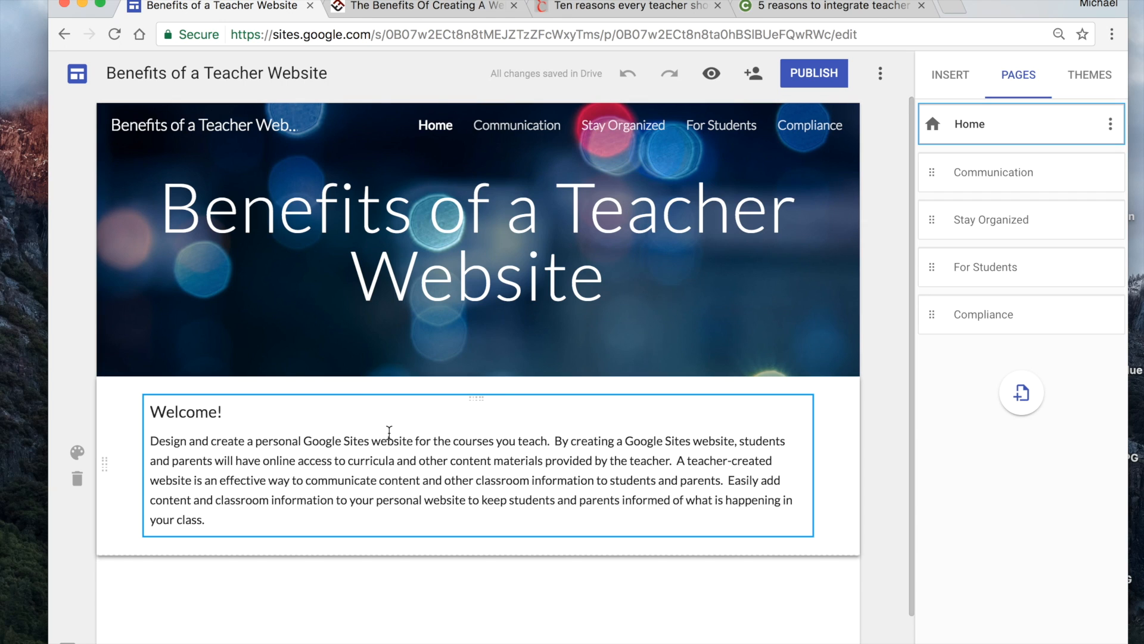
pyautogui.scroll(-2, 389, 432)
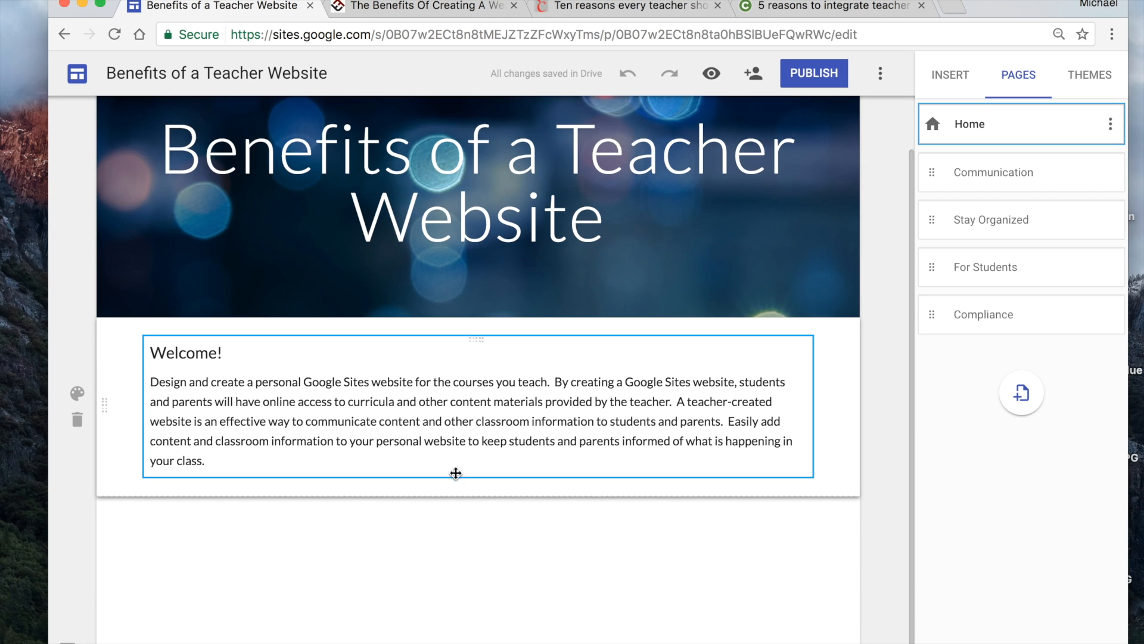
pyautogui.doubleClick(476, 539)
pyautogui.click(475, 536)
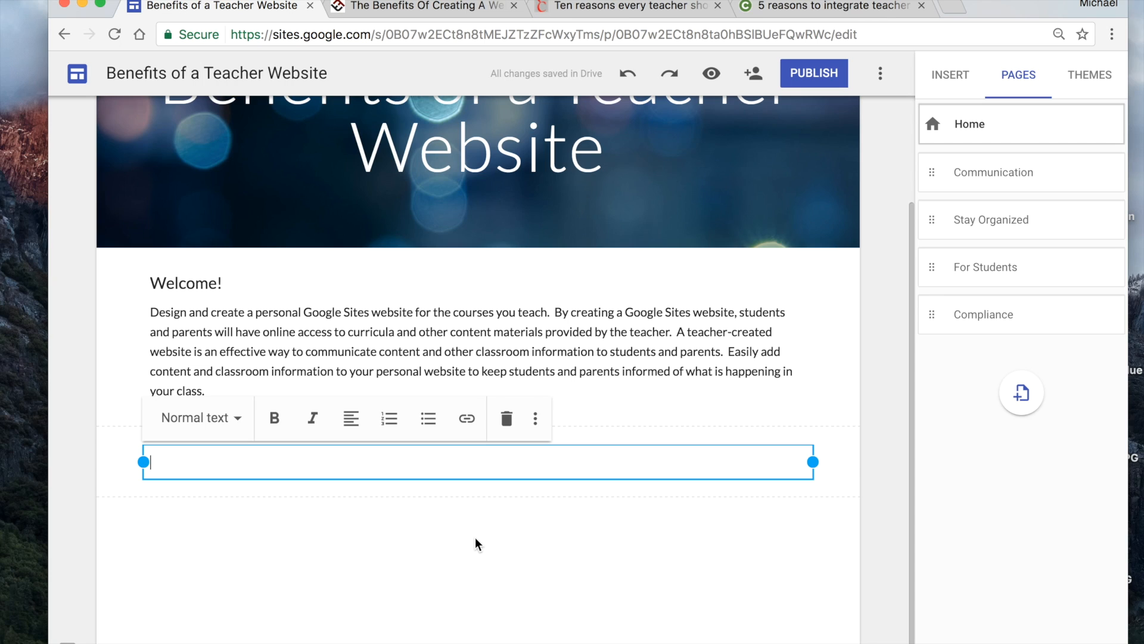
pyautogui.write('Resourc')
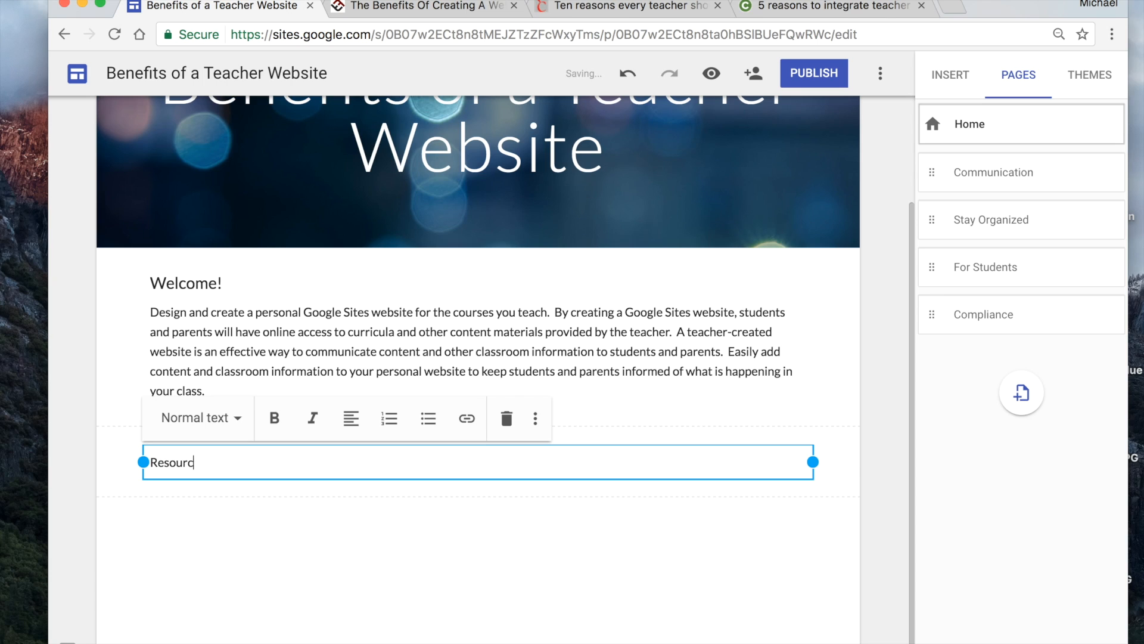
pyautogui.write('es')
pyautogui.press('Return')
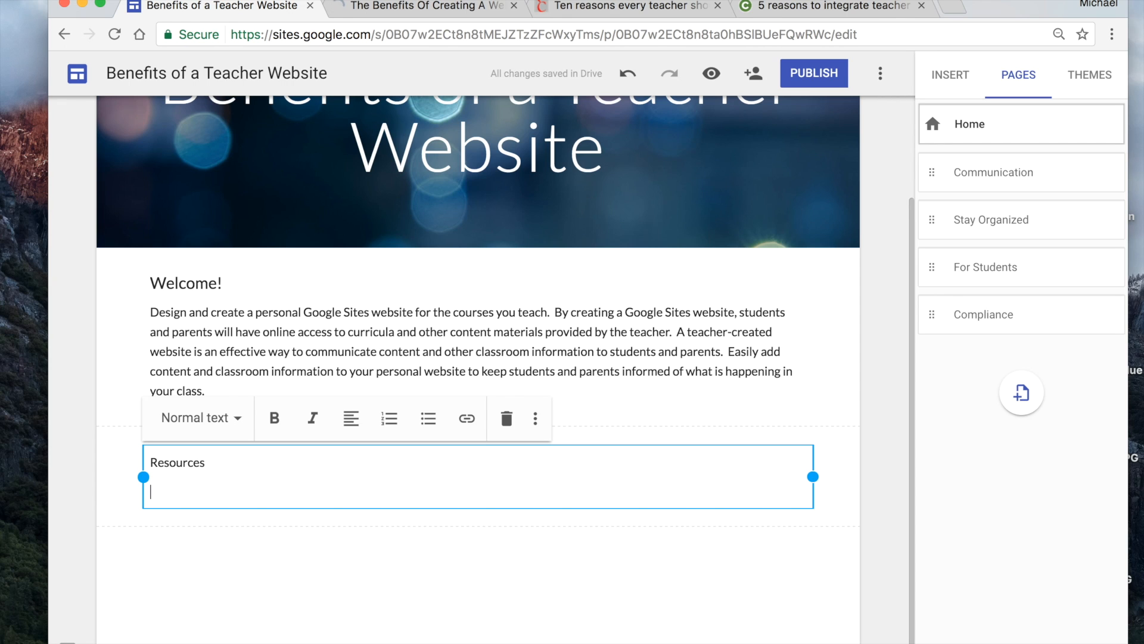
# - Copy the TeachThought article title "The Benefits Of Creating A Website For Your Classroom" onto the line below Resources
pyautogui.click(427, 13)
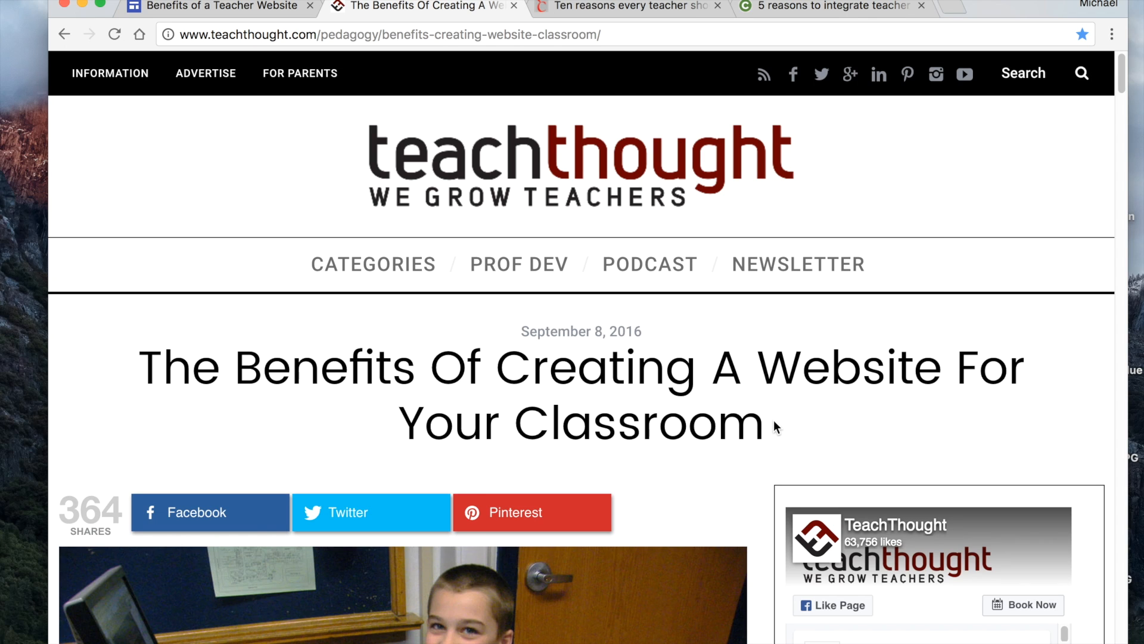
pyautogui.moveTo(772, 424); pyautogui.dragTo(148, 370)
pyautogui.press('super+c')
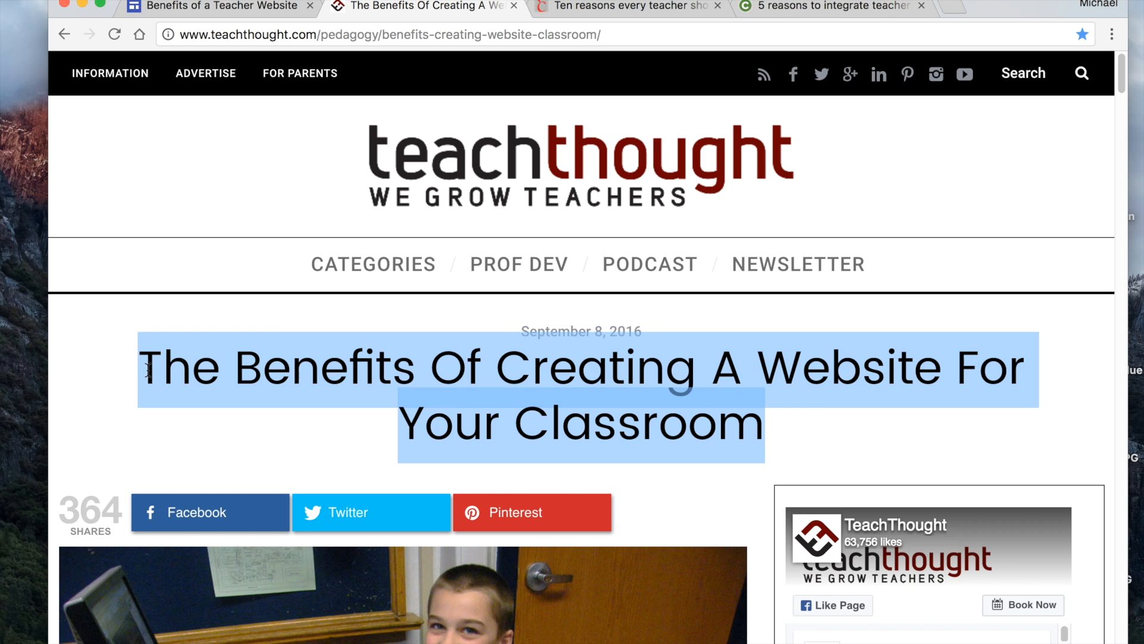
pyautogui.click(239, 7)
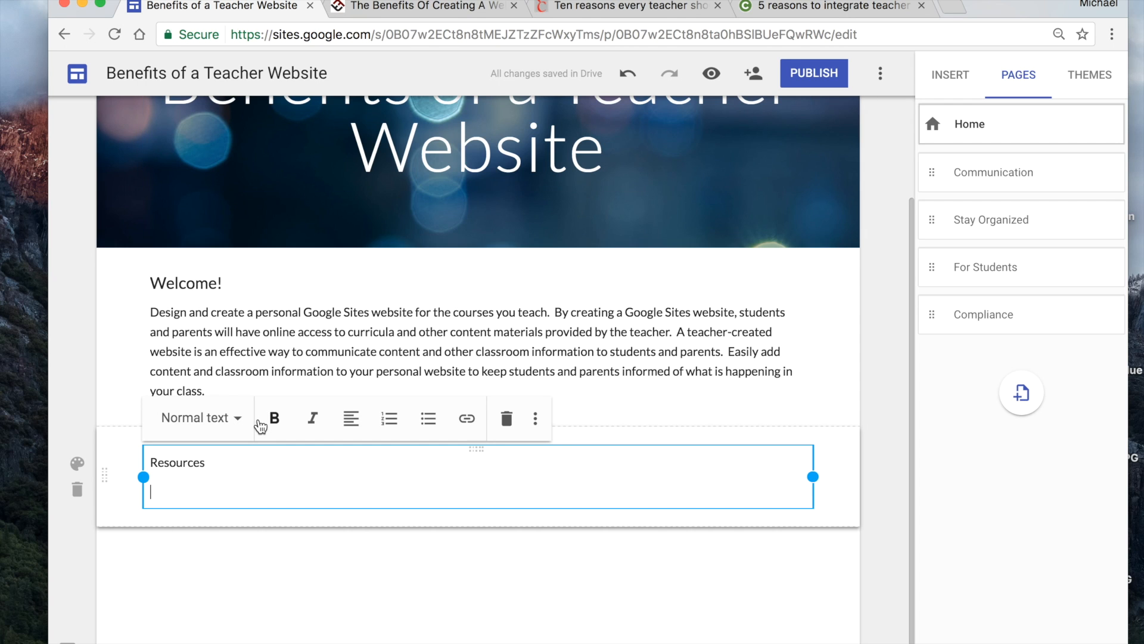
pyautogui.press('super+v')
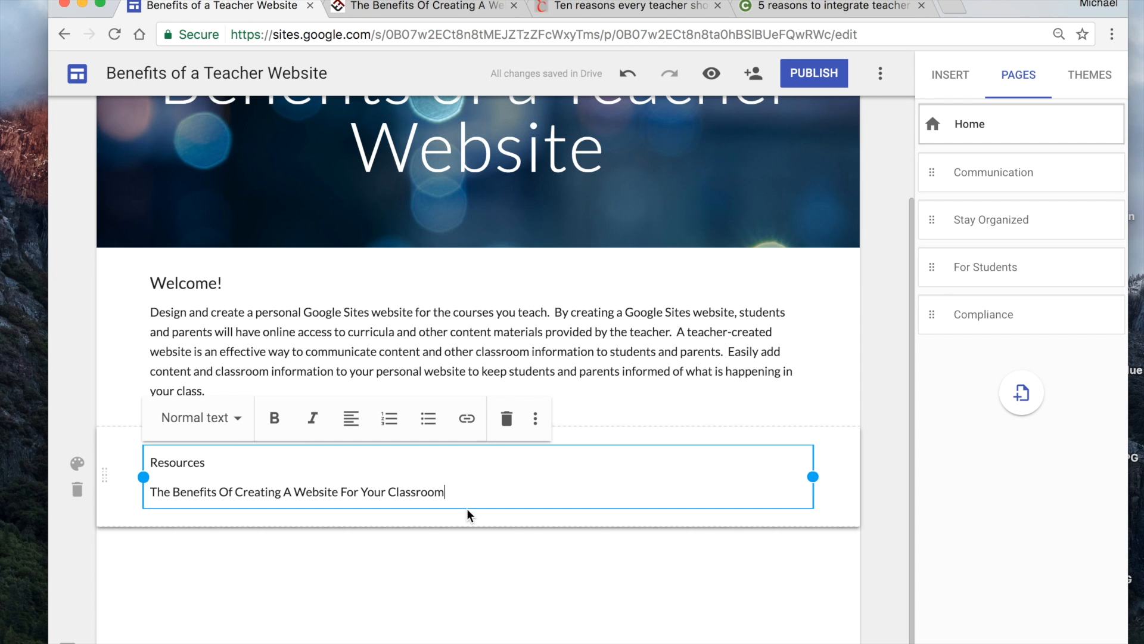
pyautogui.click(432, 9)
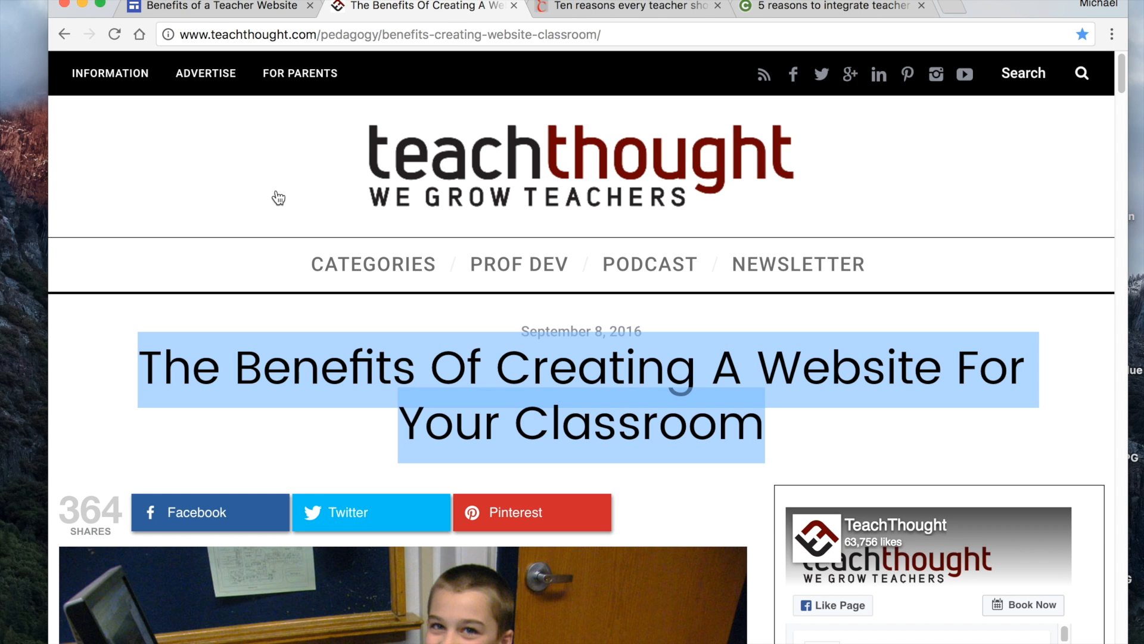
pyautogui.click(276, 197)
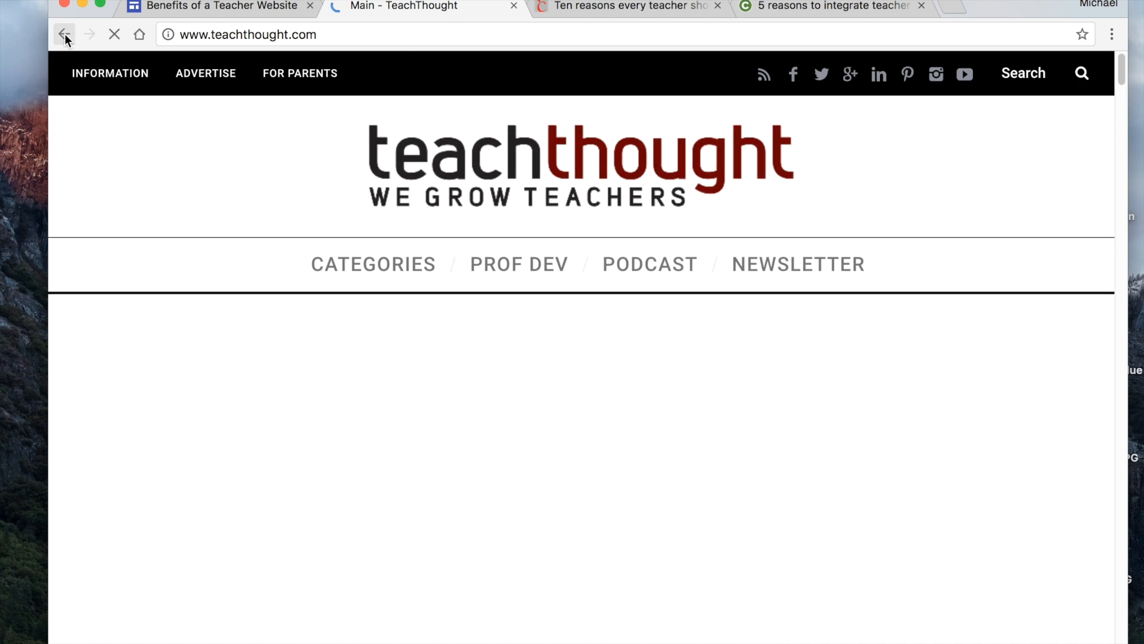
pyautogui.click(65, 33)
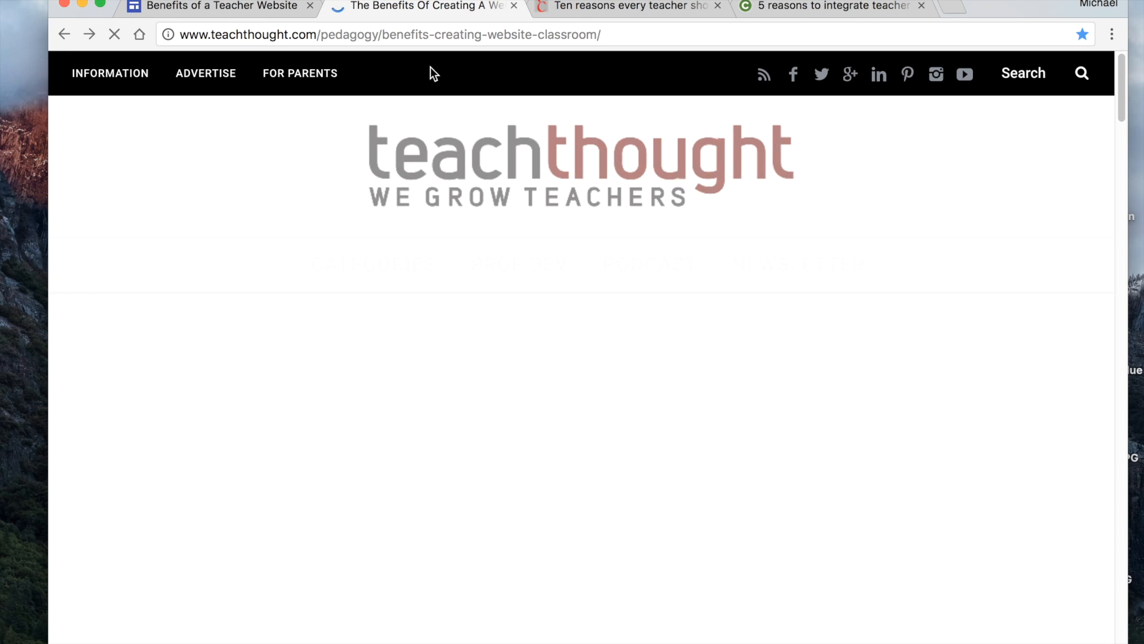
pyautogui.click(473, 36)
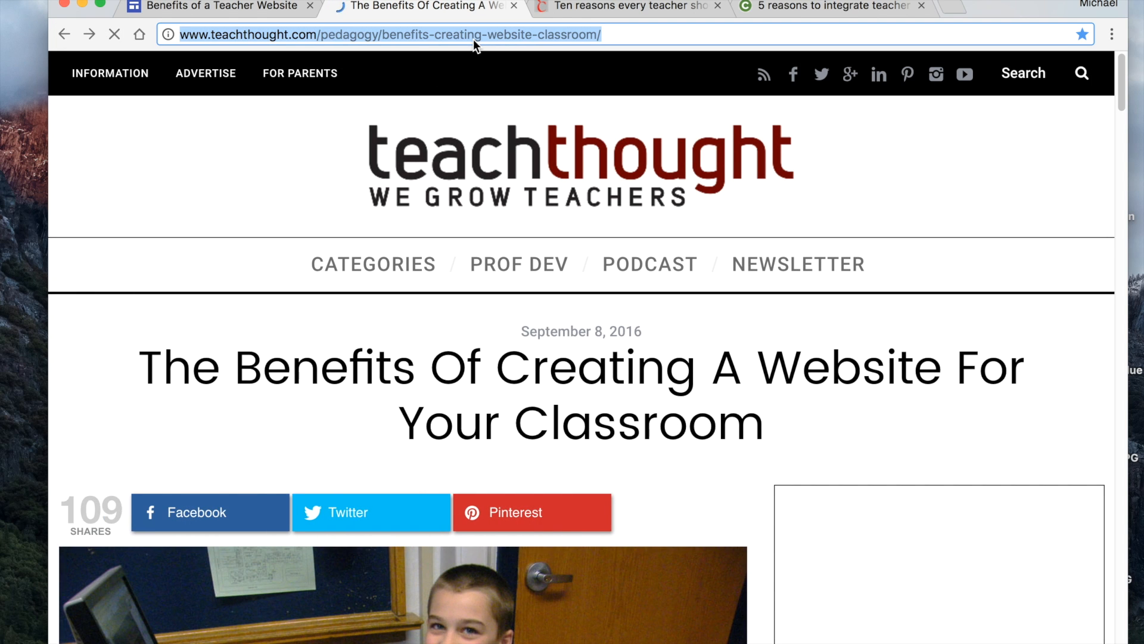
pyautogui.click(241, 19)
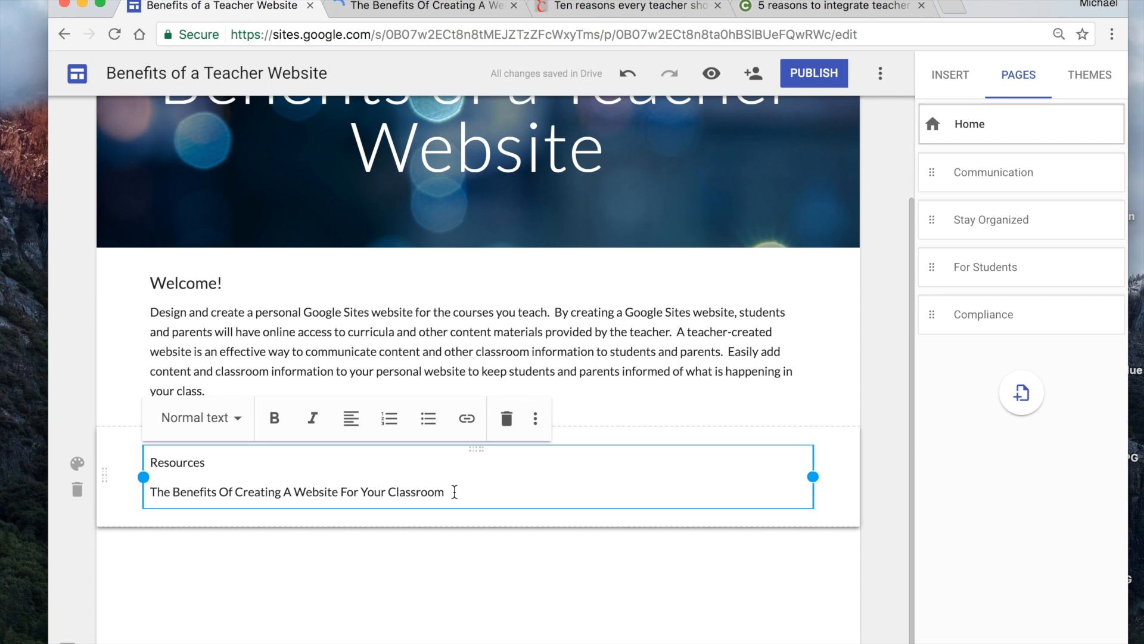
pyautogui.moveTo(454, 492); pyautogui.dragTo(153, 493)
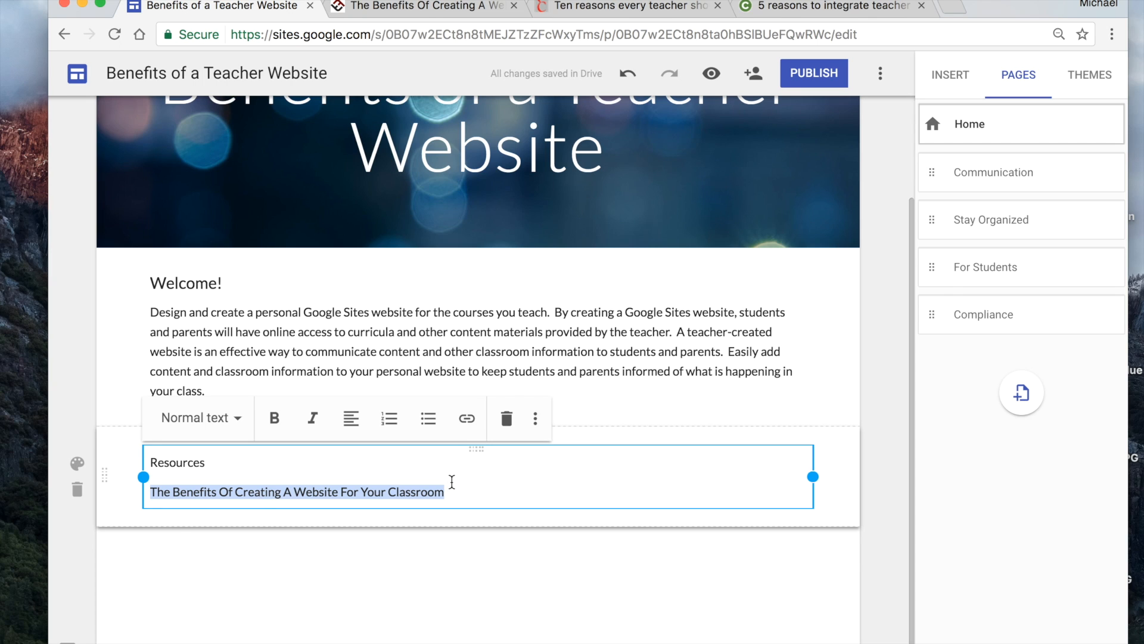
pyautogui.click(468, 427)
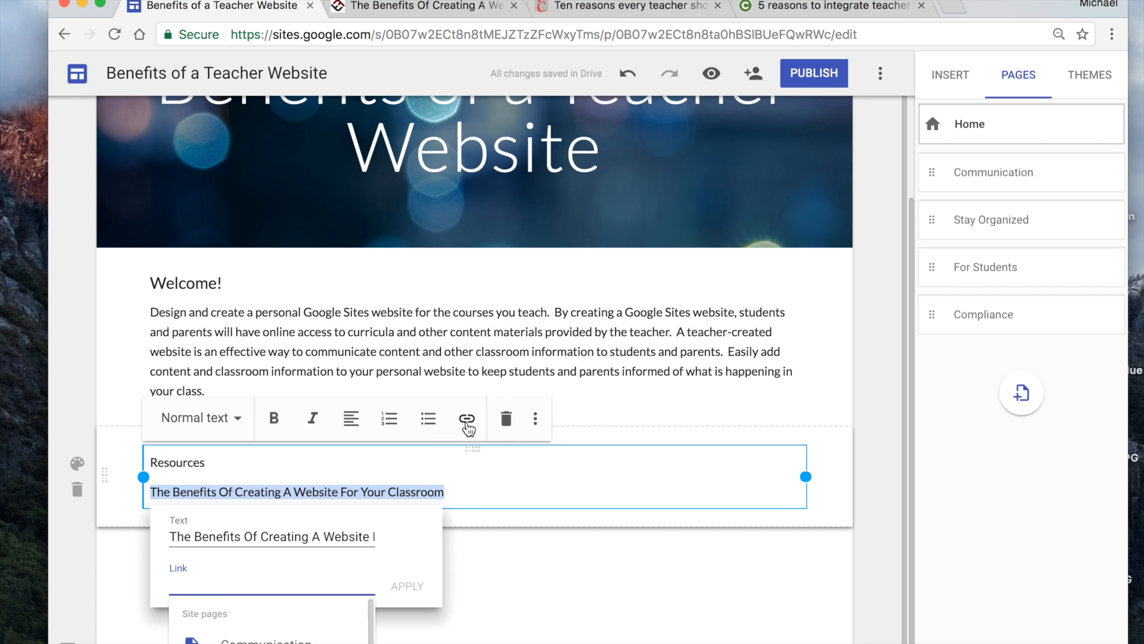
pyautogui.press('super+v')
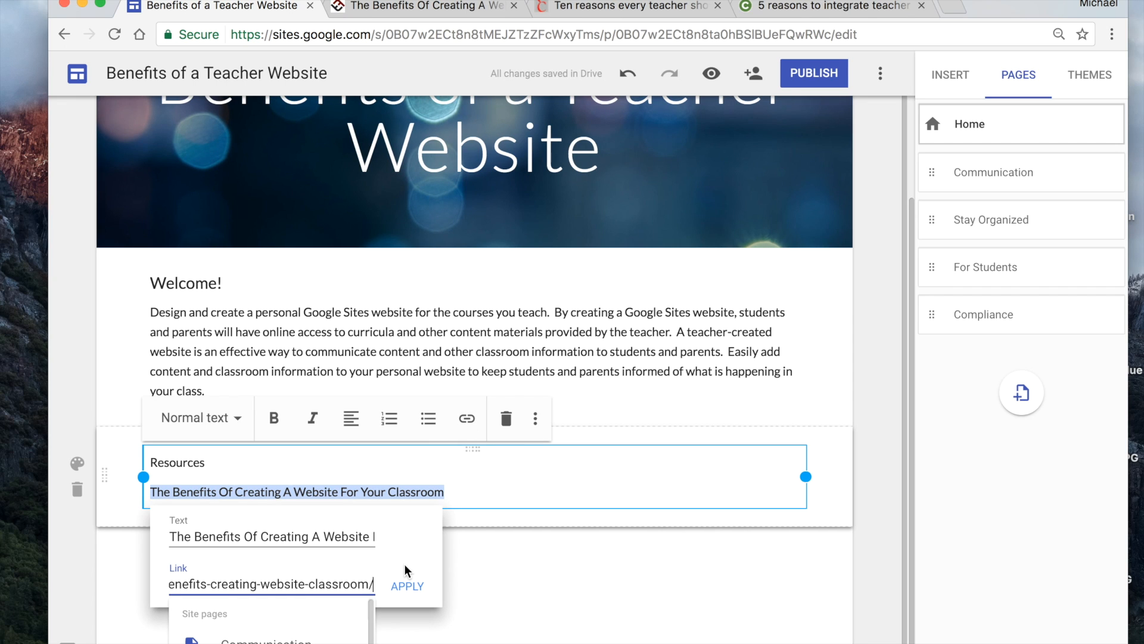
pyautogui.click(409, 587)
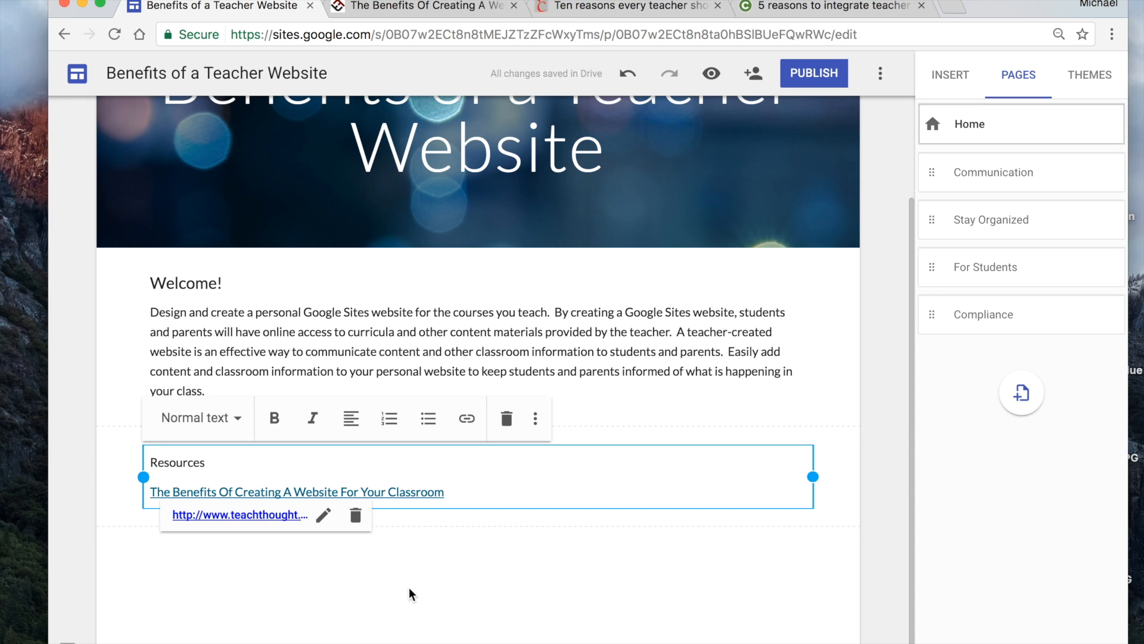
pyautogui.click(517, 482)
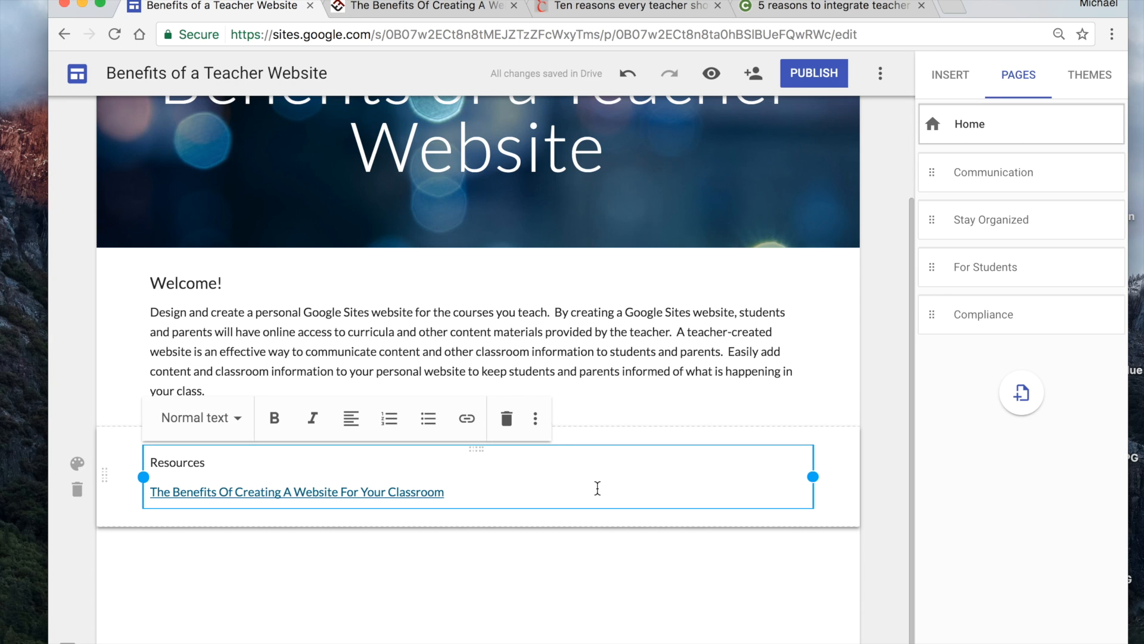
# - Preview the Home page, test the TeachThought article link and return to editing
pyautogui.click(713, 74)
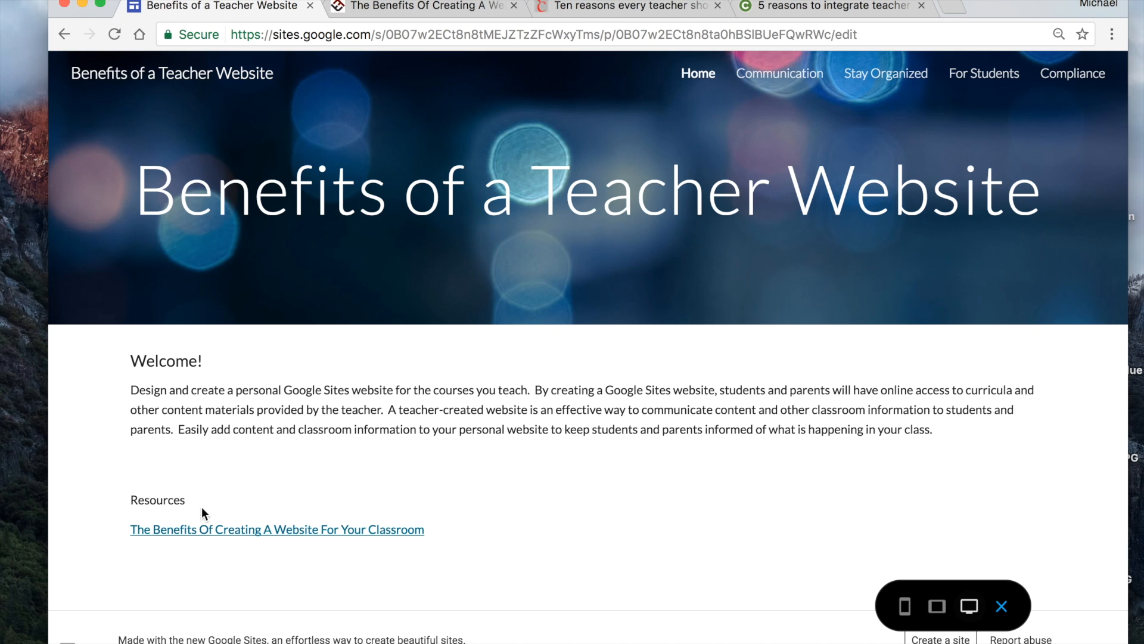
pyautogui.click(219, 530)
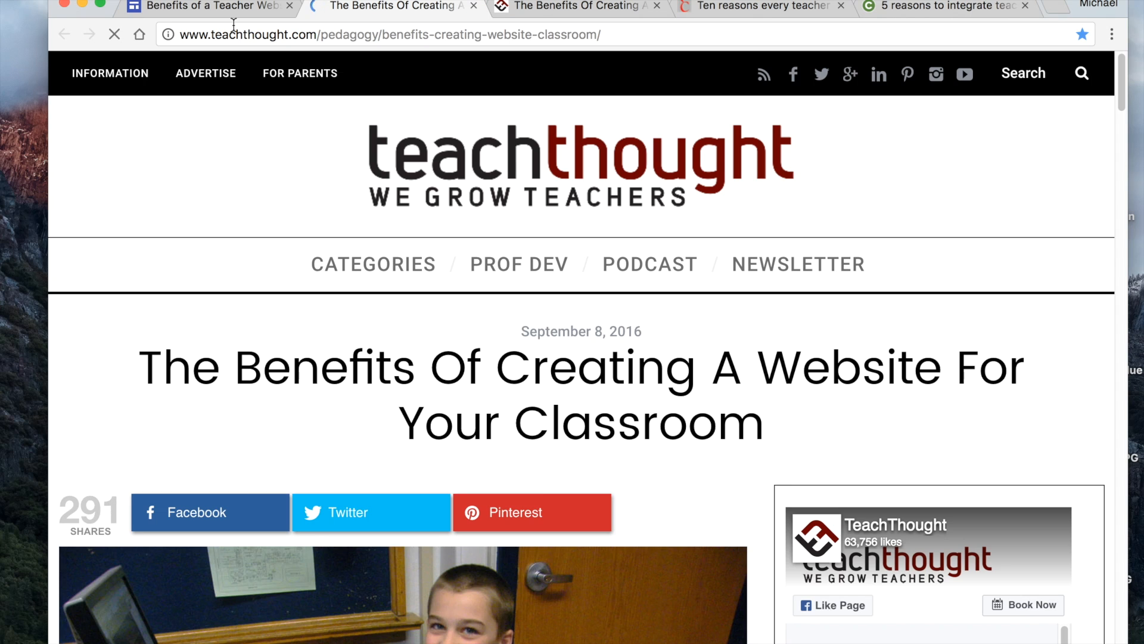
pyautogui.click(474, 6)
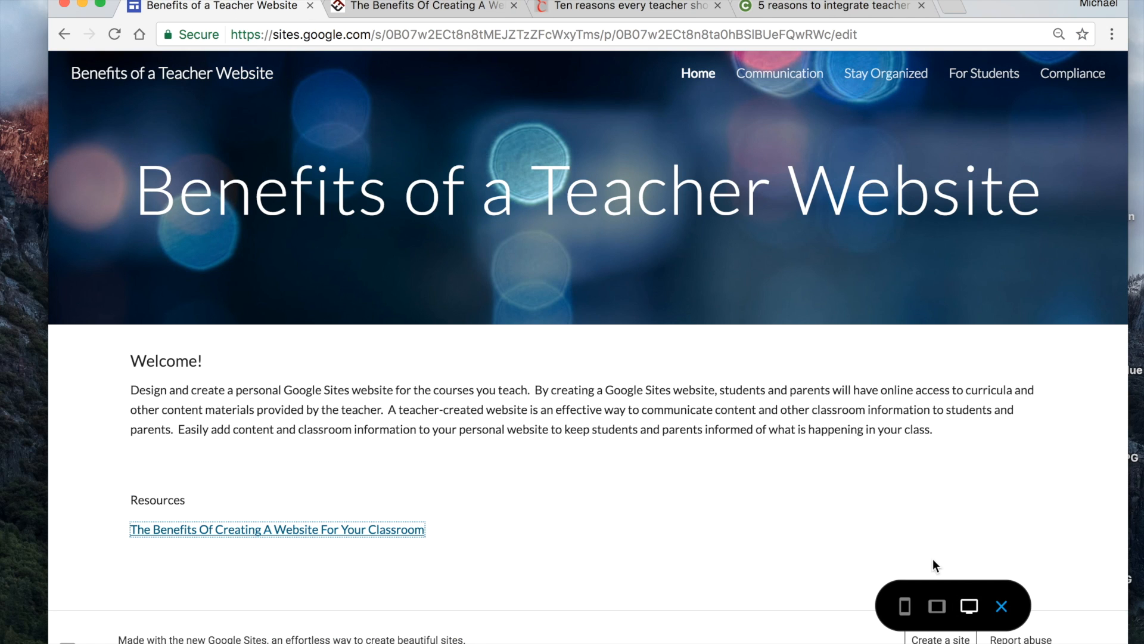
pyautogui.click(1007, 607)
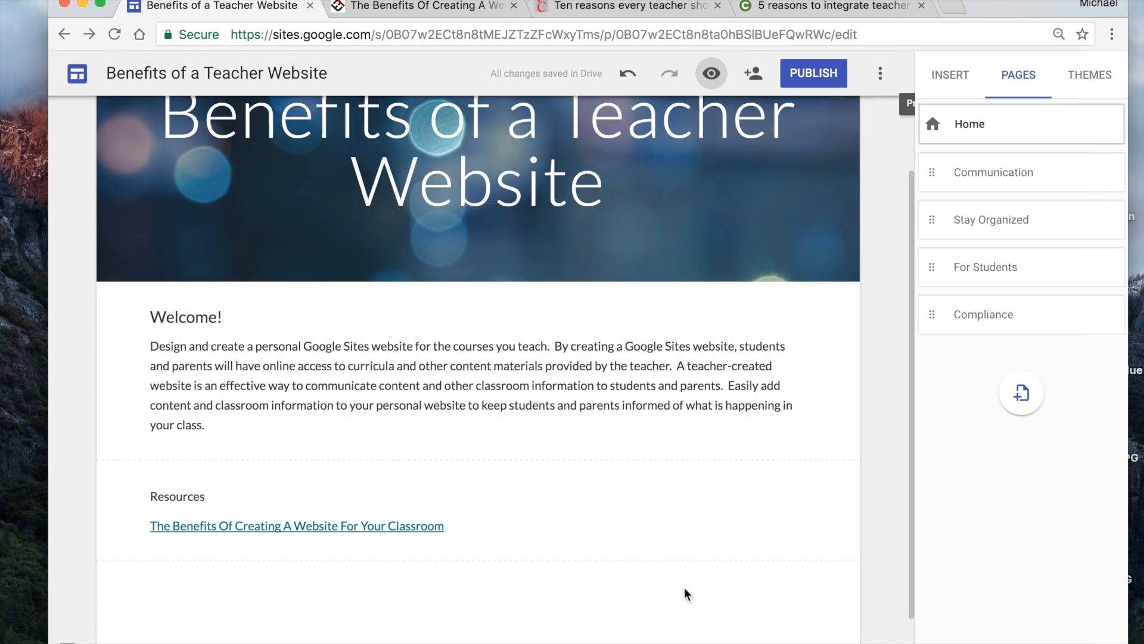
# - Copy the cleanapple.com article title "Ten reasons every teacher should want a web site" onto a new line below the first Resources link
pyautogui.click(486, 529)
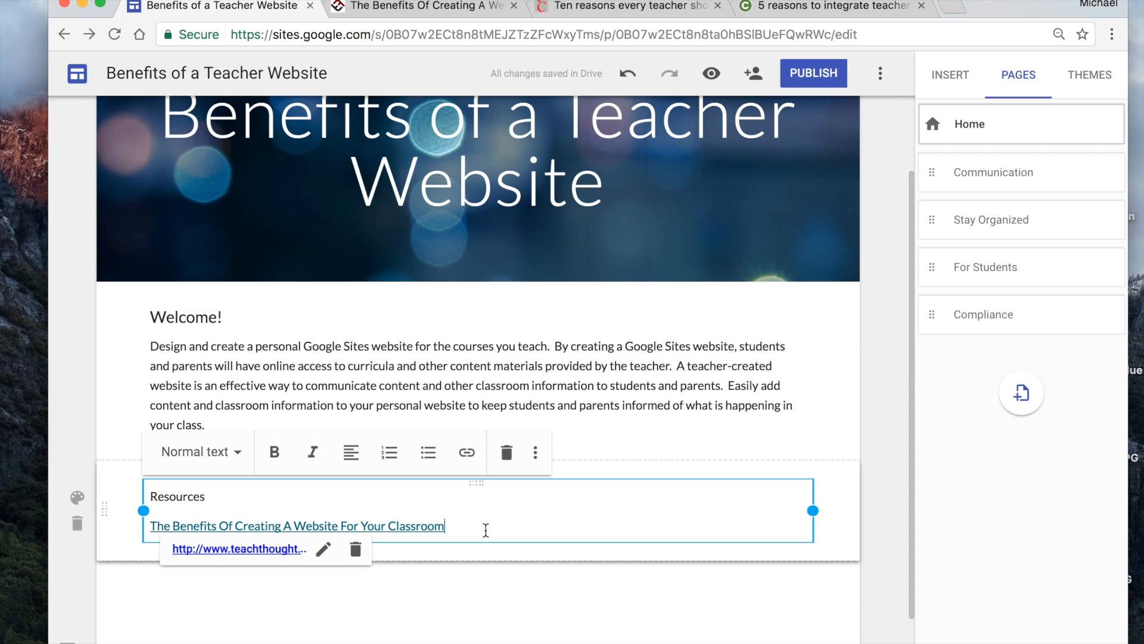
pyautogui.press('Return')
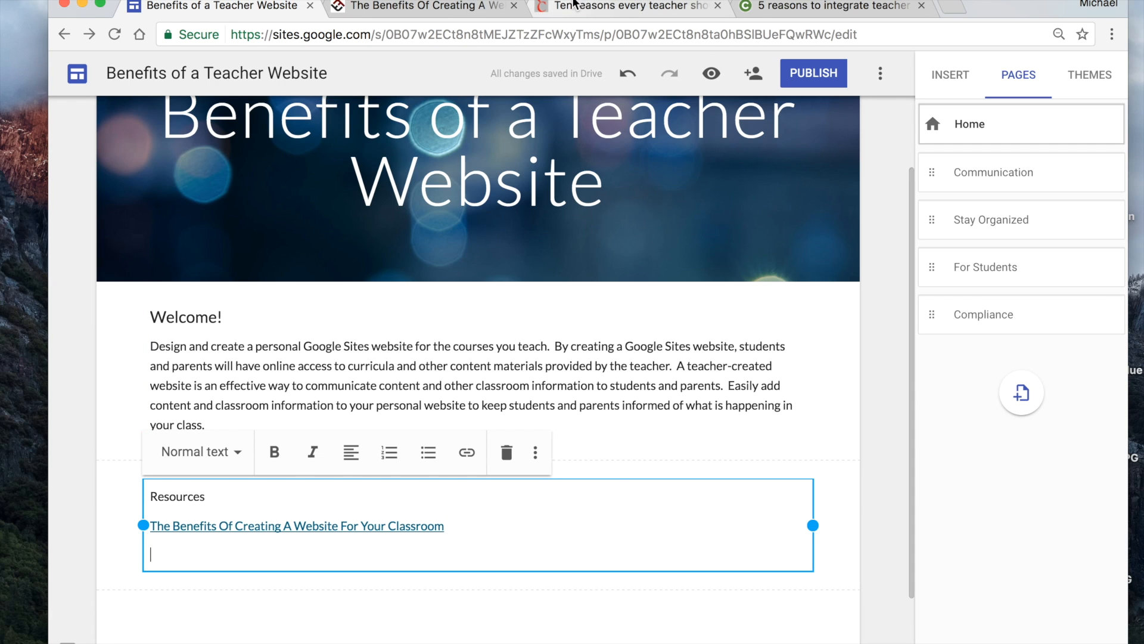
pyautogui.click(588, 7)
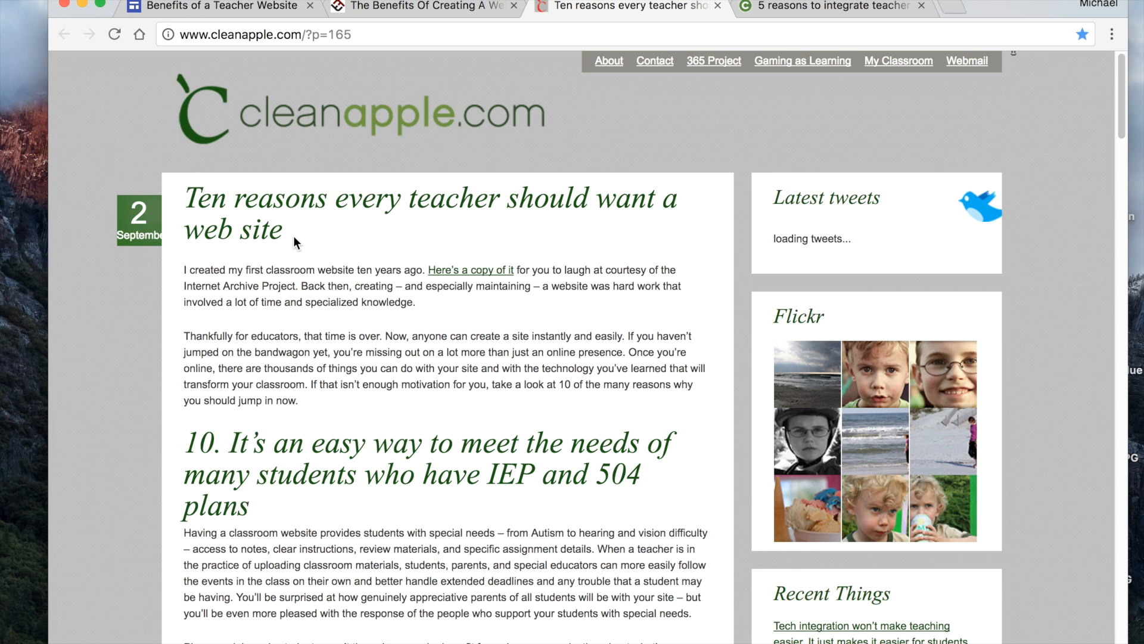
pyautogui.moveTo(285, 234); pyautogui.dragTo(190, 200)
pyautogui.press('super+c')
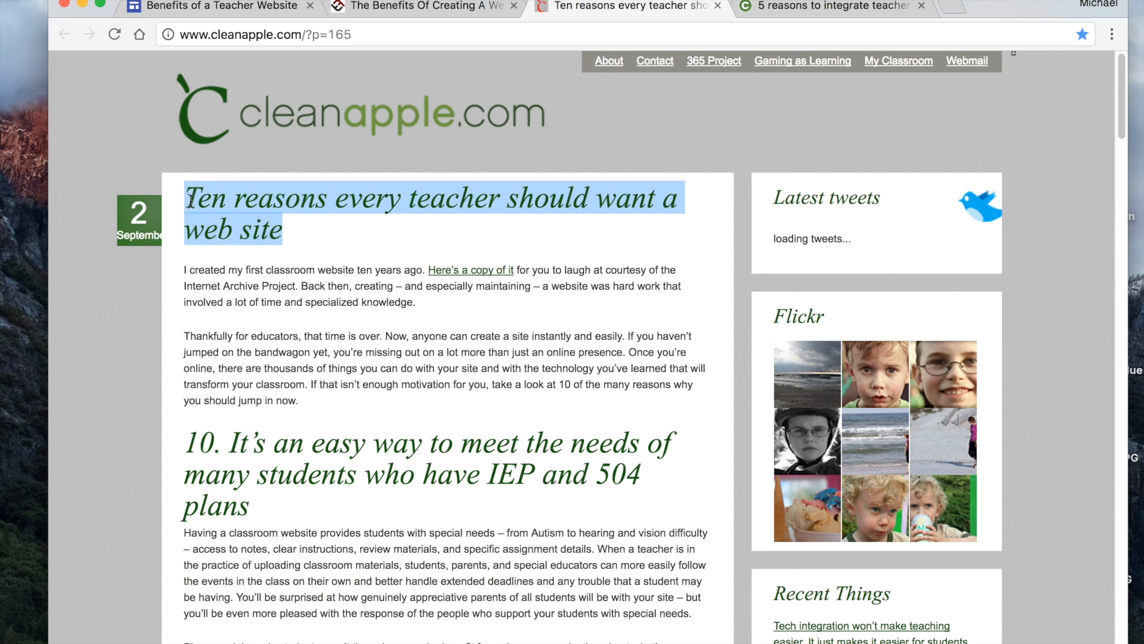
pyautogui.click(219, 7)
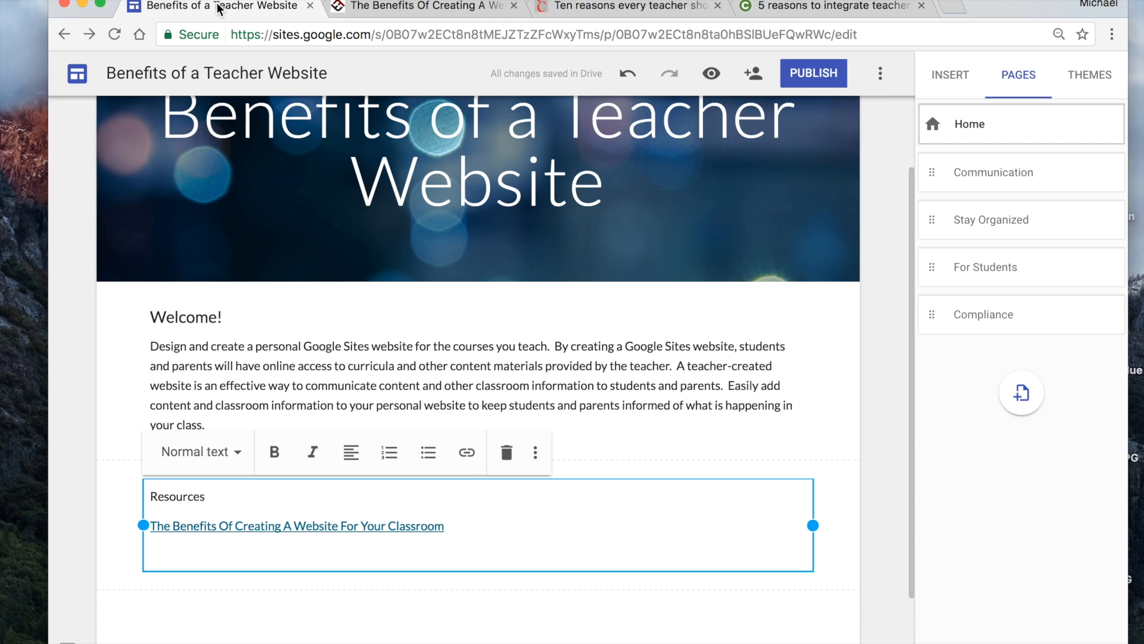
pyautogui.press('super+v')
# - Change the pasted "Ten reasons every teacher should want a web site" line to the Normal text style
pyautogui.moveTo(290, 626); pyautogui.dragTo(151, 580)
pyautogui.click(178, 453)
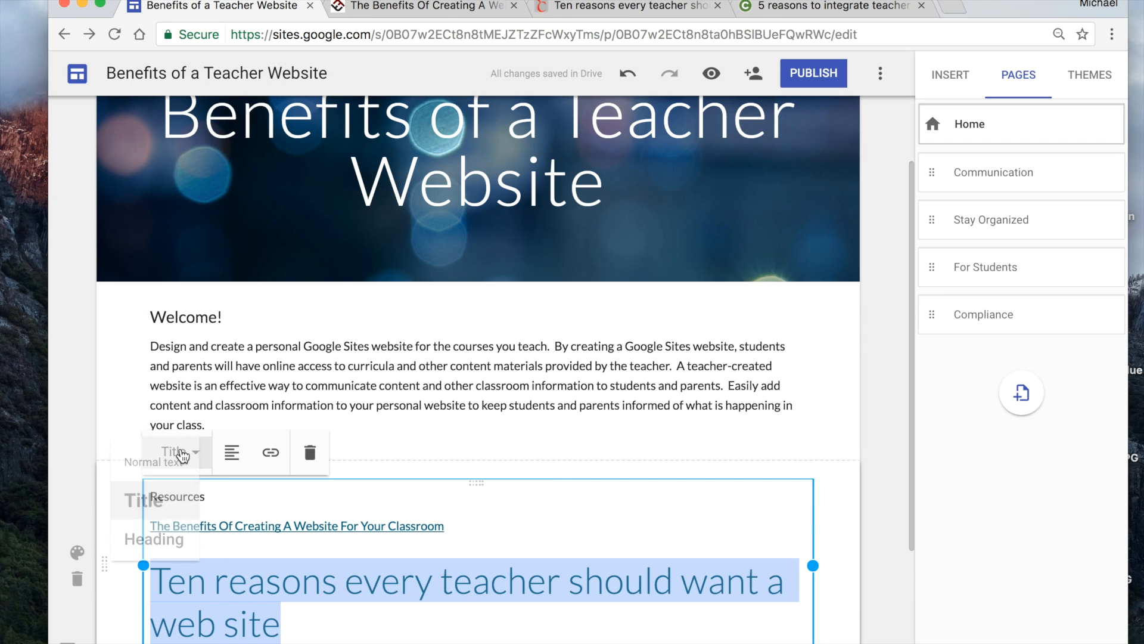
pyautogui.click(168, 462)
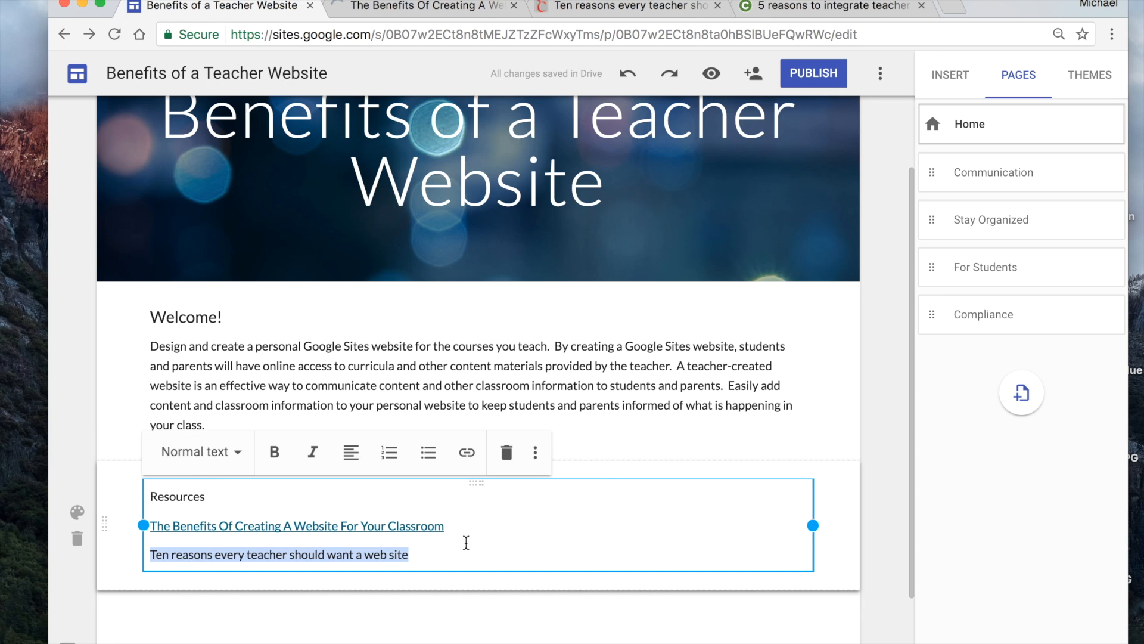
pyautogui.click(606, 7)
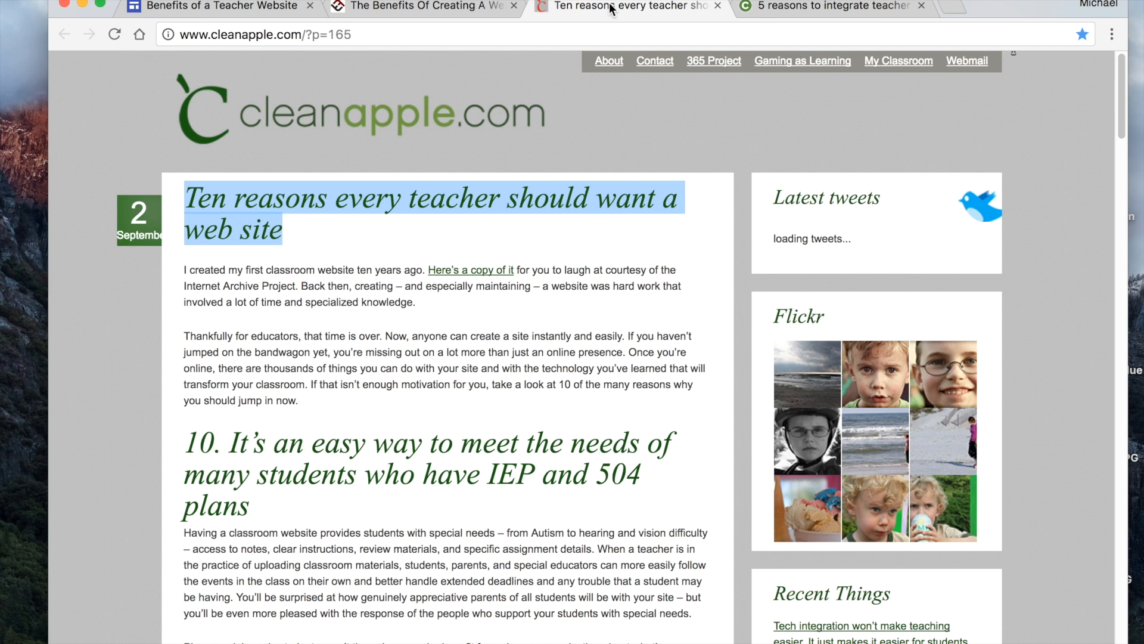
pyautogui.click(350, 33)
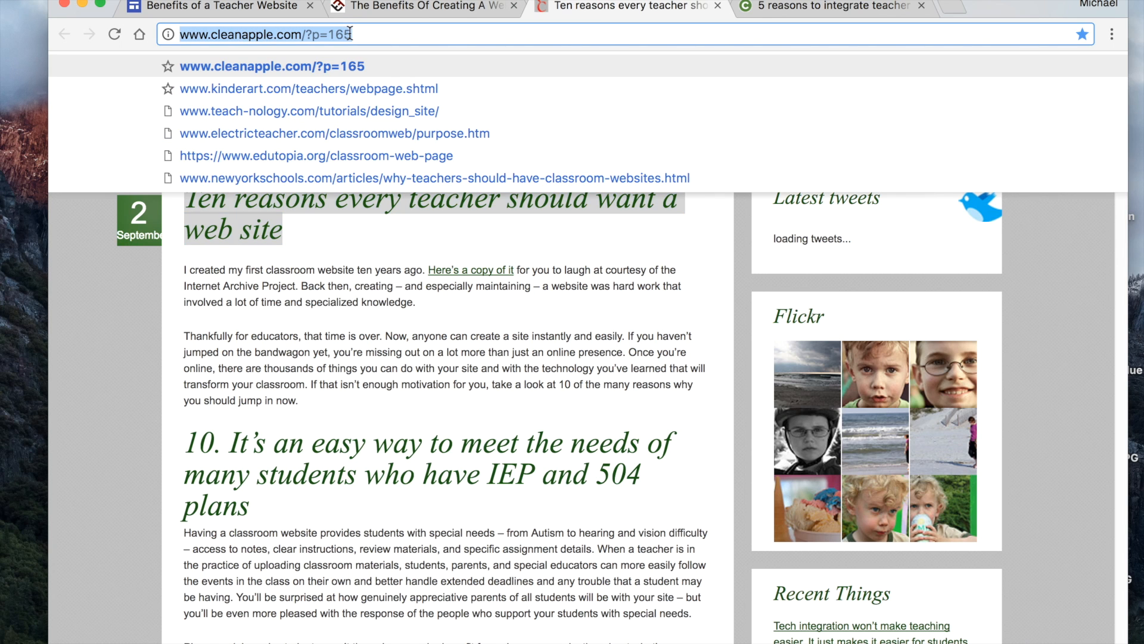
pyautogui.click(256, 7)
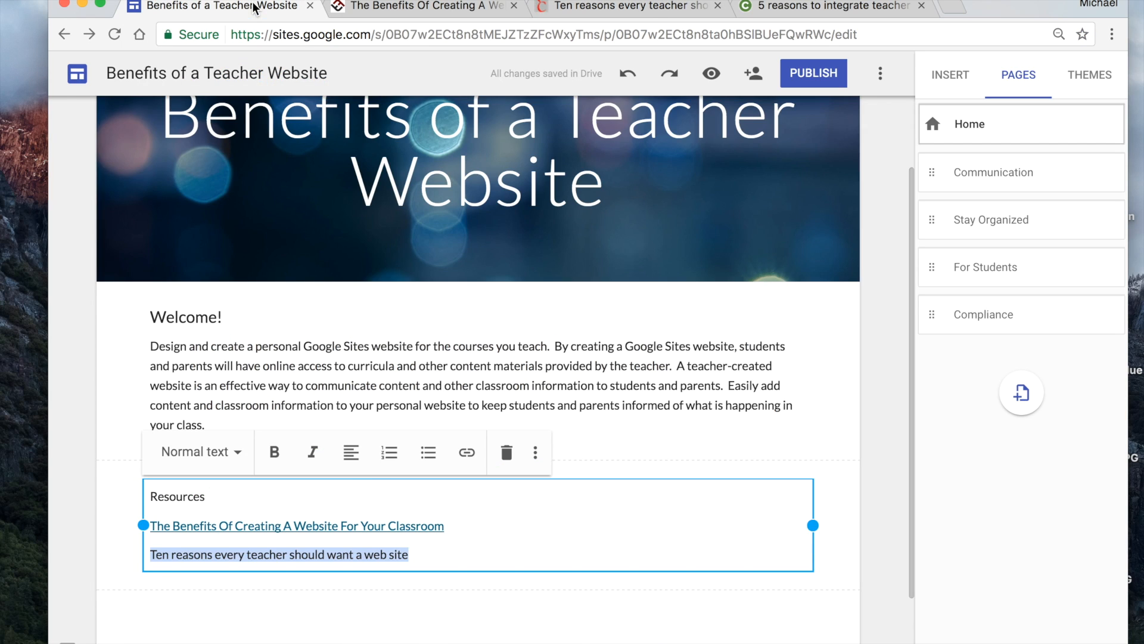
pyautogui.click(468, 454)
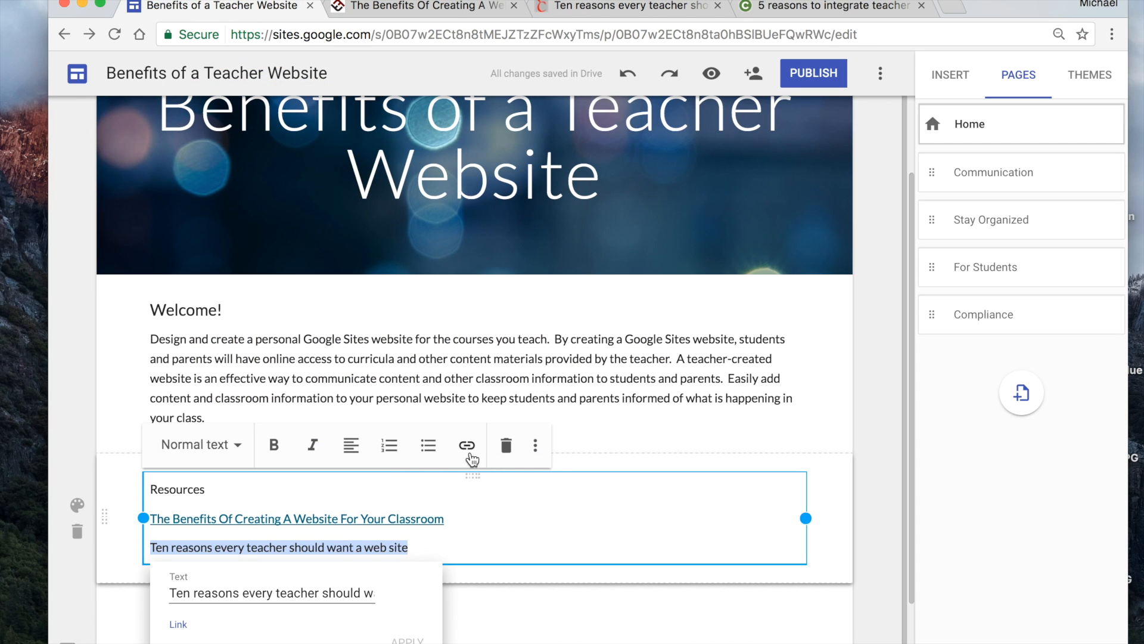
pyautogui.press('super+v')
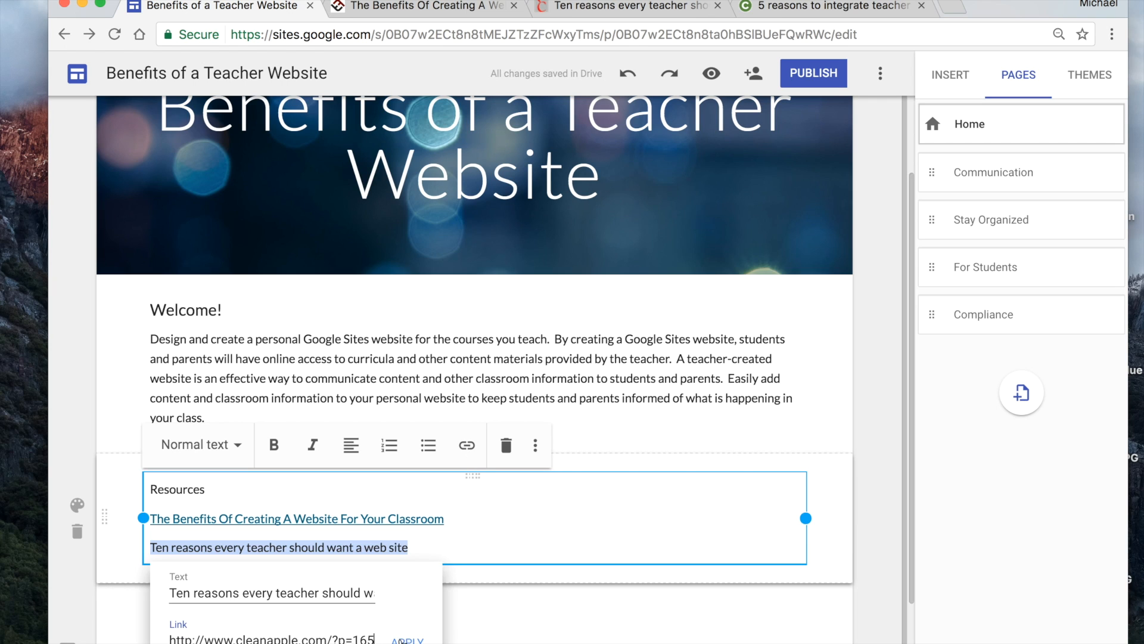
pyautogui.press('Return')
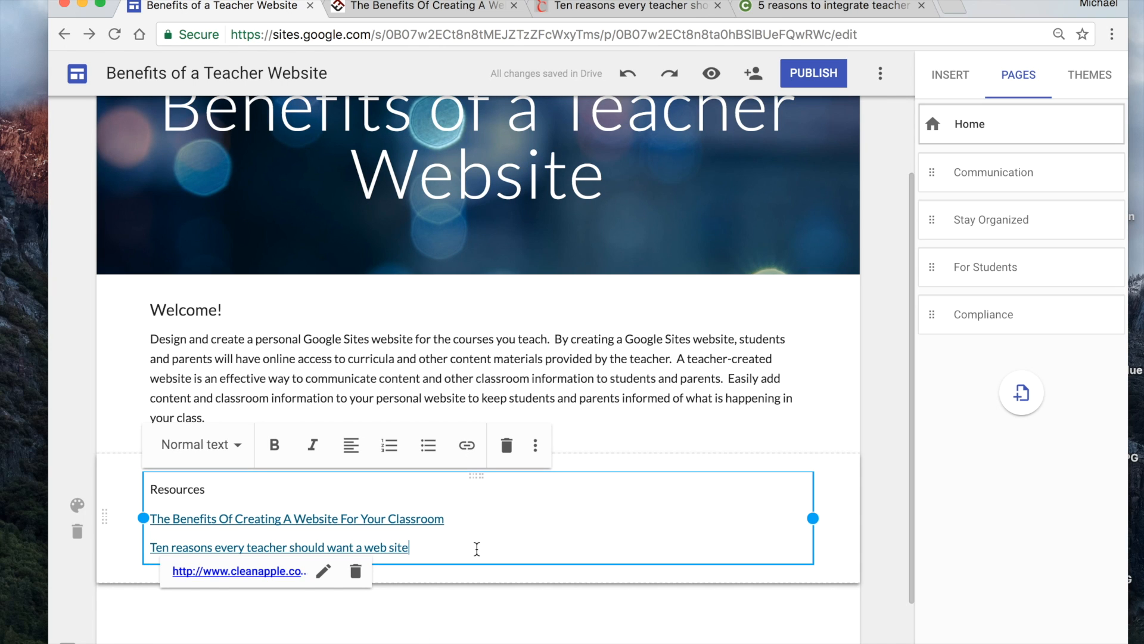
# - Copy the Campus Suite article title "5 reasons to integrate teacher websites with your school website" onto a new line below the second Resources link
pyautogui.press('Return')
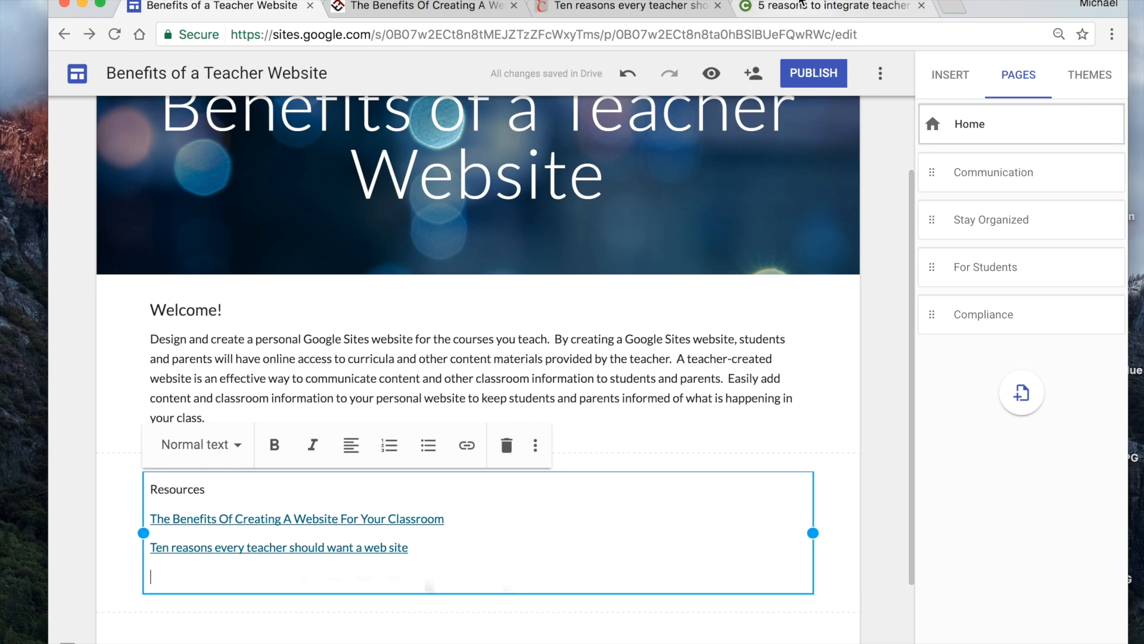
pyautogui.click(834, 6)
pyautogui.moveTo(332, 298); pyautogui.dragTo(57, 253)
pyautogui.press('super+c')
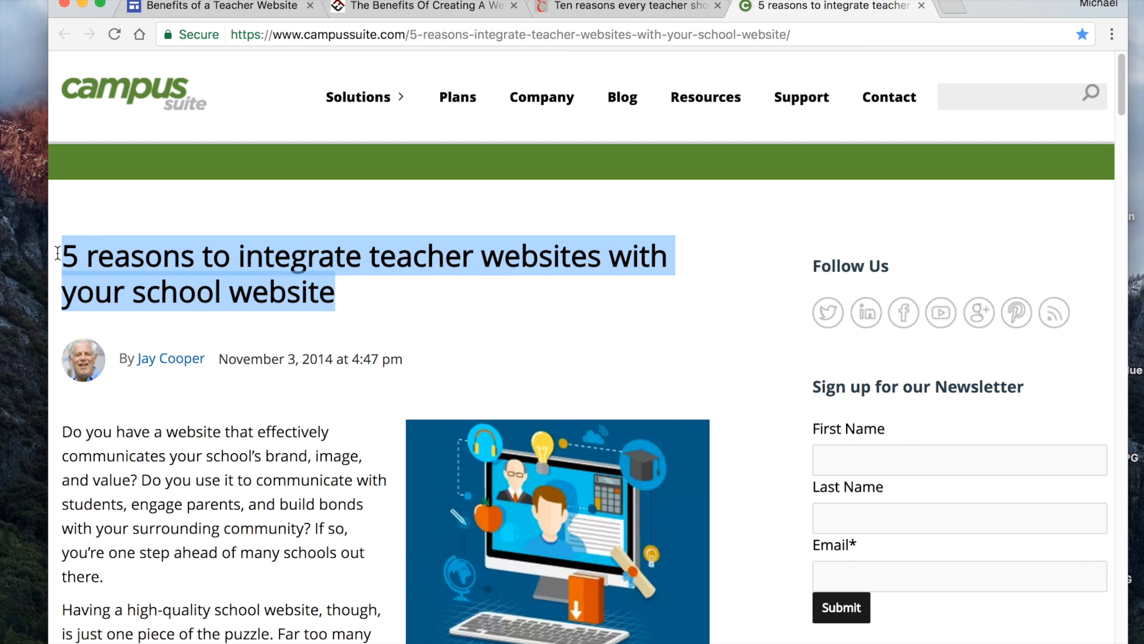
pyautogui.click(212, 7)
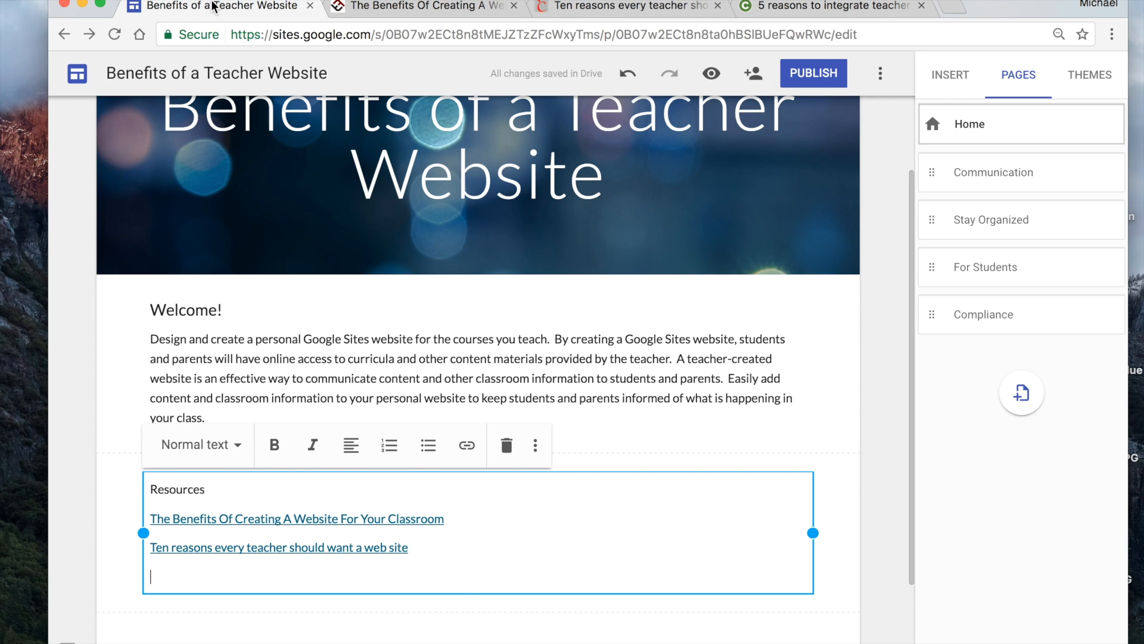
pyautogui.press('super+v')
# - Change the pasted "5 reasons to integrate teacher websites with your school website" line to the Normal text style
pyautogui.moveTo(554, 581); pyautogui.dragTo(149, 541)
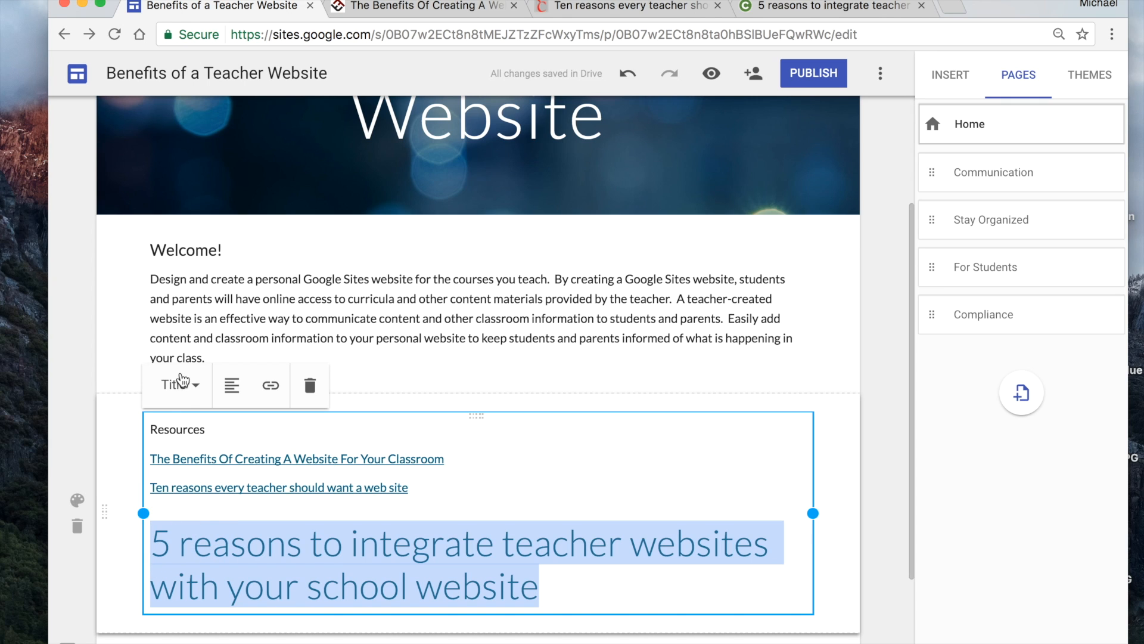
pyautogui.click(183, 385)
pyautogui.click(160, 403)
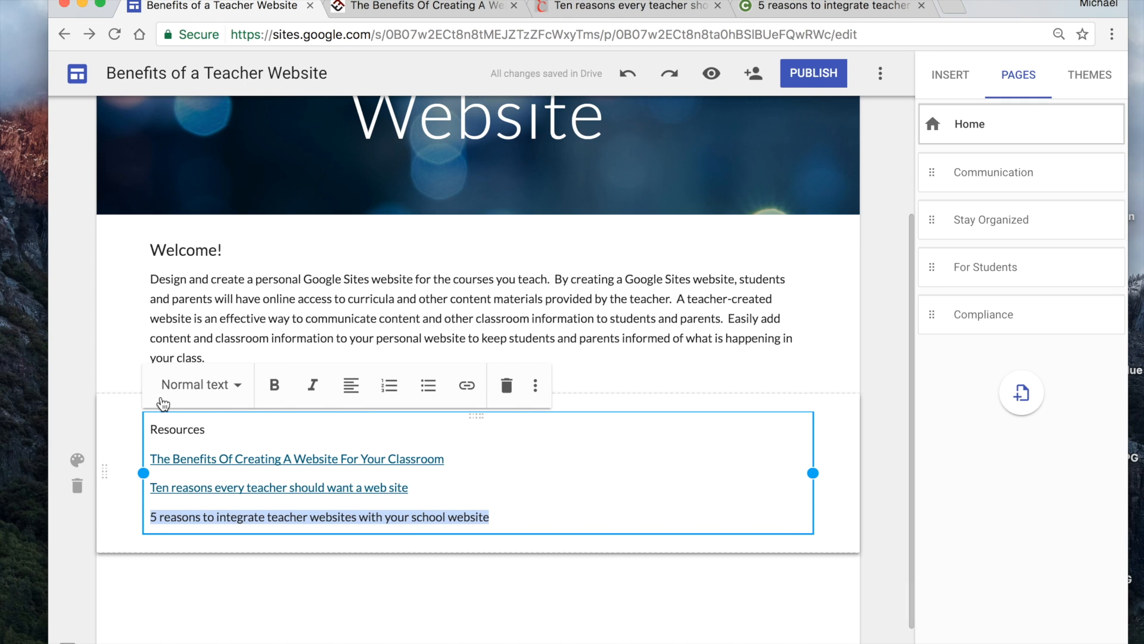
pyautogui.click(769, 7)
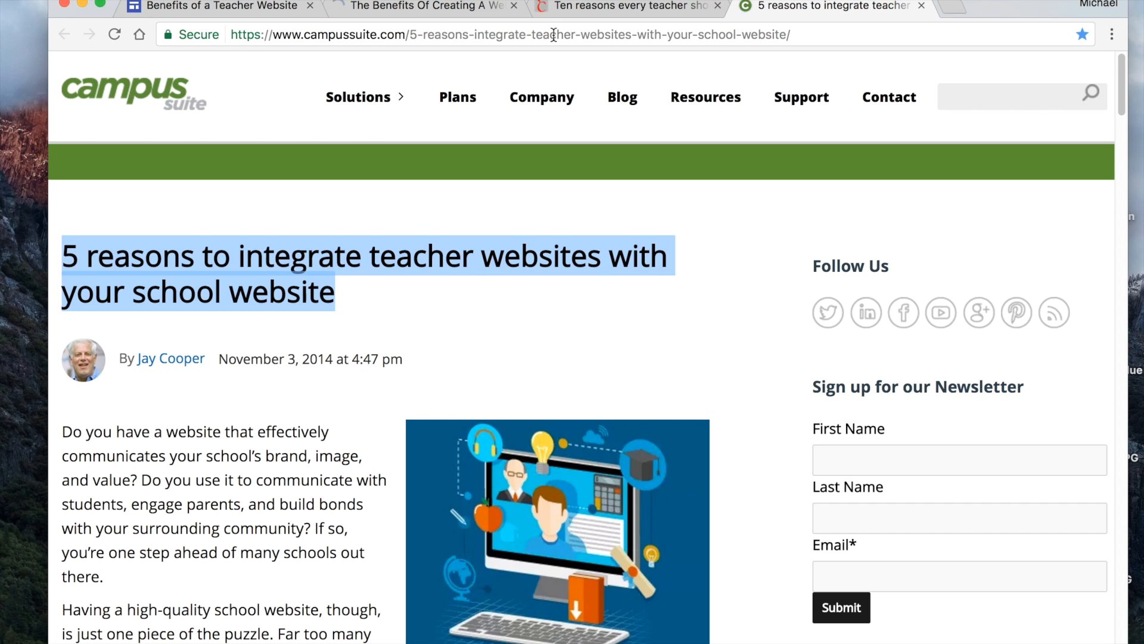
pyautogui.click(529, 35)
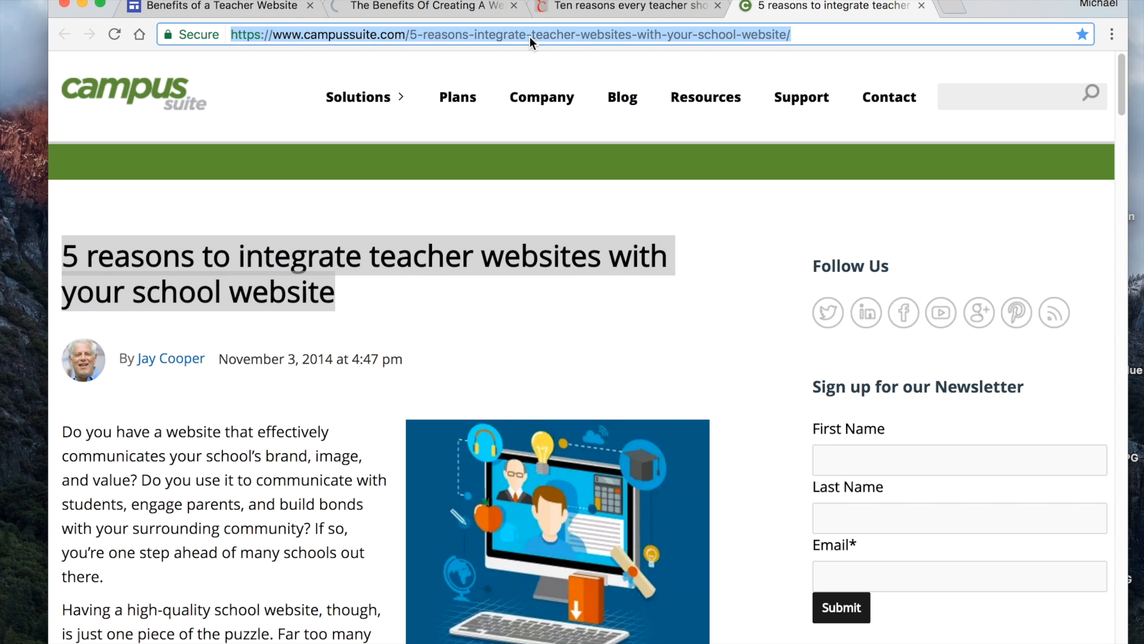
pyautogui.click(246, 9)
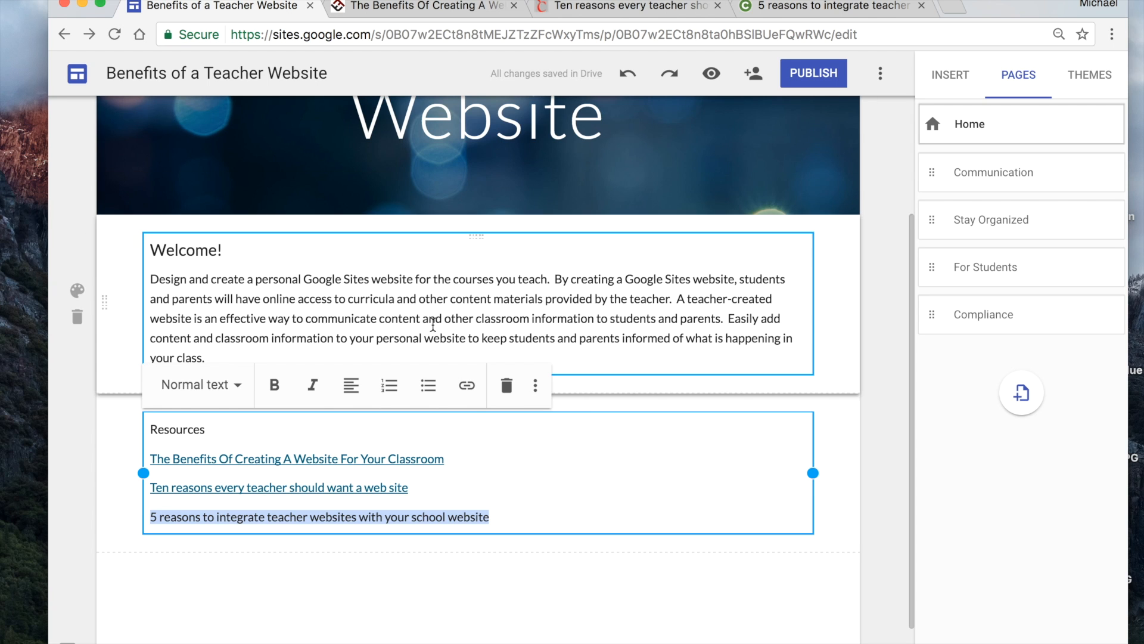
pyautogui.click(467, 387)
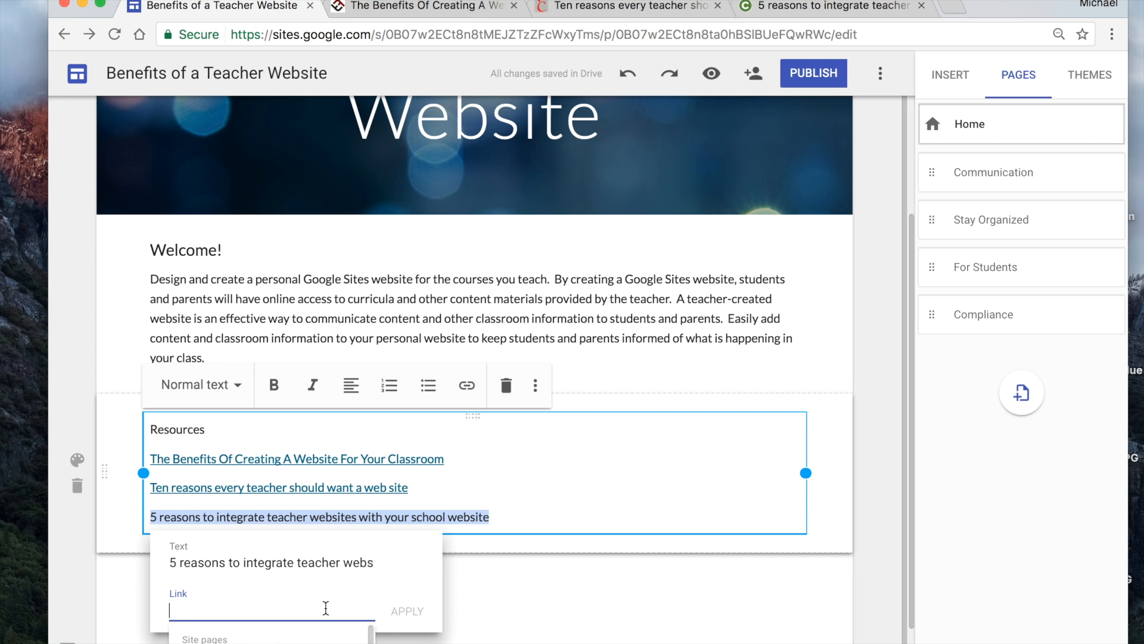
pyautogui.write('https://www.campussuite.com/5-reasons-to-integrate-teacher-websites-with-your-school-website/')
pyautogui.click(407, 611)
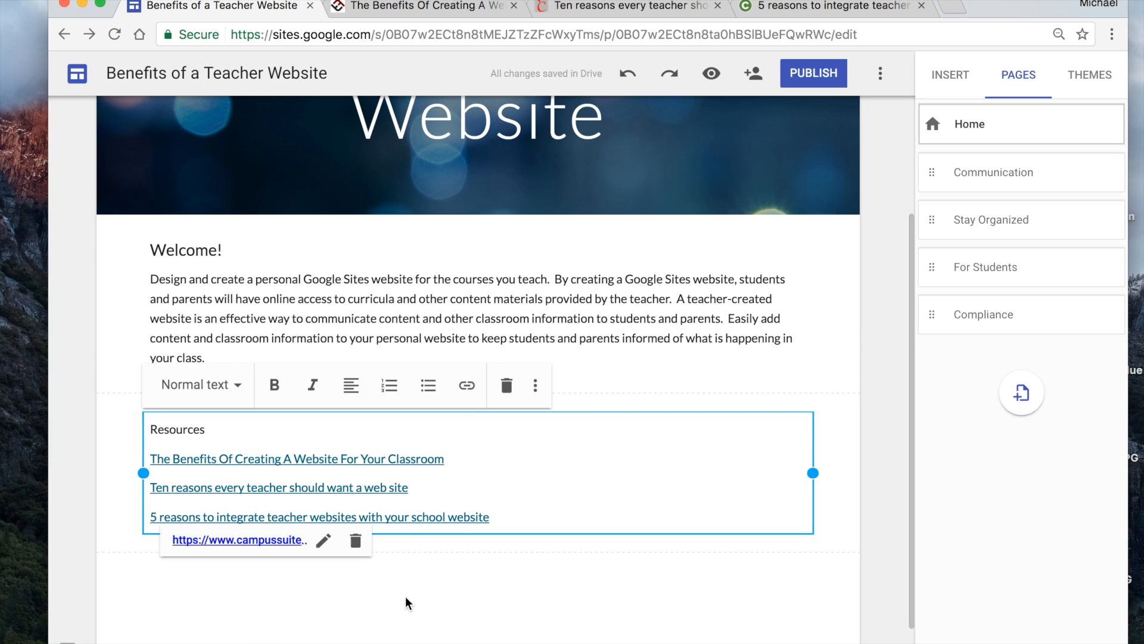
pyautogui.click(882, 459)
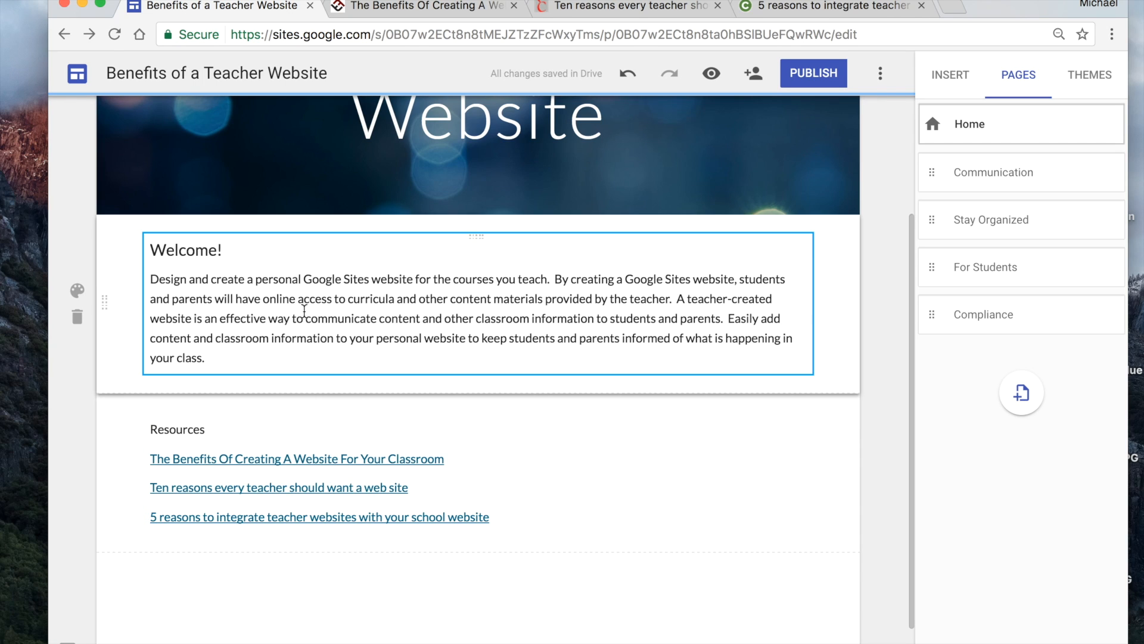
# - Apply the Subheading style to the "Resources" line on the Home page
pyautogui.click(189, 432)
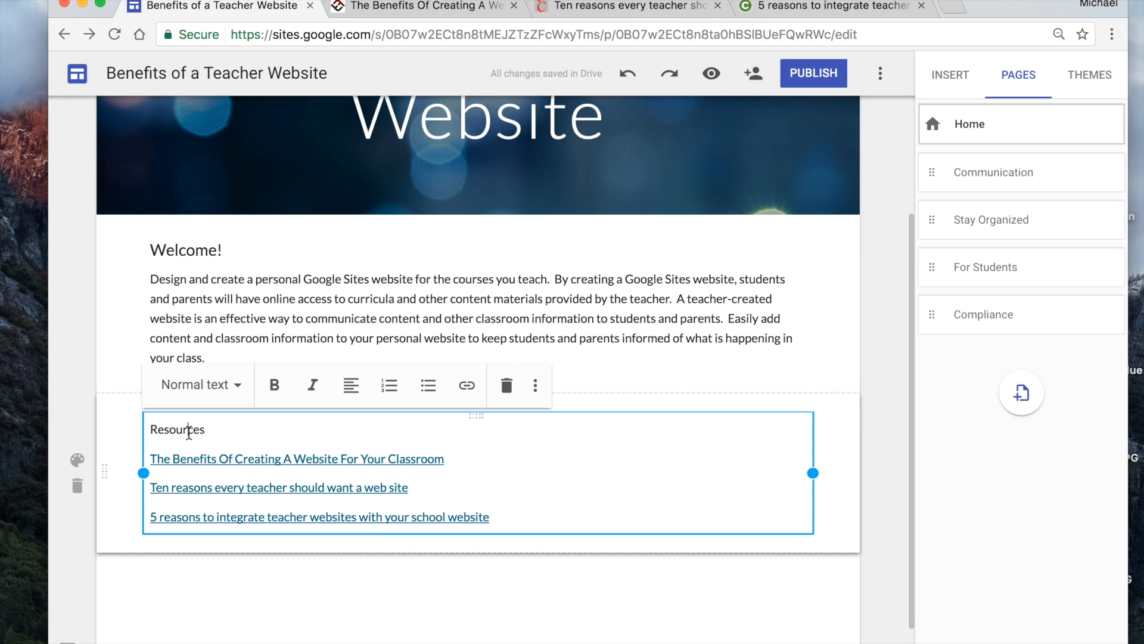
pyautogui.click(230, 388)
pyautogui.click(219, 510)
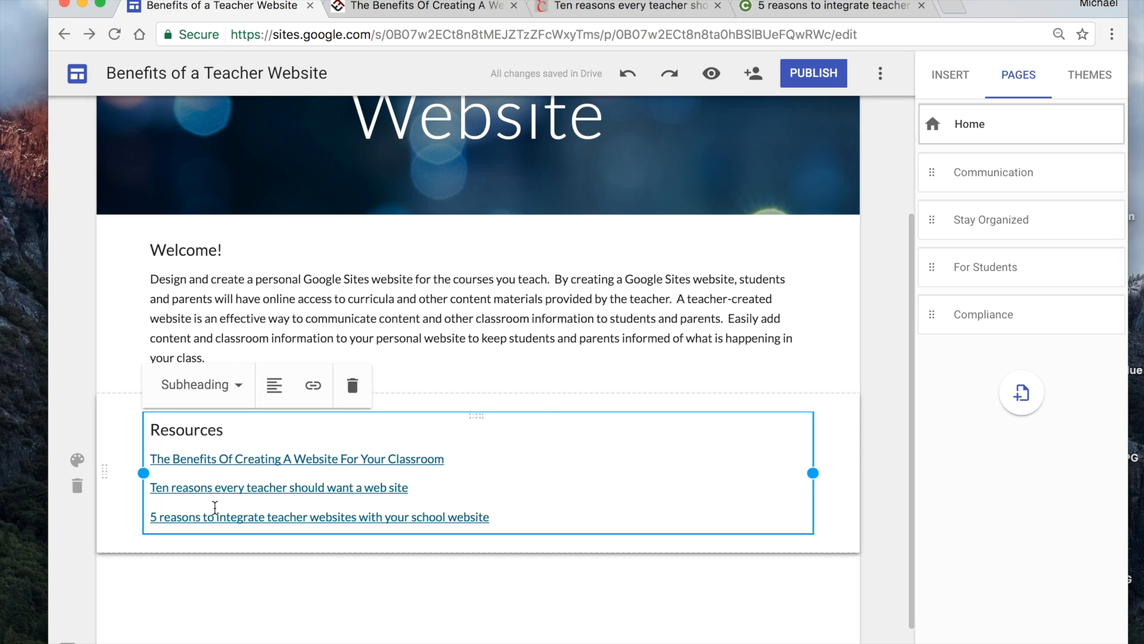
pyautogui.click(595, 382)
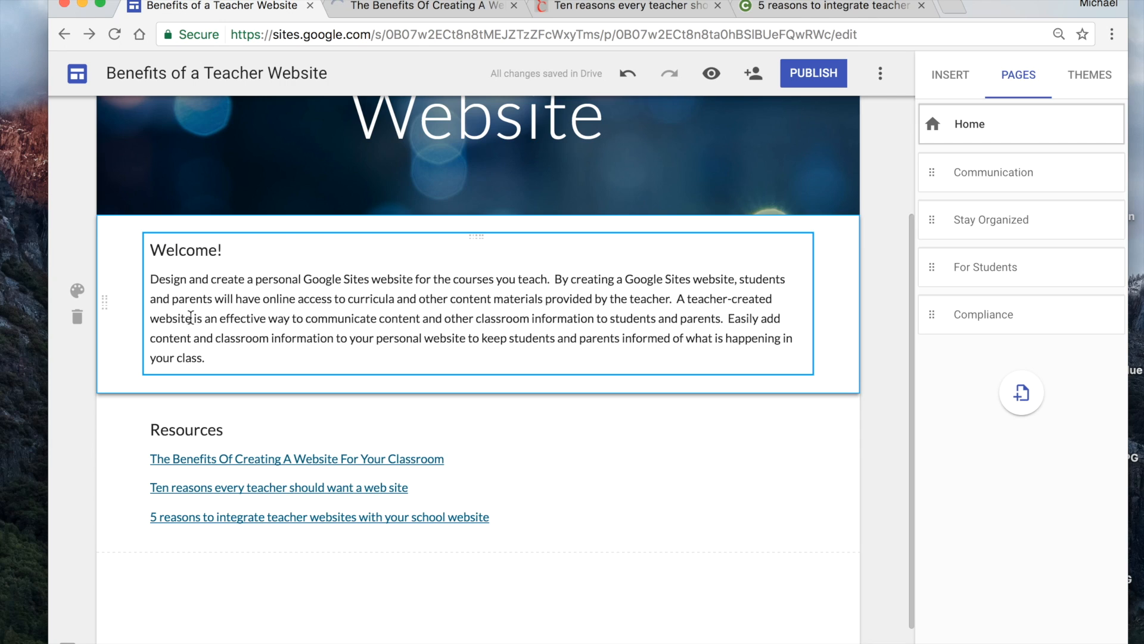
# - Indent the paragraph below the "Welcome!" heading by one level
pyautogui.moveTo(185, 312); pyautogui.dragTo(206, 351)
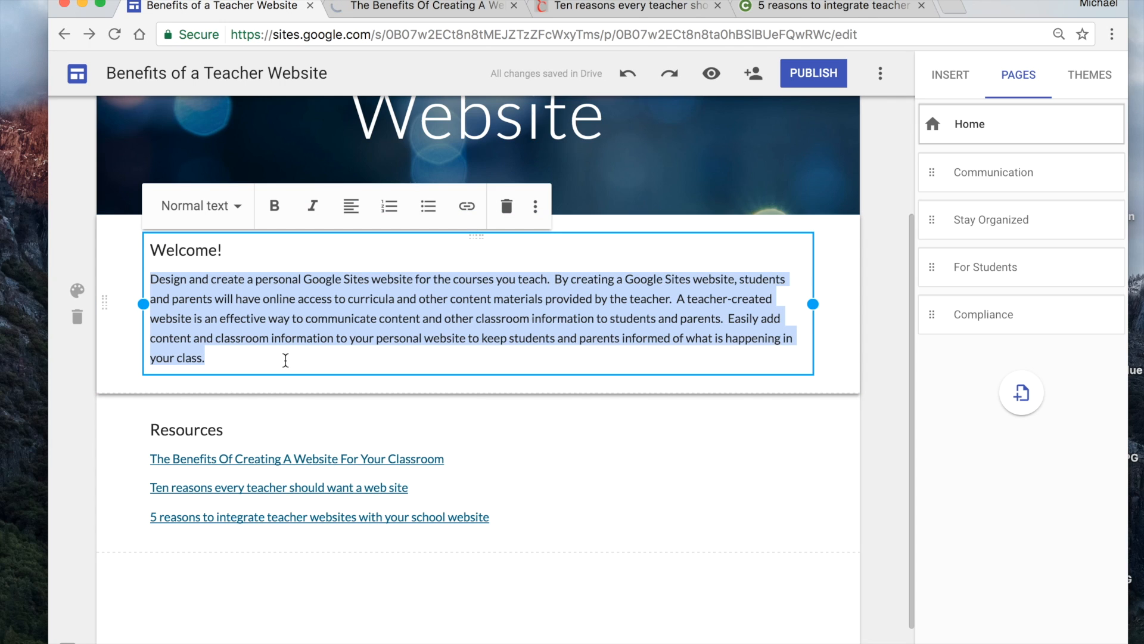
pyautogui.press('Tab')
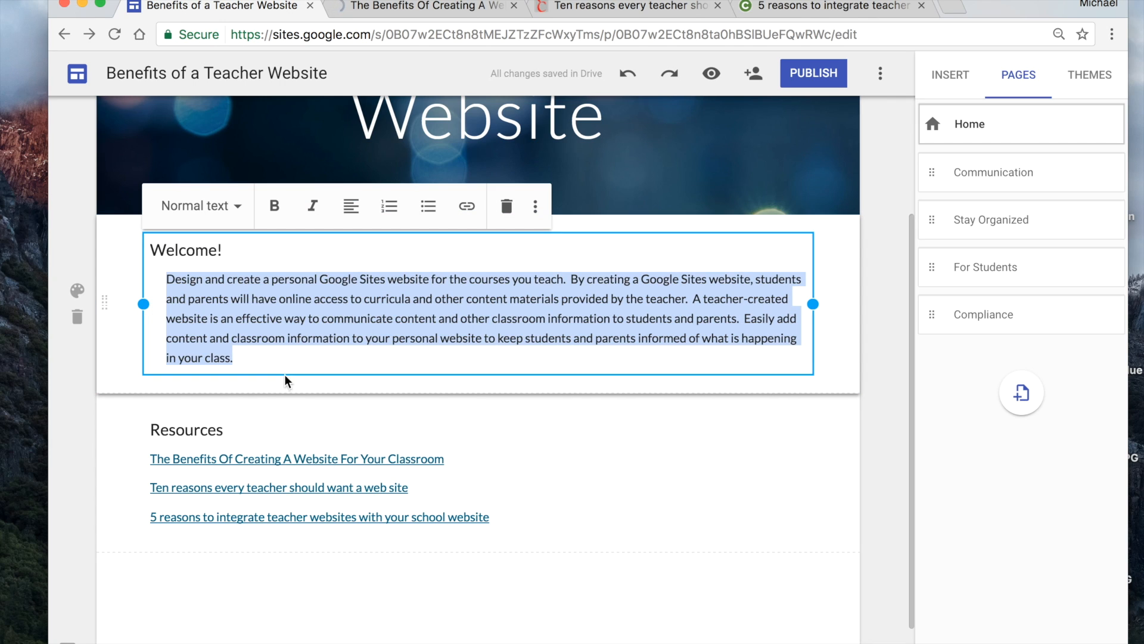
pyautogui.click(287, 362)
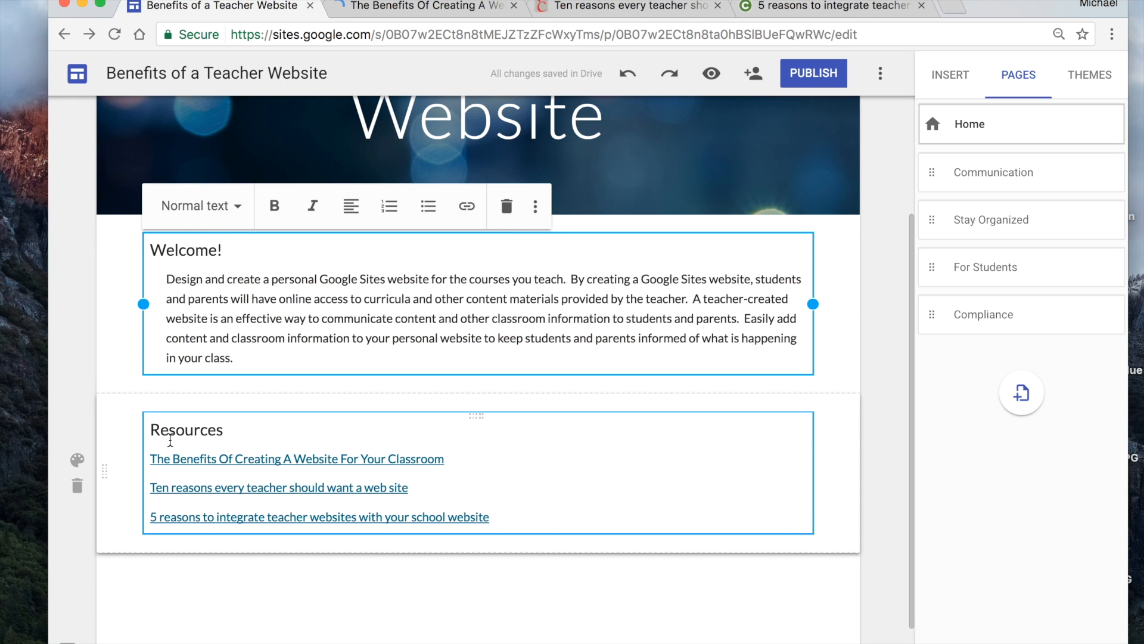
# - Indent the three article links under Resources by one level
pyautogui.moveTo(151, 456); pyautogui.dragTo(187, 513)
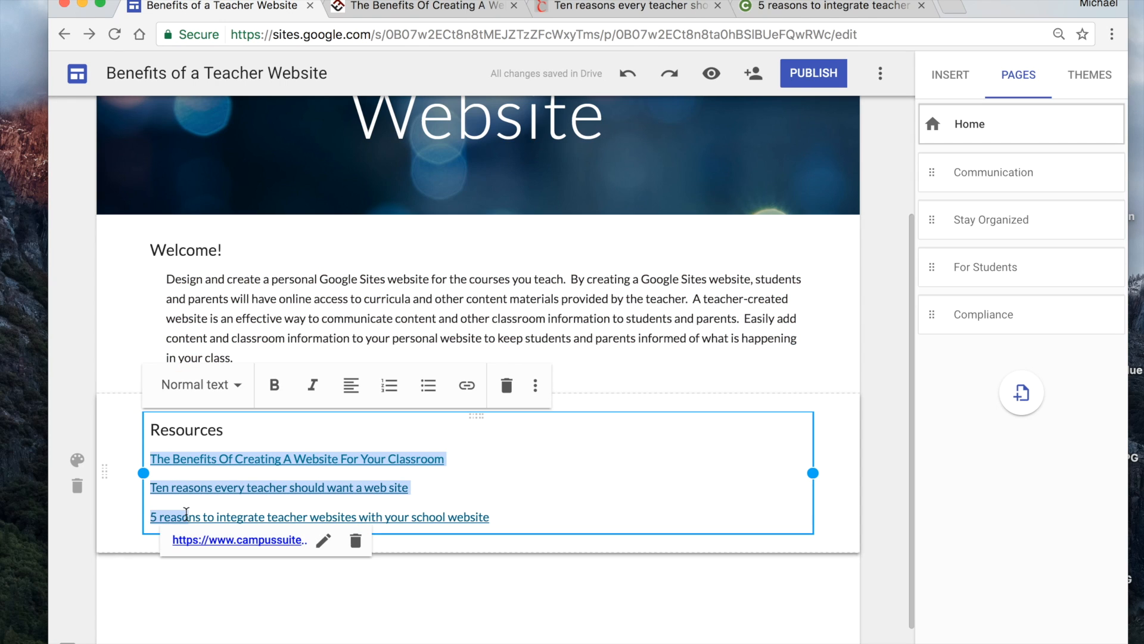
pyautogui.press('Tab')
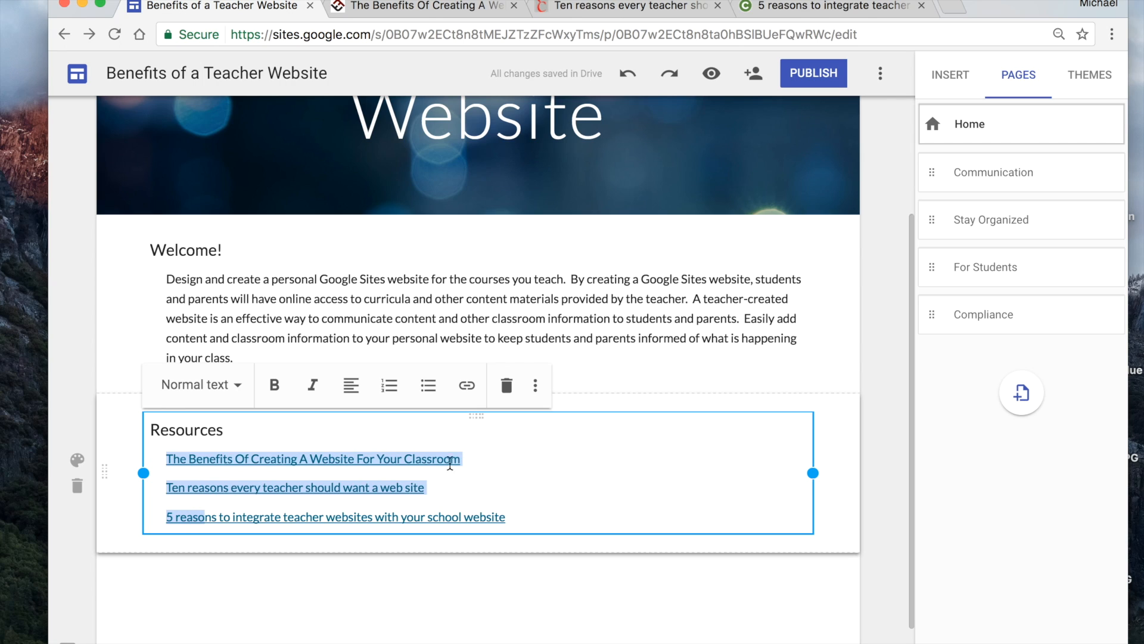
pyautogui.click(565, 505)
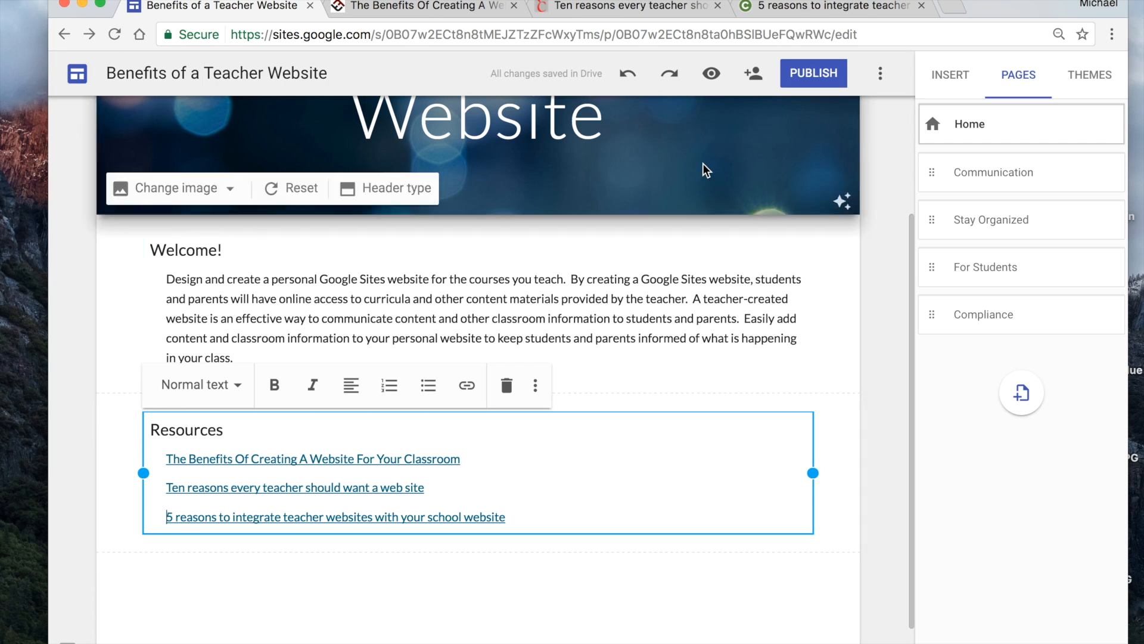
# - Preview the site, test the "Ten reasons" link, view the Communication and Stay Organized pages, and return to editing
pyautogui.click(713, 77)
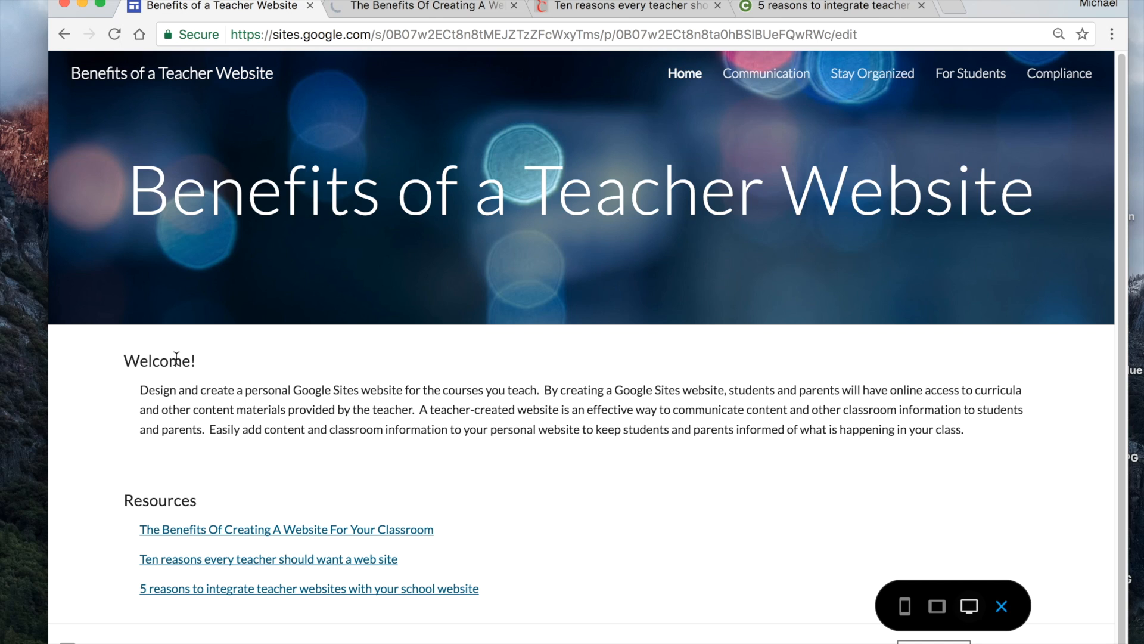
pyautogui.click(245, 559)
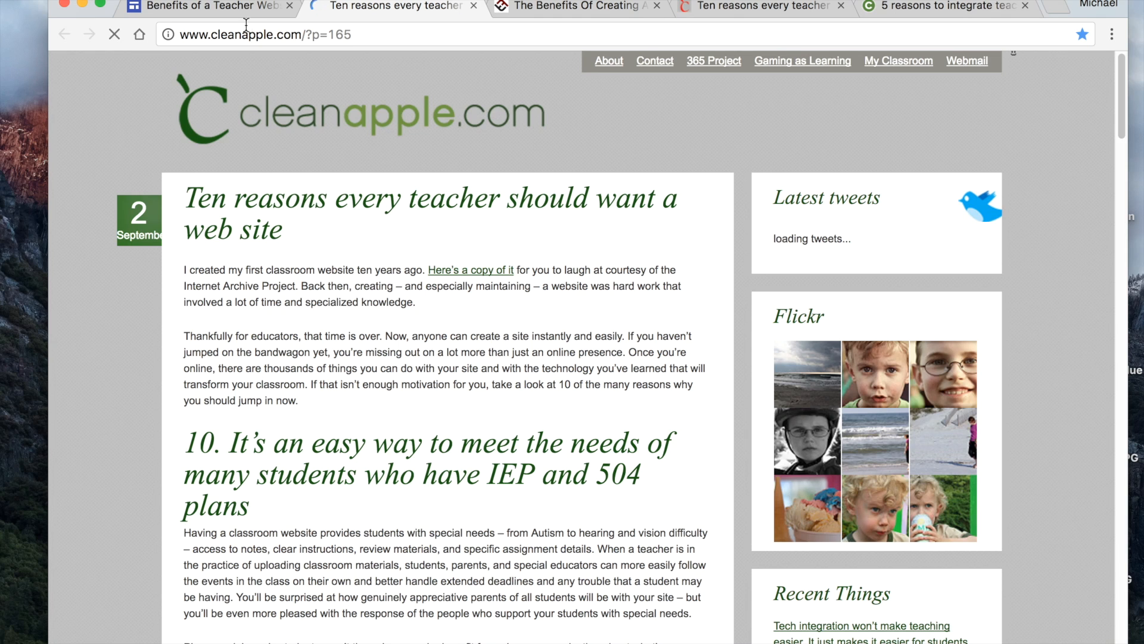
pyautogui.click(472, 6)
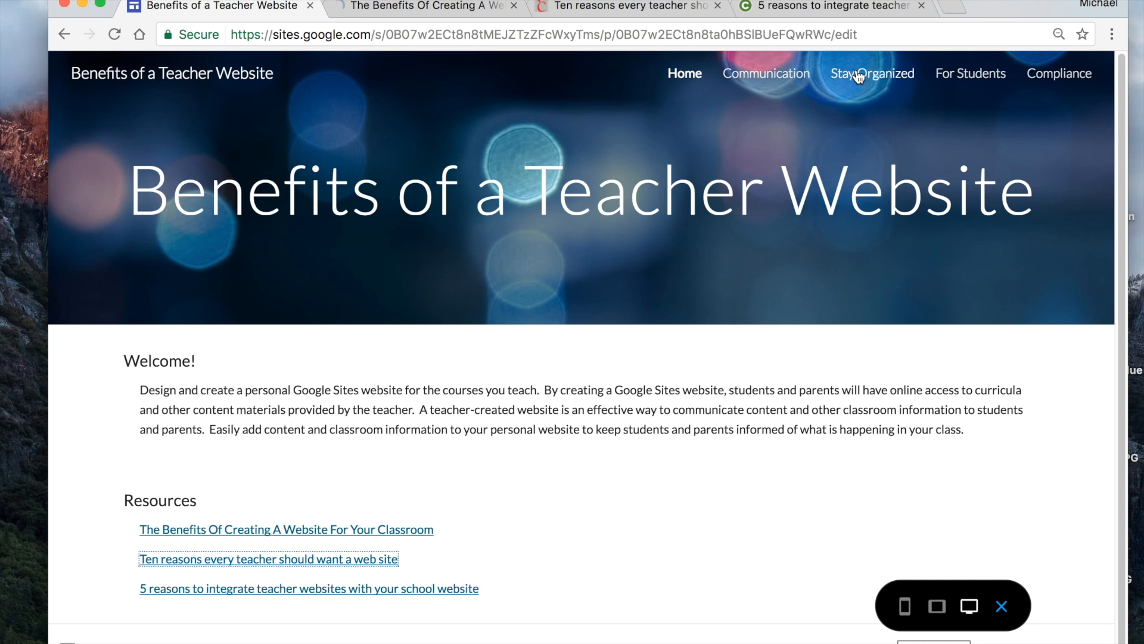
pyautogui.click(769, 80)
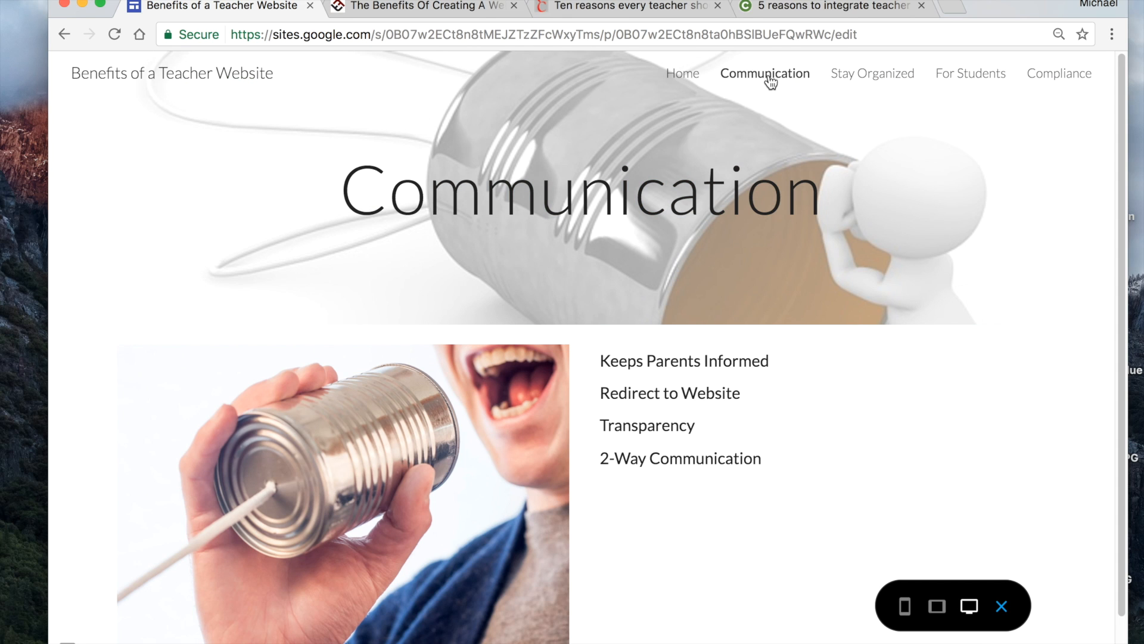
pyautogui.click(870, 79)
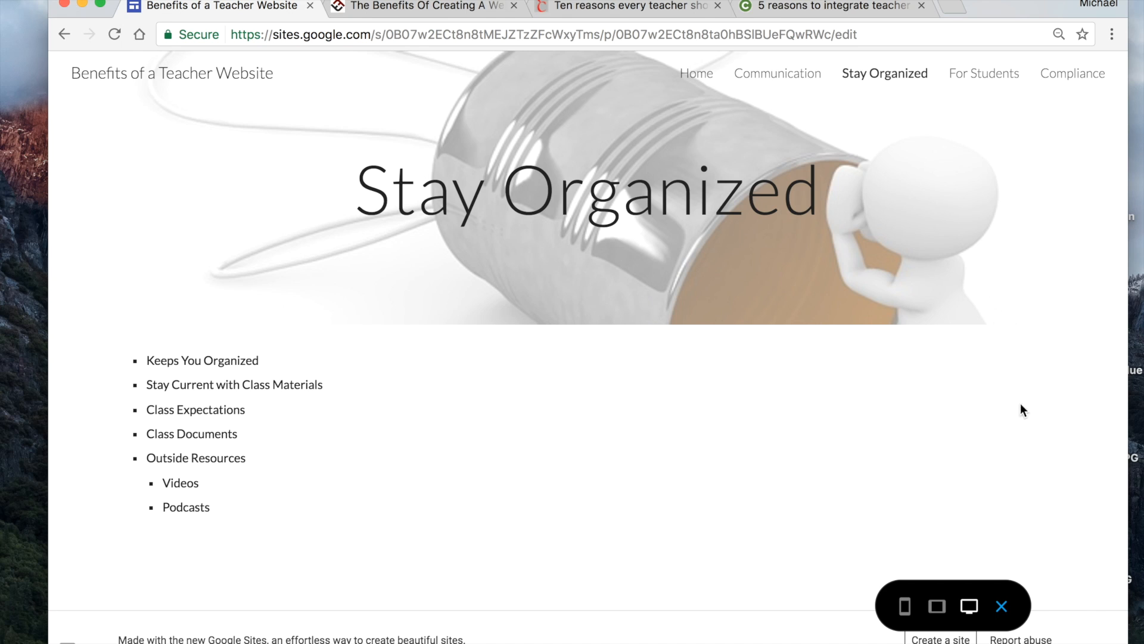
pyautogui.click(1002, 606)
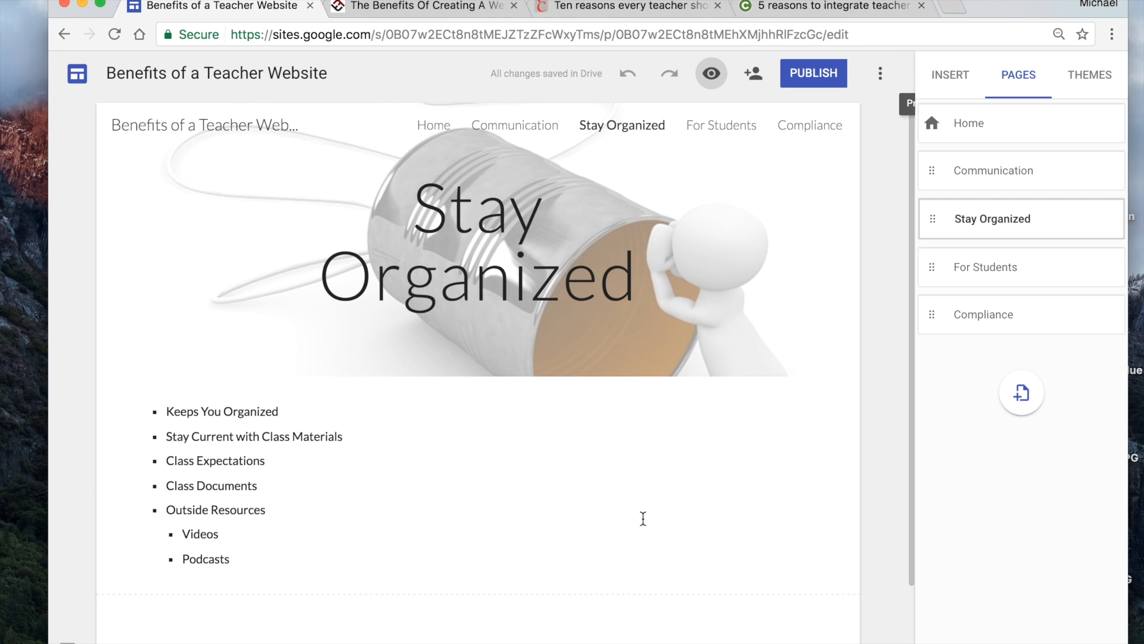
# - Open the image picker for the Stay Organized page header and search Google images for "messy desk"
pyautogui.moveTo(343, 292)
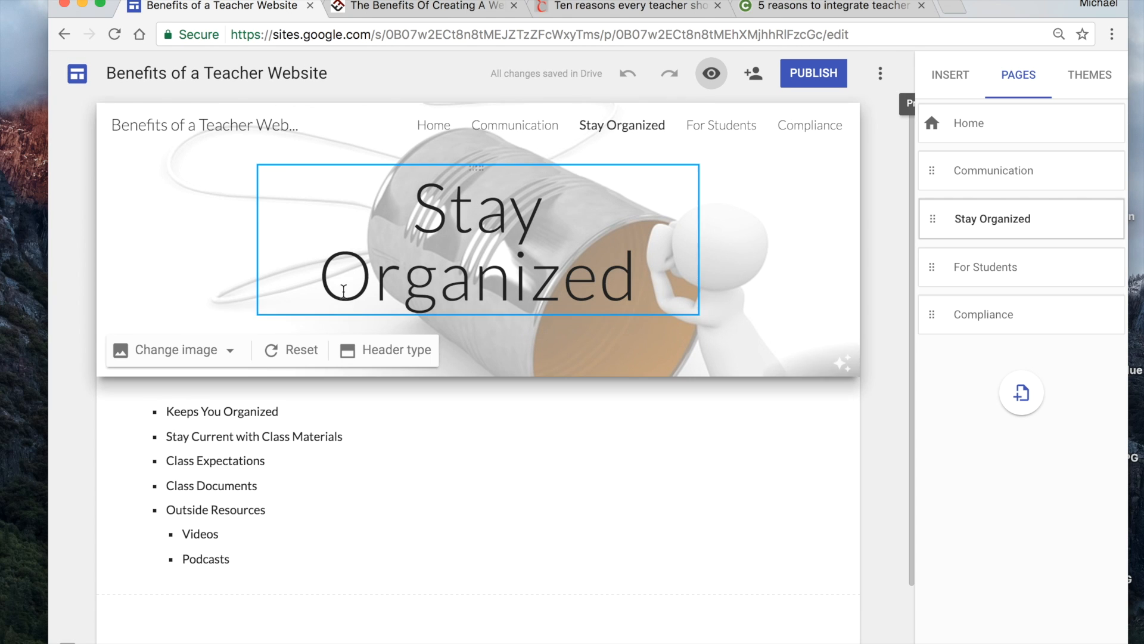
pyautogui.click(218, 354)
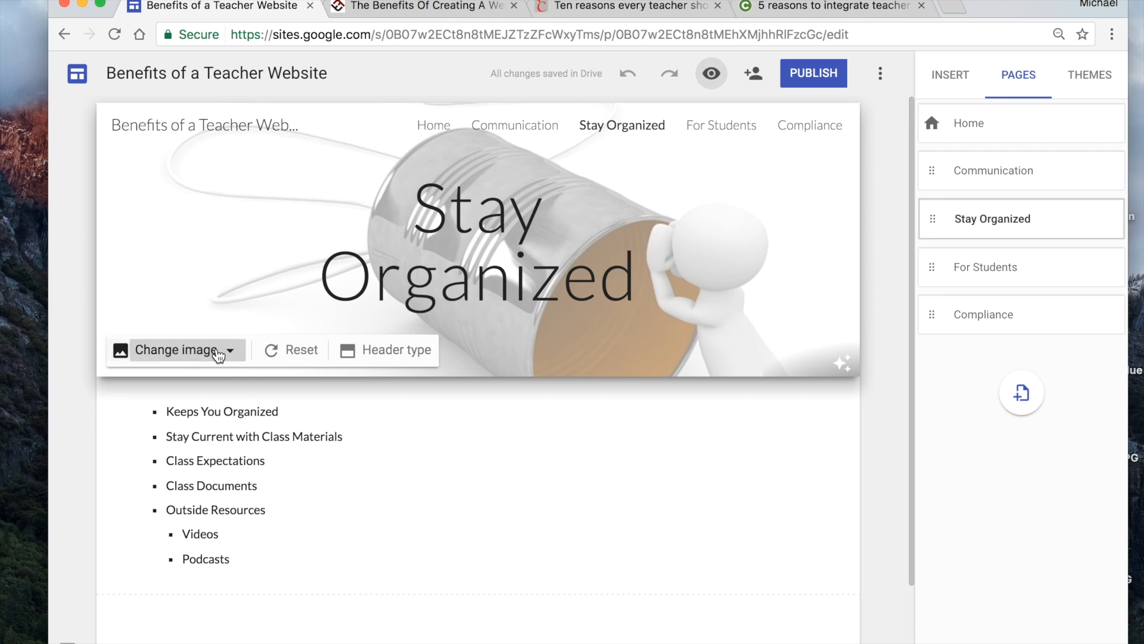
pyautogui.click(196, 438)
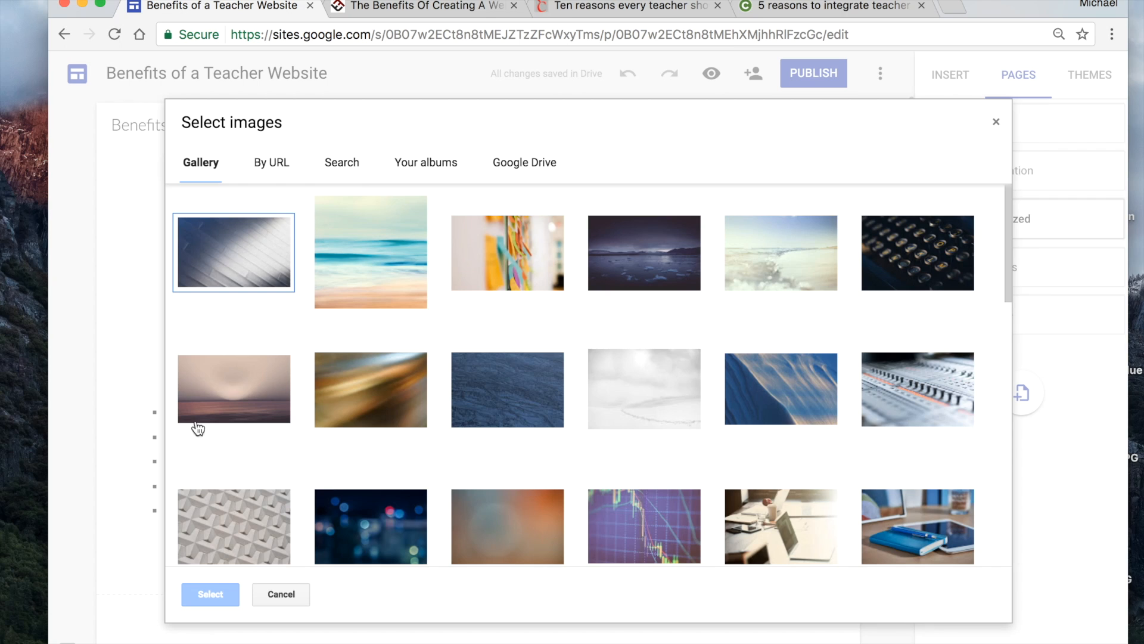
pyautogui.click(344, 162)
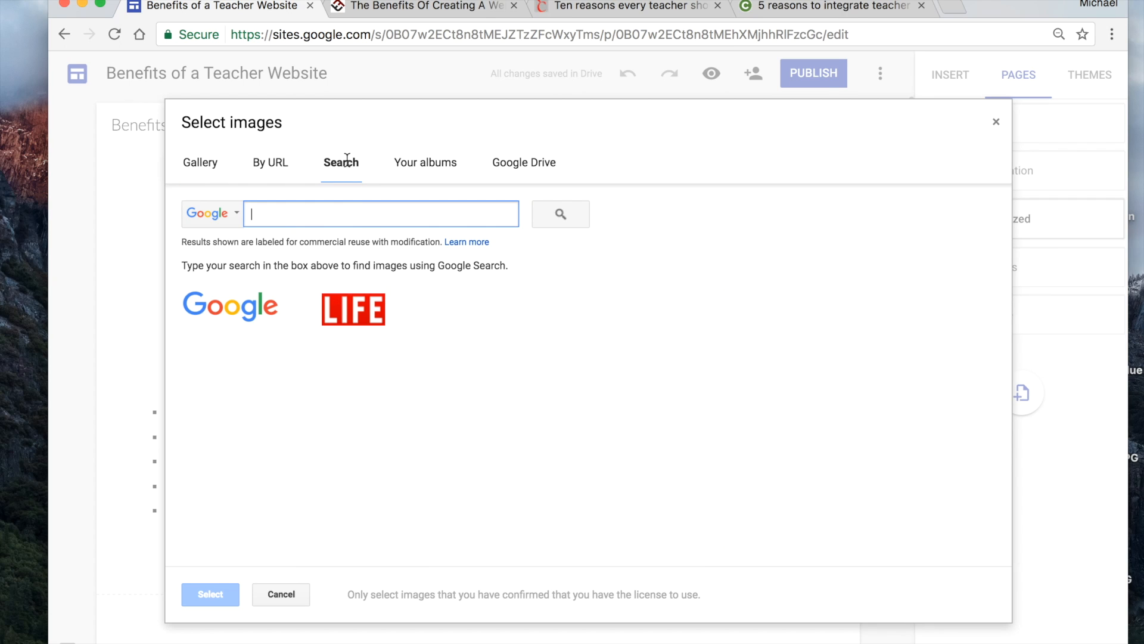
pyautogui.write('messy desk')
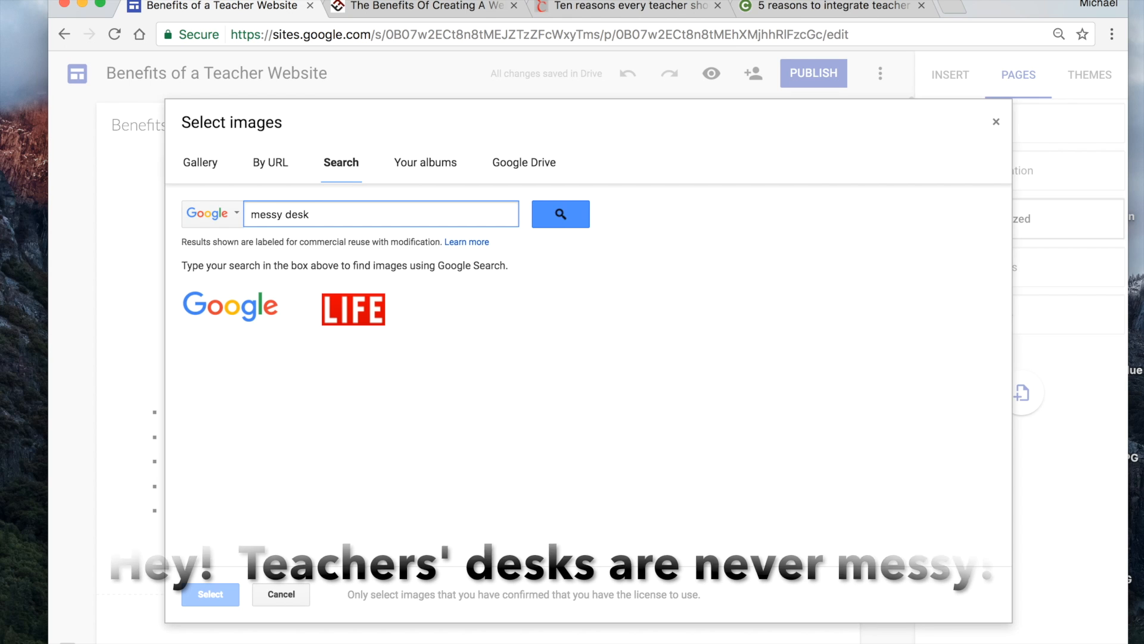
pyautogui.press('Return')
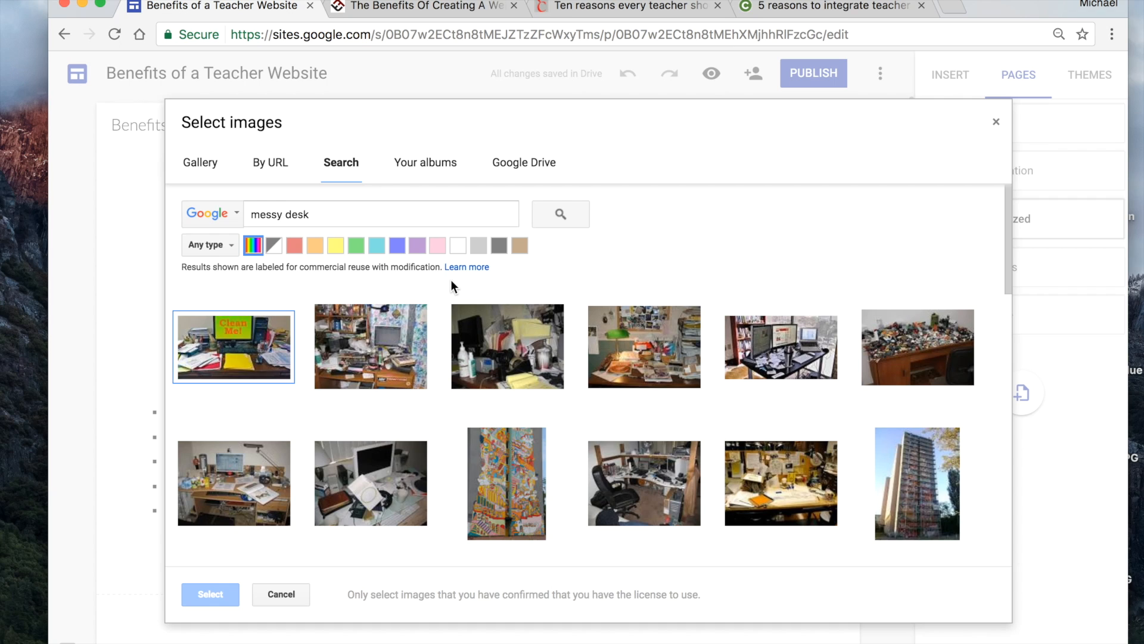
# - Filter the image results to Line drawing and use the cluttered desk drawing as the Stay Organized header image
pyautogui.click(197, 246)
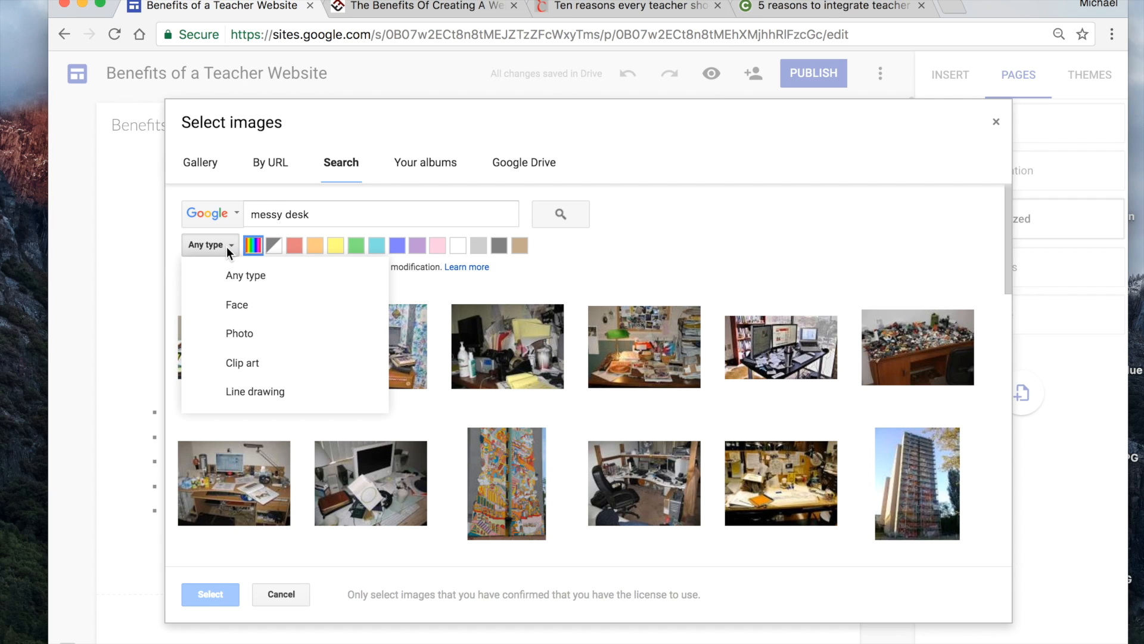
pyautogui.click(261, 393)
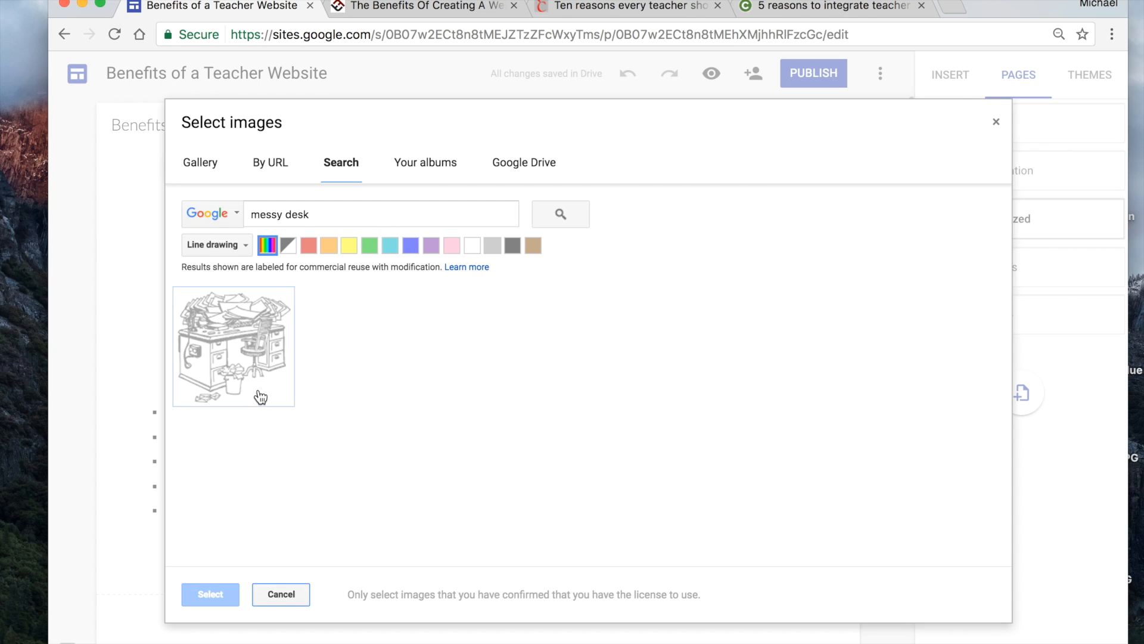
pyautogui.click(250, 332)
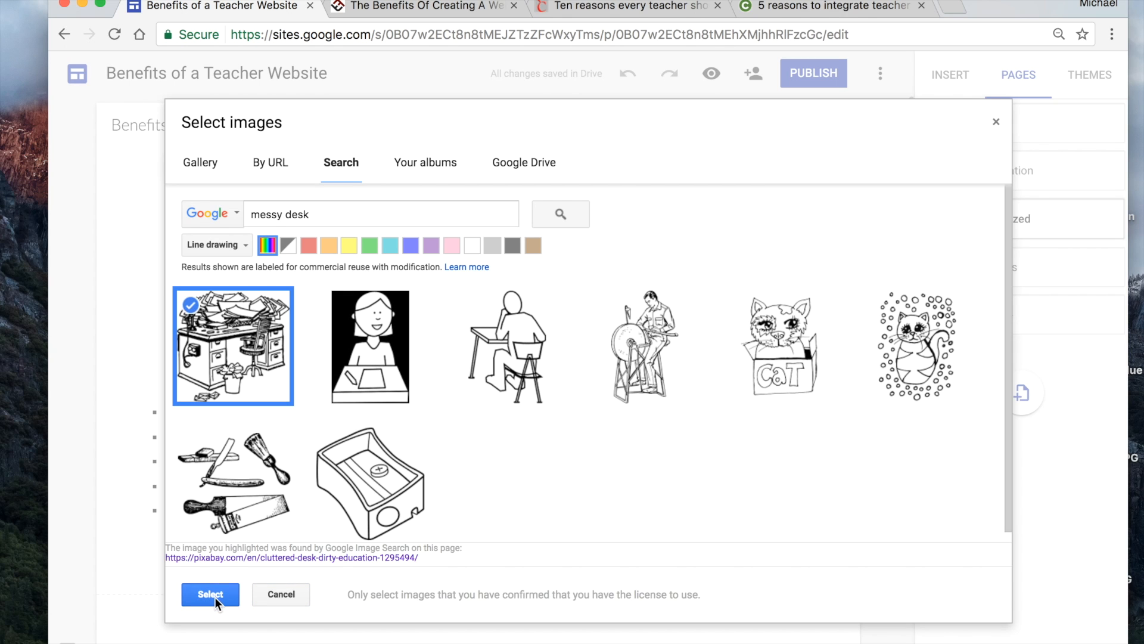
pyautogui.click(215, 596)
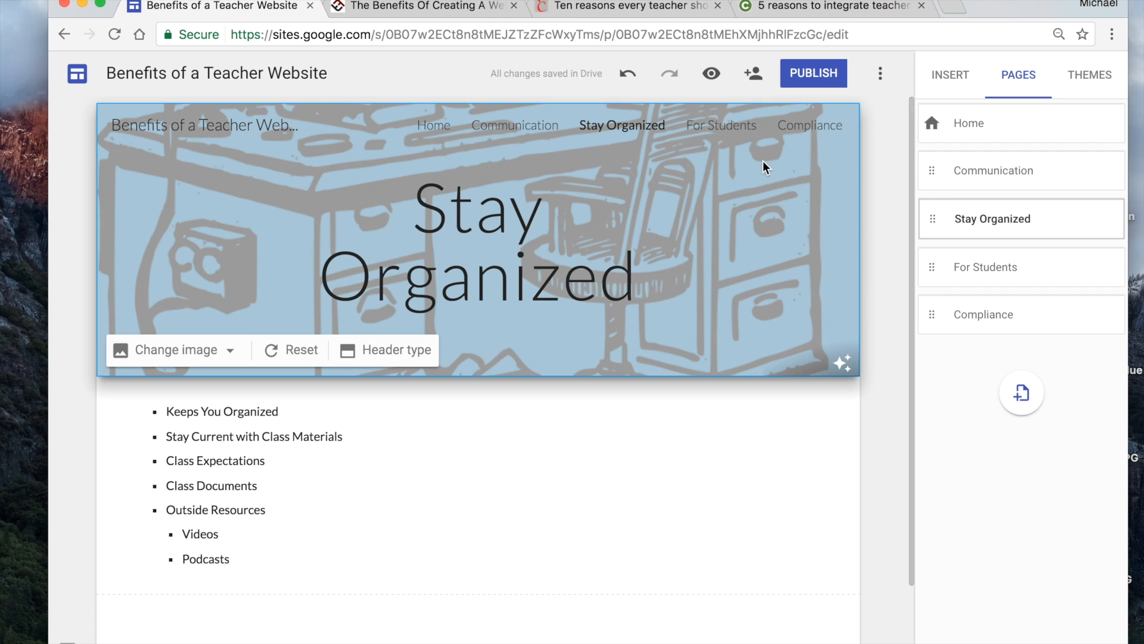
# - Replace the header image on the For Students page with the dark blue blurred-lights picture from the gallery
pyautogui.click(718, 127)
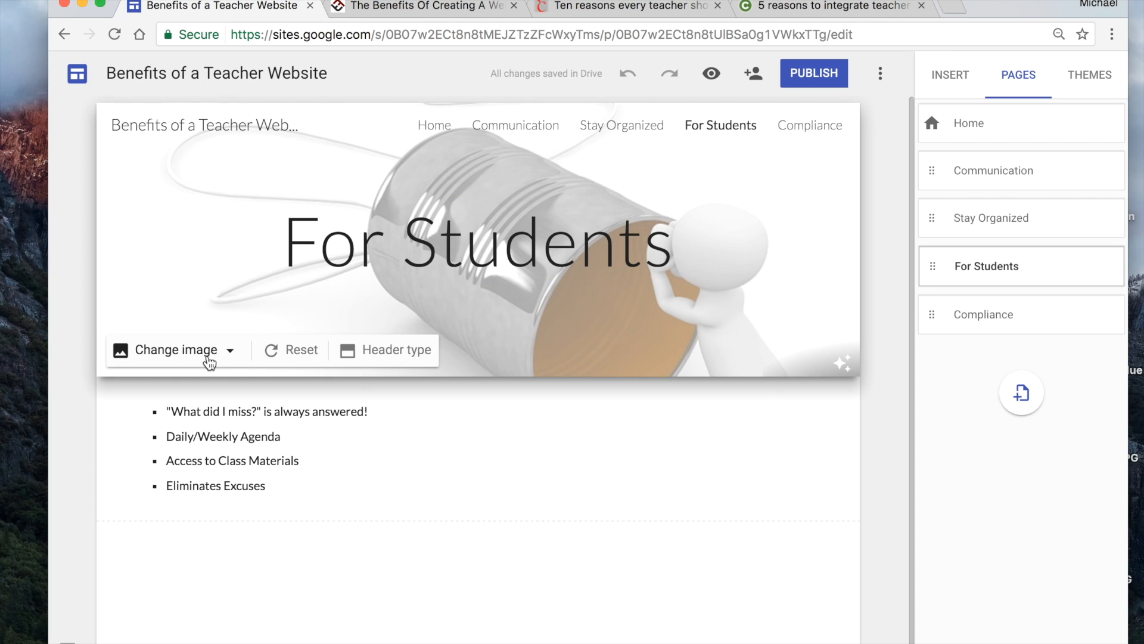
pyautogui.click(209, 361)
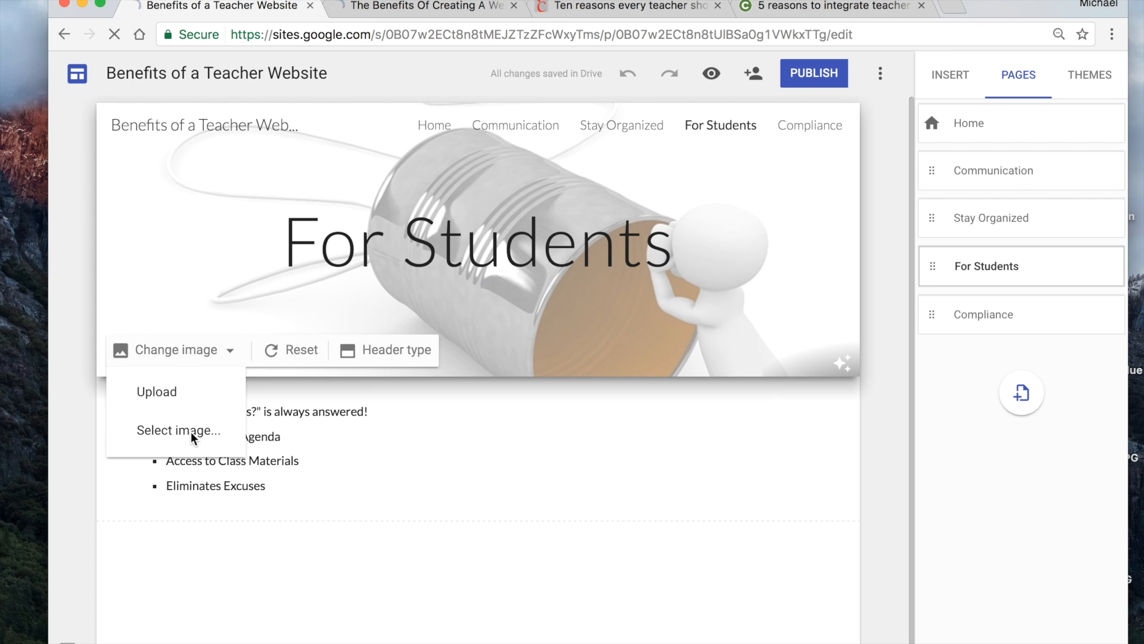
pyautogui.click(191, 431)
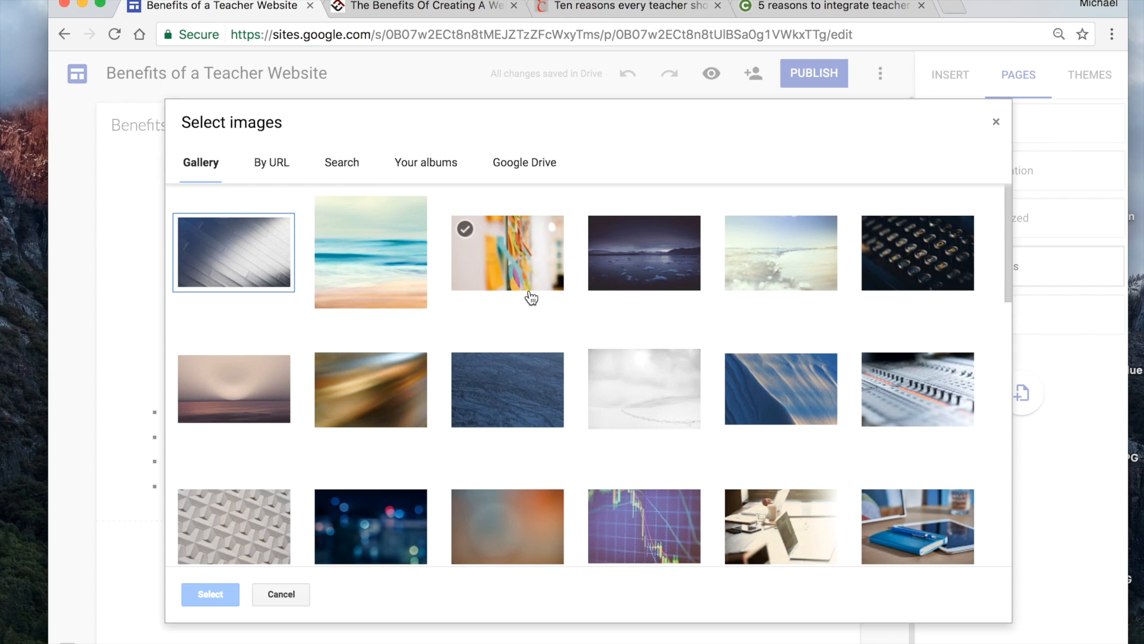
pyautogui.click(384, 533)
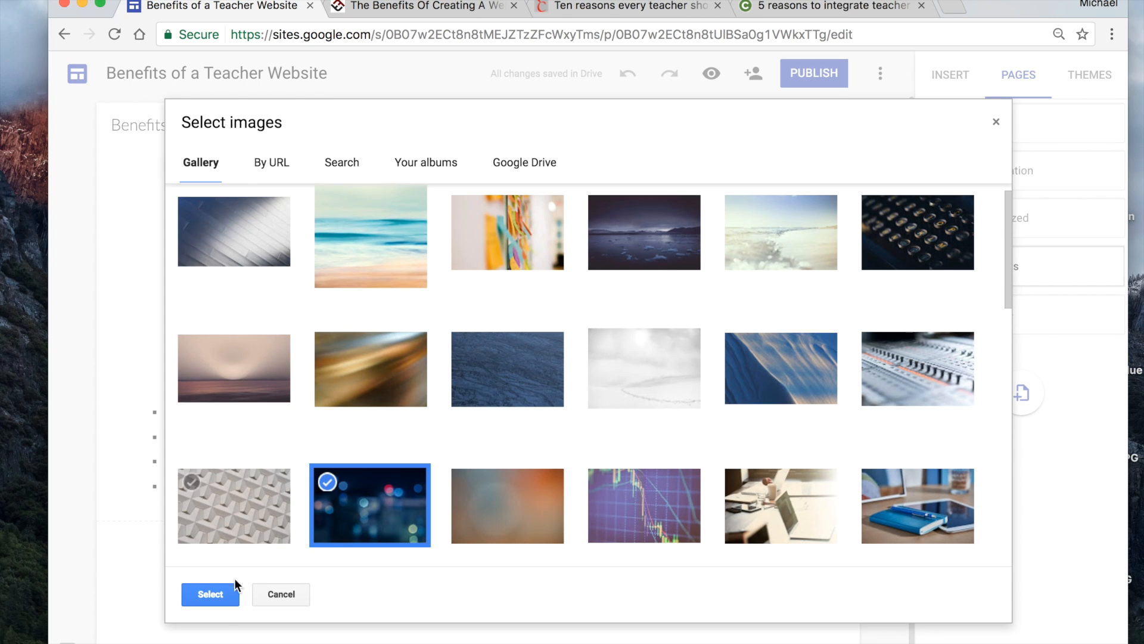
pyautogui.click(210, 594)
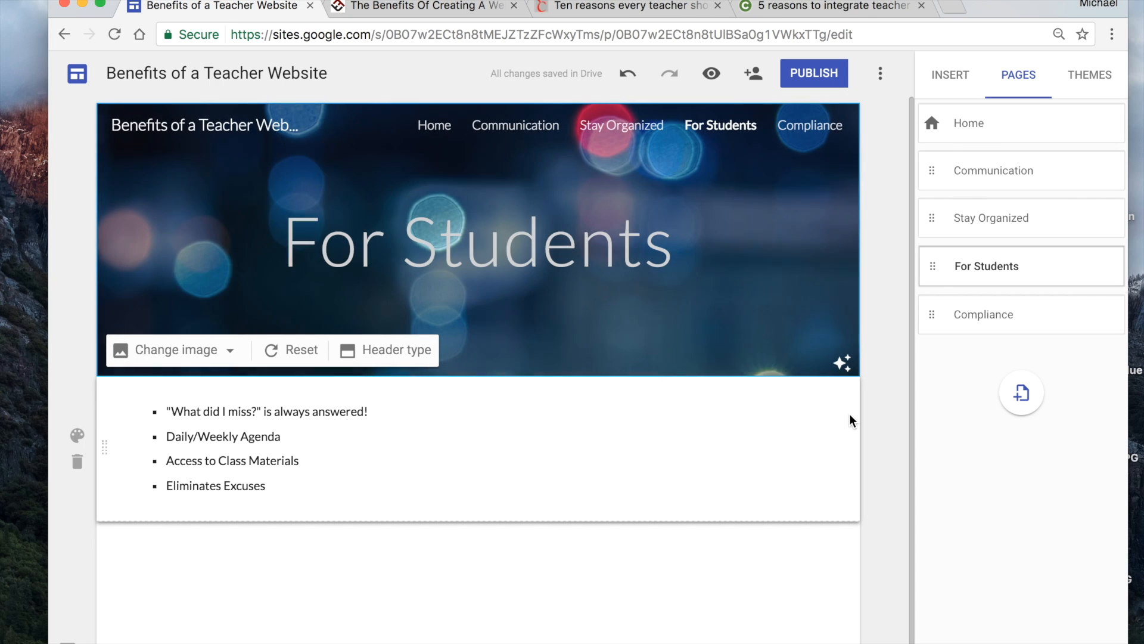
# - Replace the header image on the Compliance page with the same dark blue blurred-lights gallery picture
pyautogui.click(809, 132)
pyautogui.moveTo(318, 321)
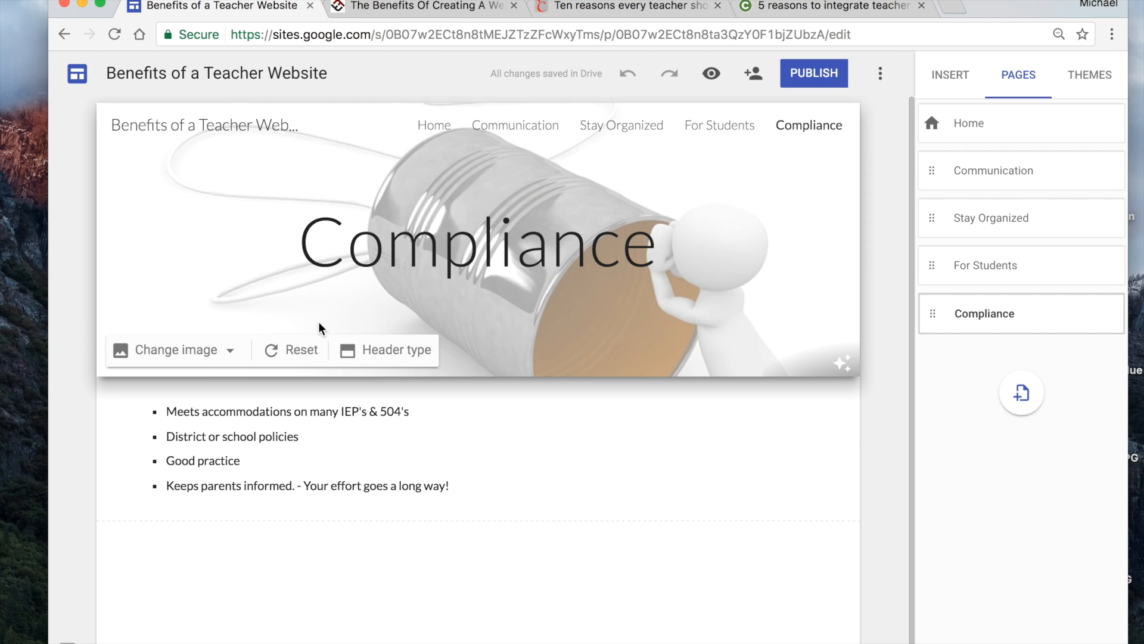
pyautogui.click(199, 356)
pyautogui.click(187, 432)
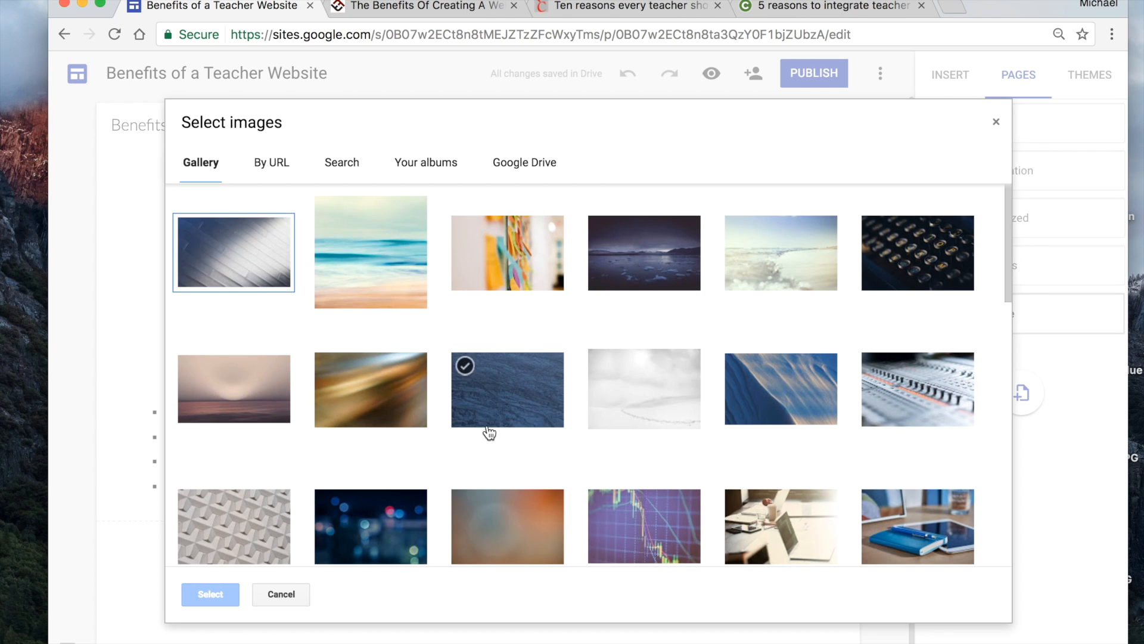
pyautogui.click(400, 514)
pyautogui.click(211, 593)
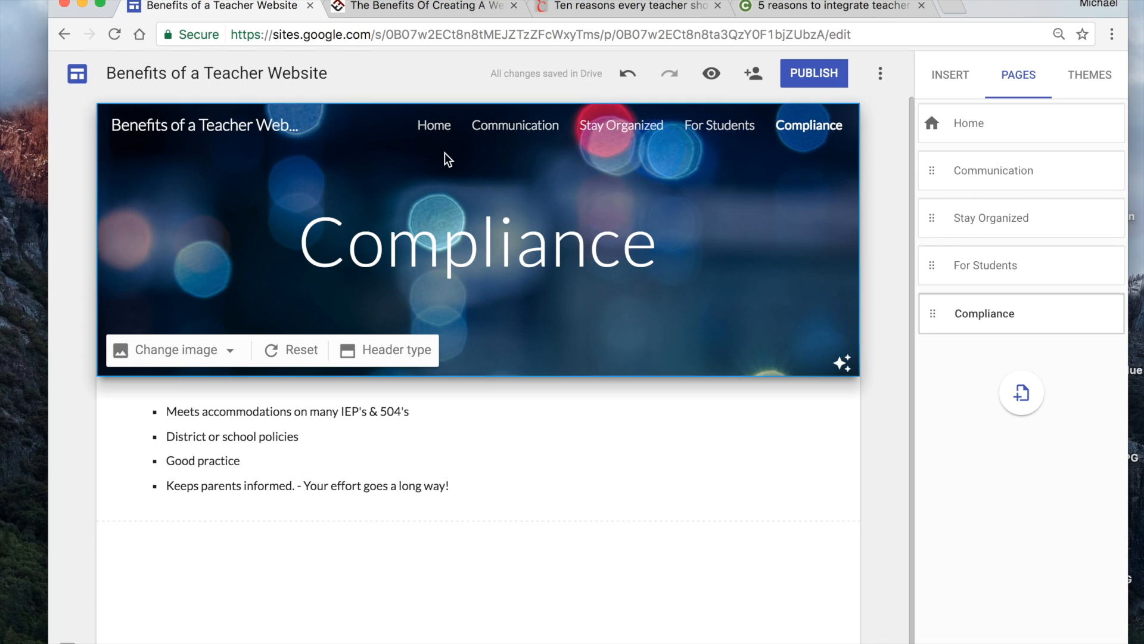
# - From the Home page, fill in publish settings with site location "benefits-of-a-teacher-website" and access for Anyone on the web, and cancel without publishing
pyautogui.click(435, 132)
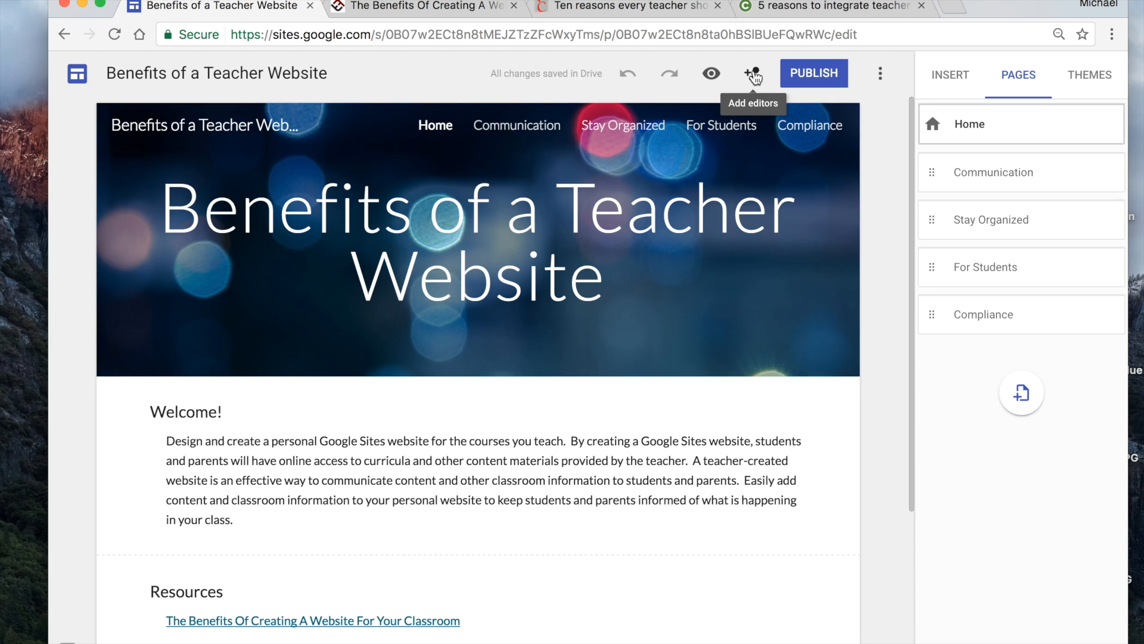
pyautogui.moveTo(849, 112)
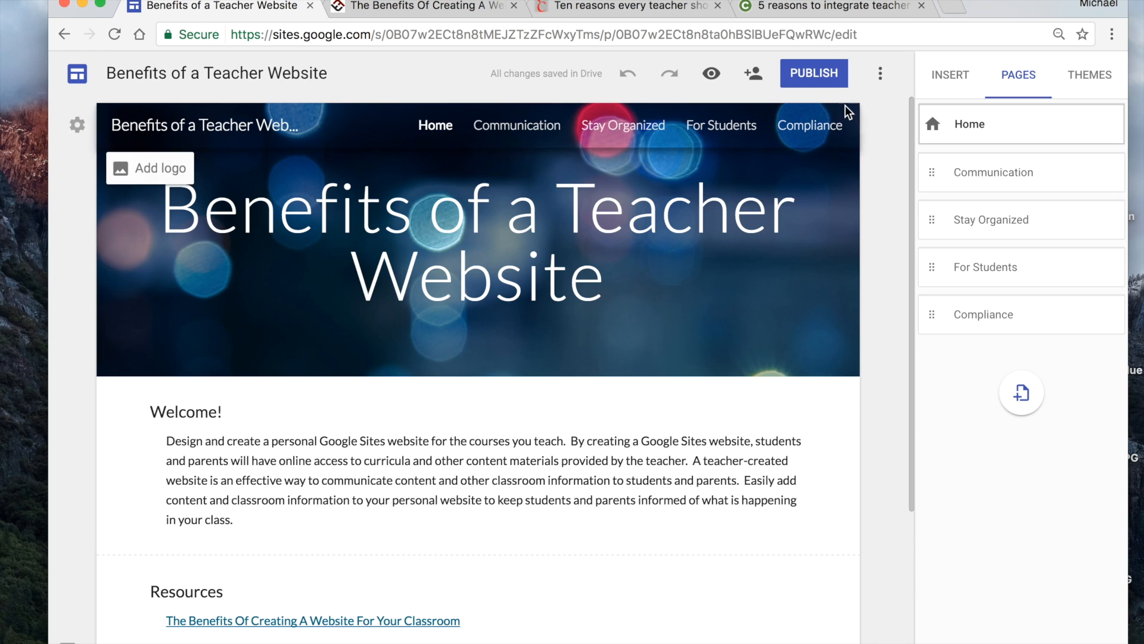
pyautogui.click(815, 73)
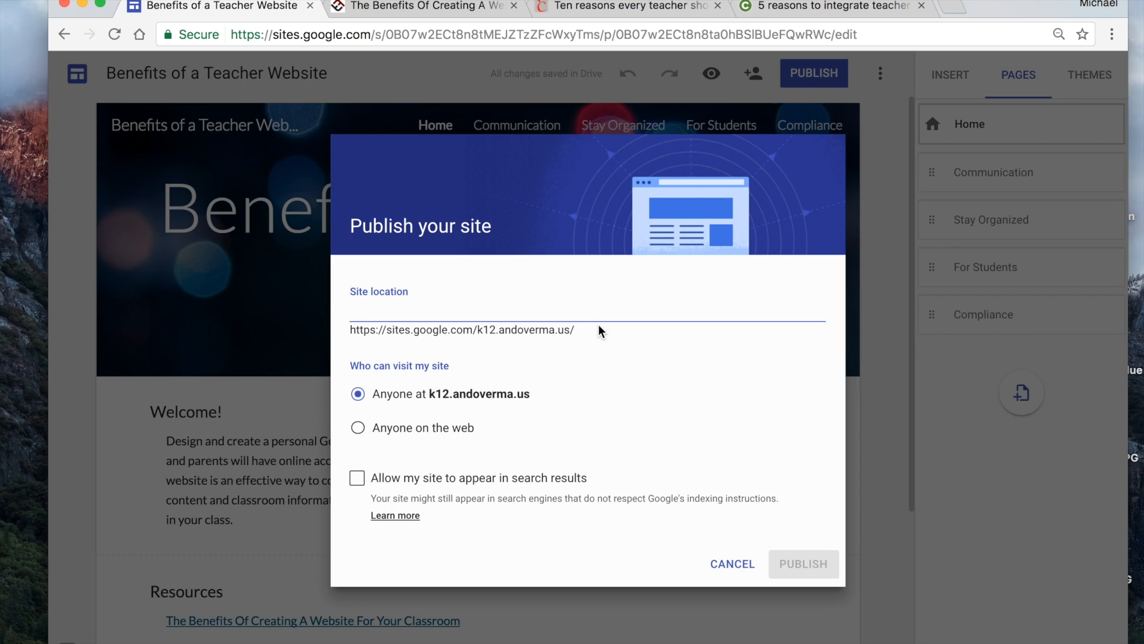
pyautogui.write('Be')
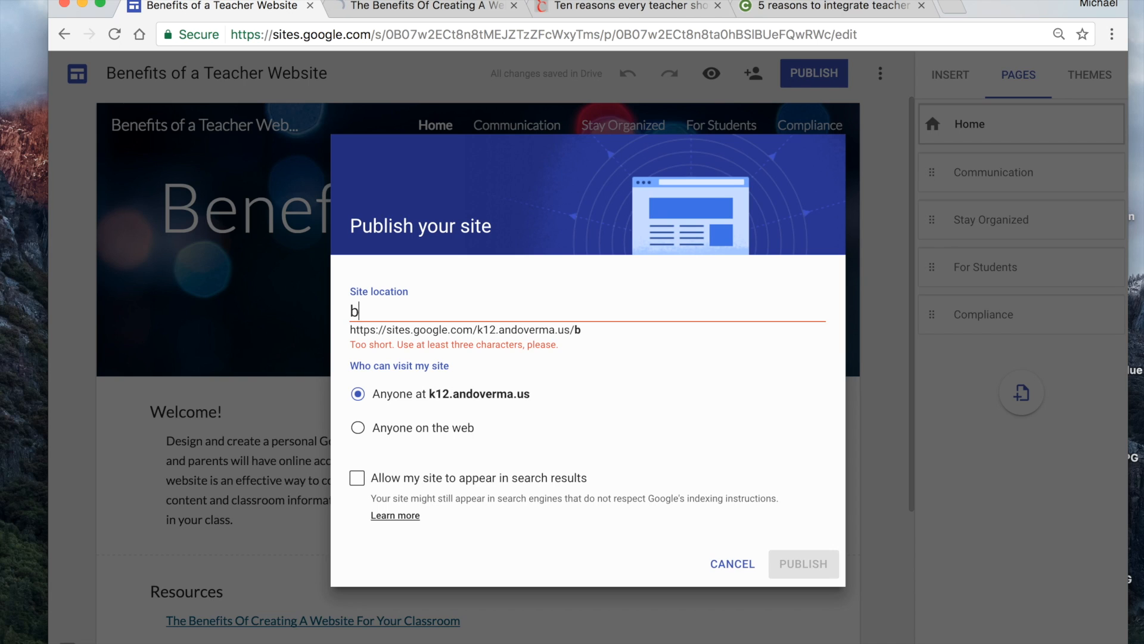
pyautogui.press('BackSpace')
pyautogui.press('BackSpace')
pyautogui.write('bene')
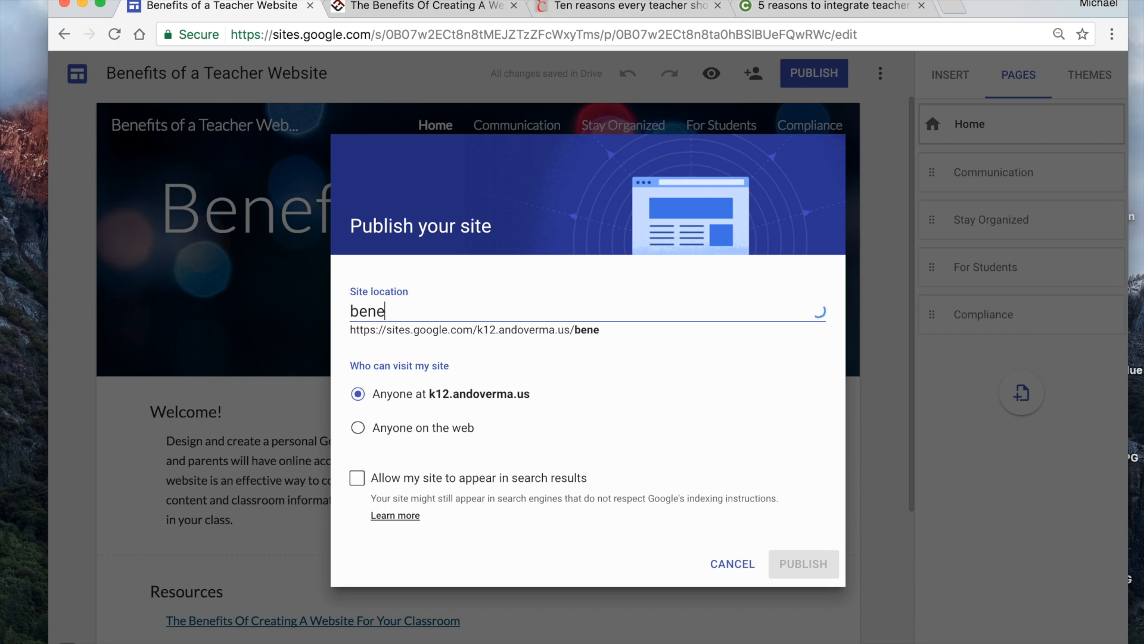
pyautogui.write('fits-o')
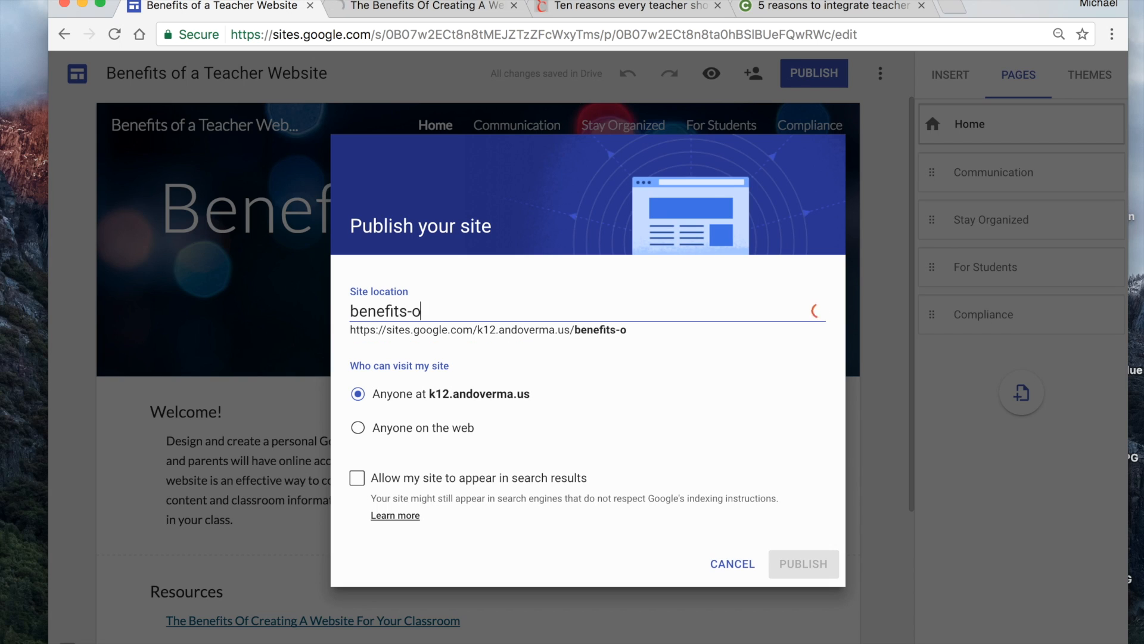
pyautogui.write('f-a-teach')
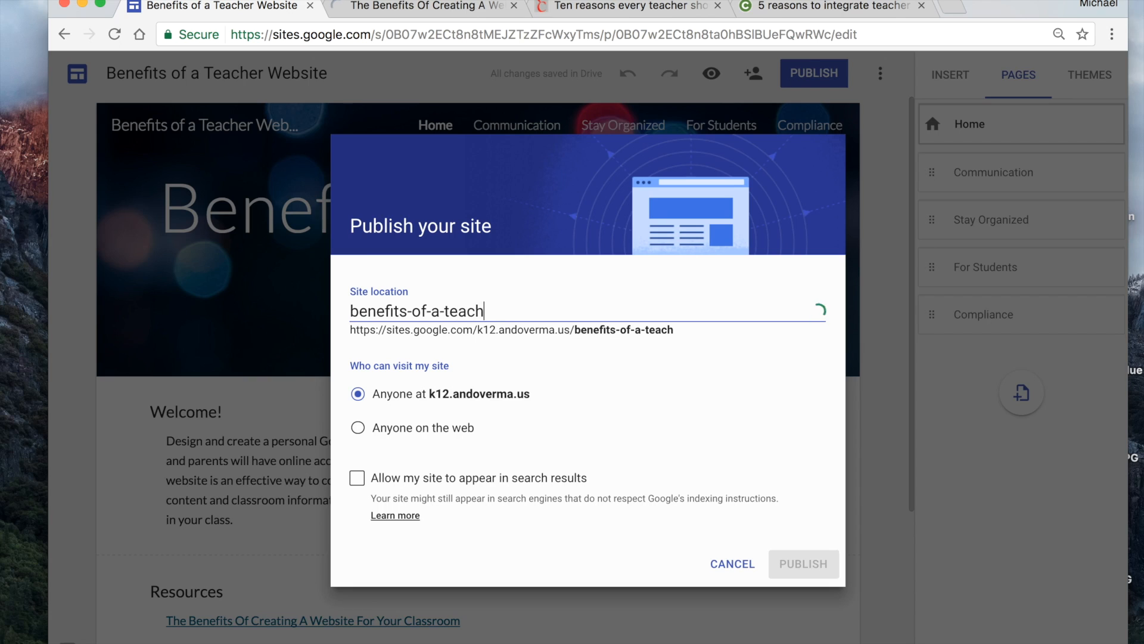
pyautogui.write('er-website')
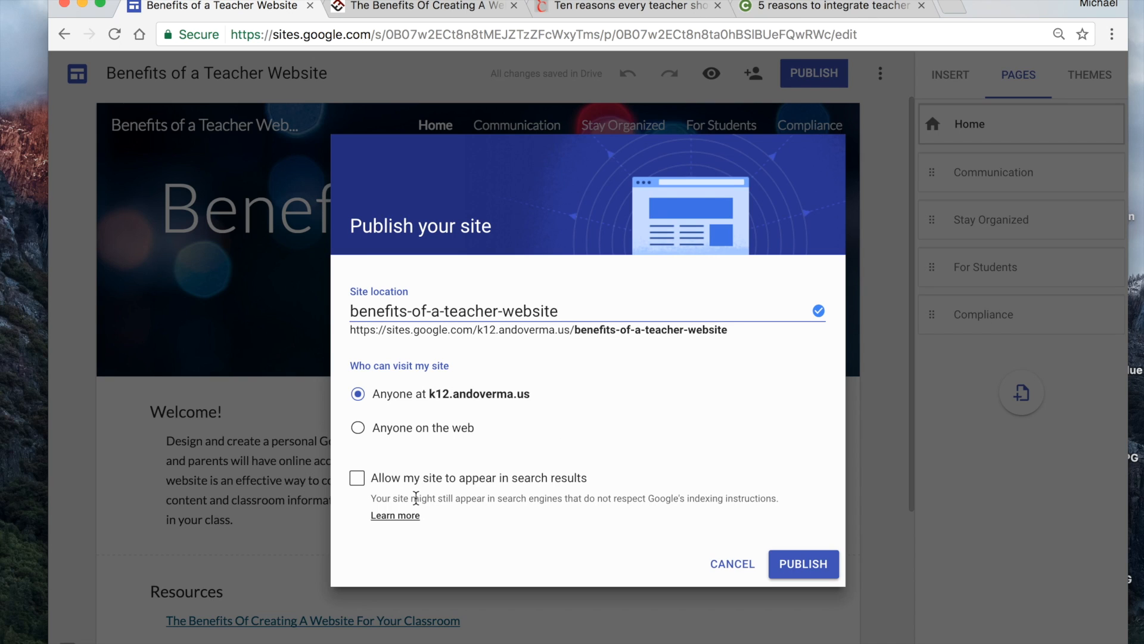
pyautogui.click(358, 428)
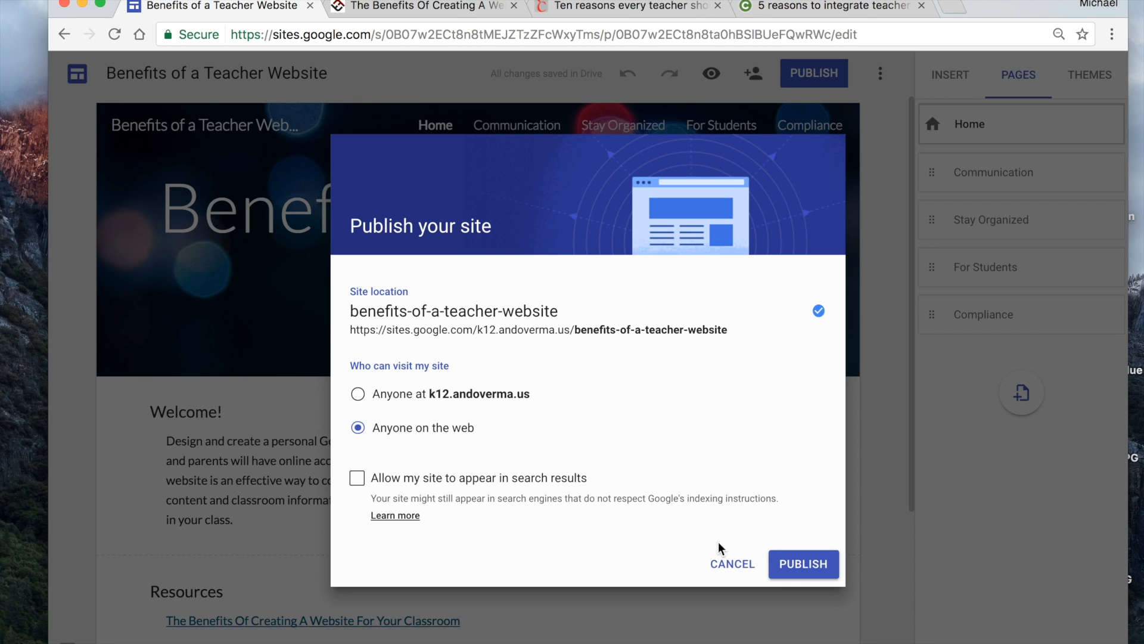
pyautogui.click(728, 560)
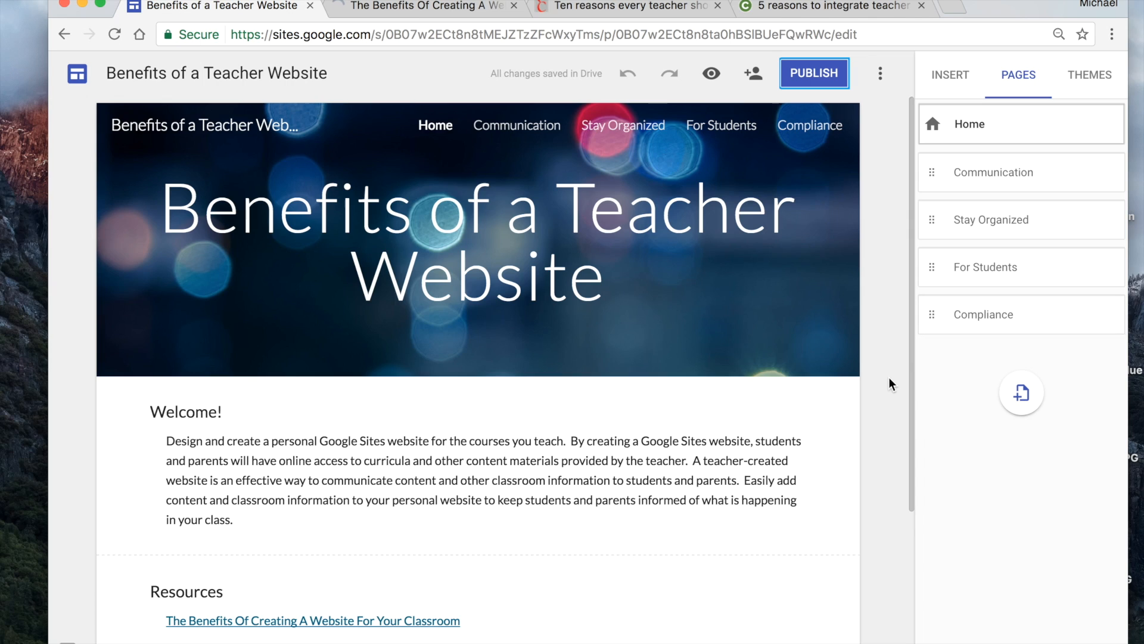